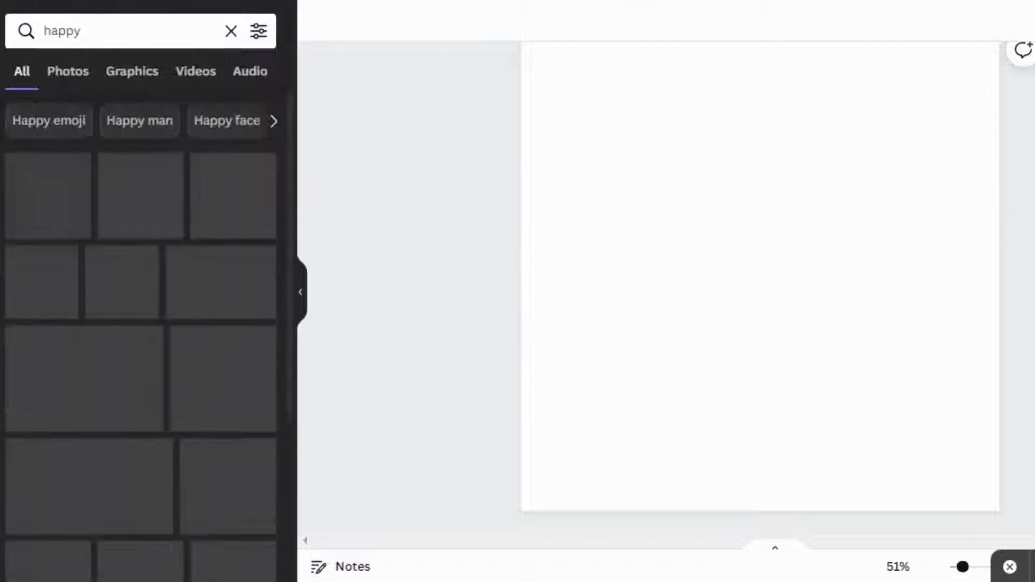
Limit the "happy" results to photos and add the jumping couple on a yellow background to the page.
left_click(78, 75)
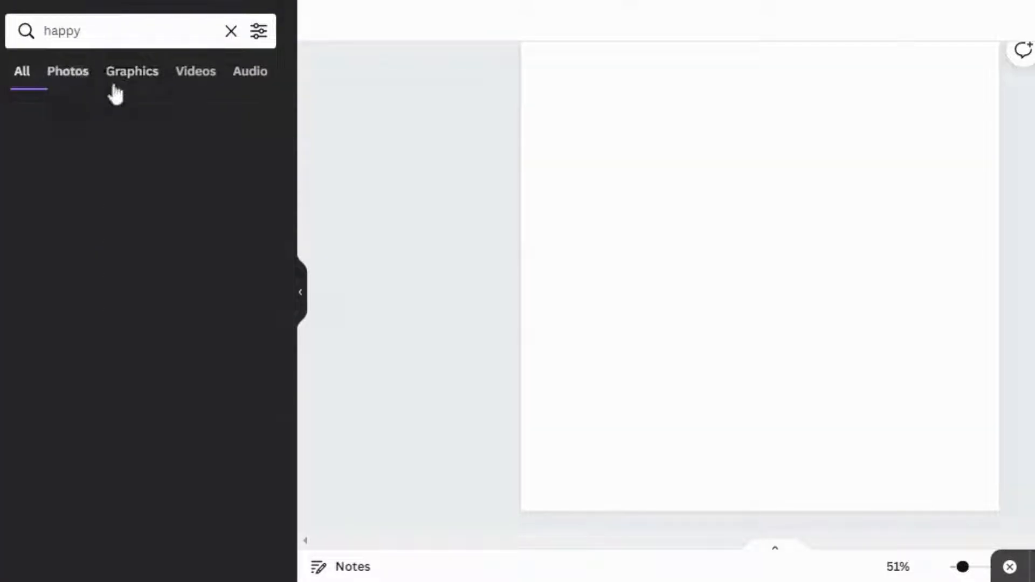
scroll(295, 251, "down", 3)
left_click_drag(296, 250, 285, 581)
left_click_drag(292, 470, 286, 581)
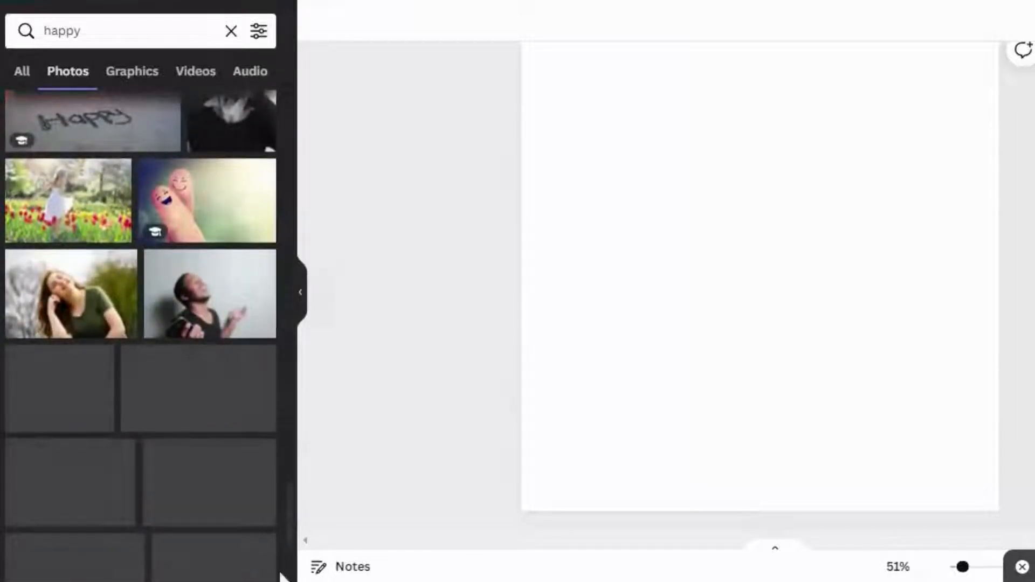
left_click_drag(290, 541, 286, 581)
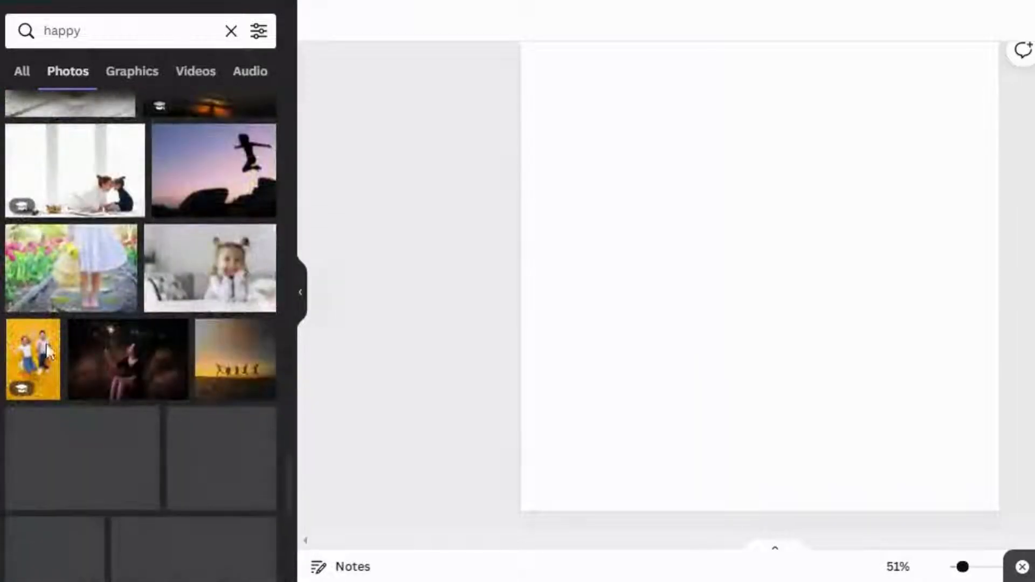
left_click(46, 354)
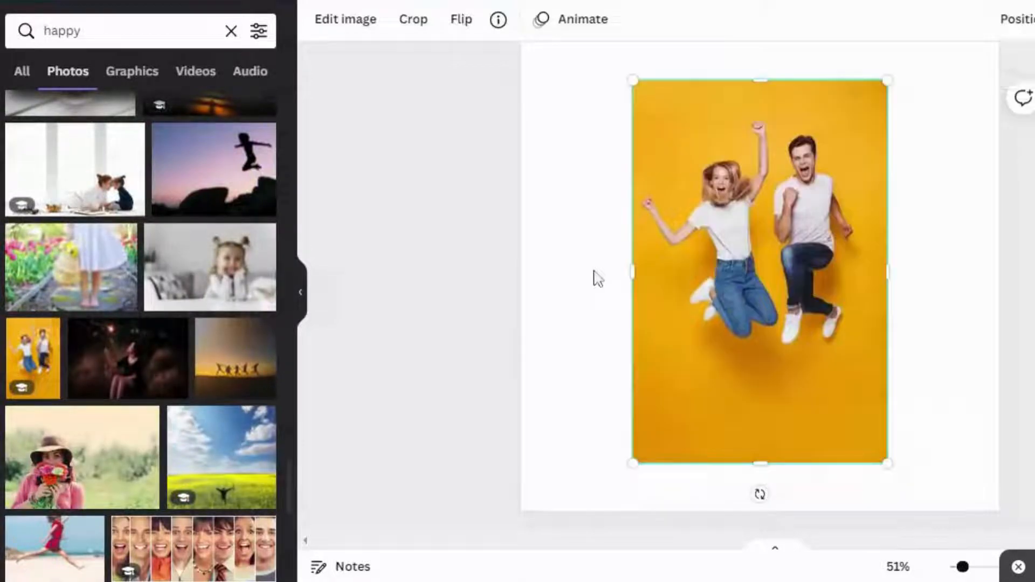
Remove the yellow background from the jumping couple photo with Background Remover.
left_click(356, 21)
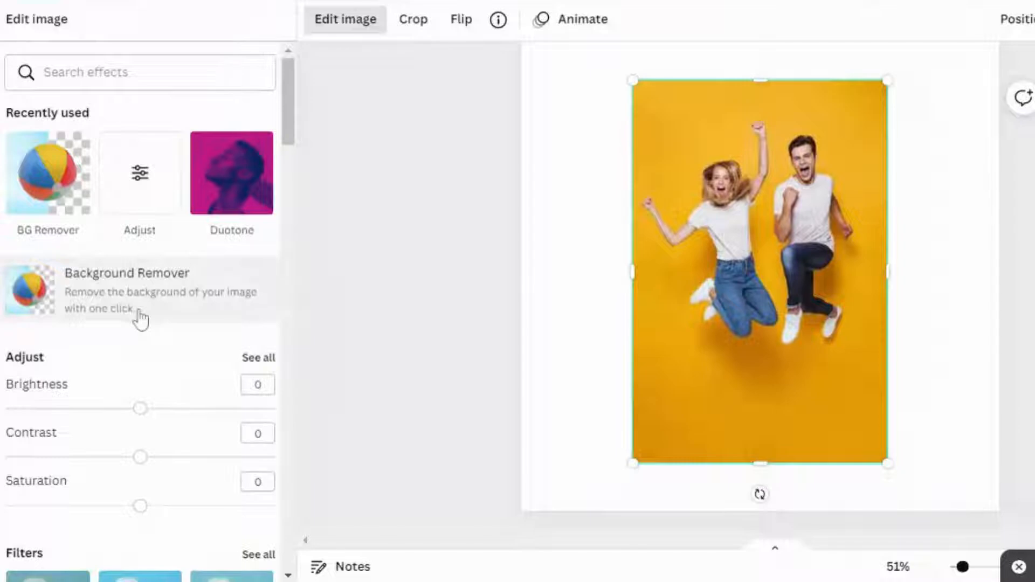
left_click(142, 318)
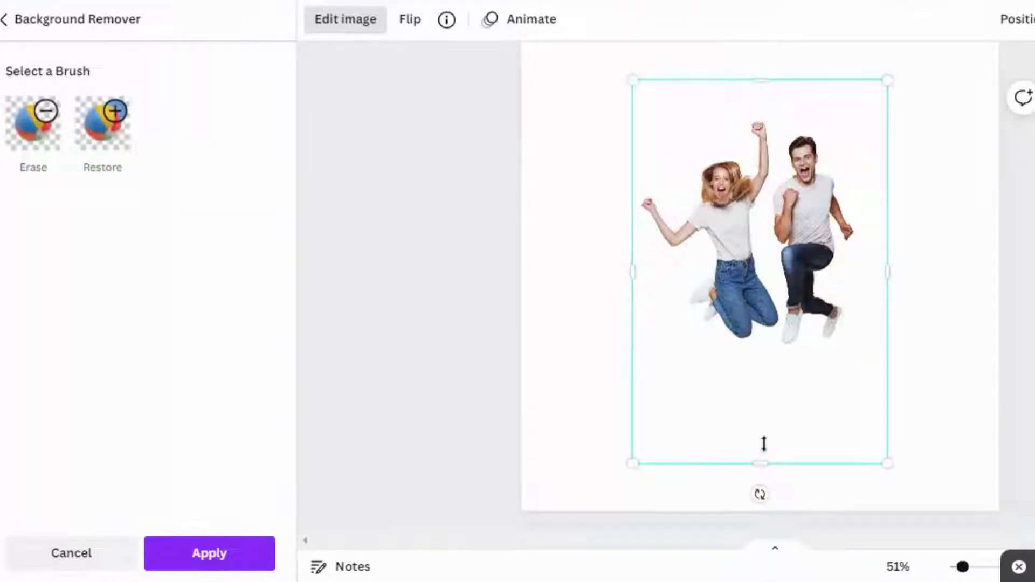
Enlarge the couple cutout, trim its frame to about 757 by 953, and centre it on the page.
left_click_drag(632, 462, 559, 471)
left_click_drag(888, 75, 936, 66)
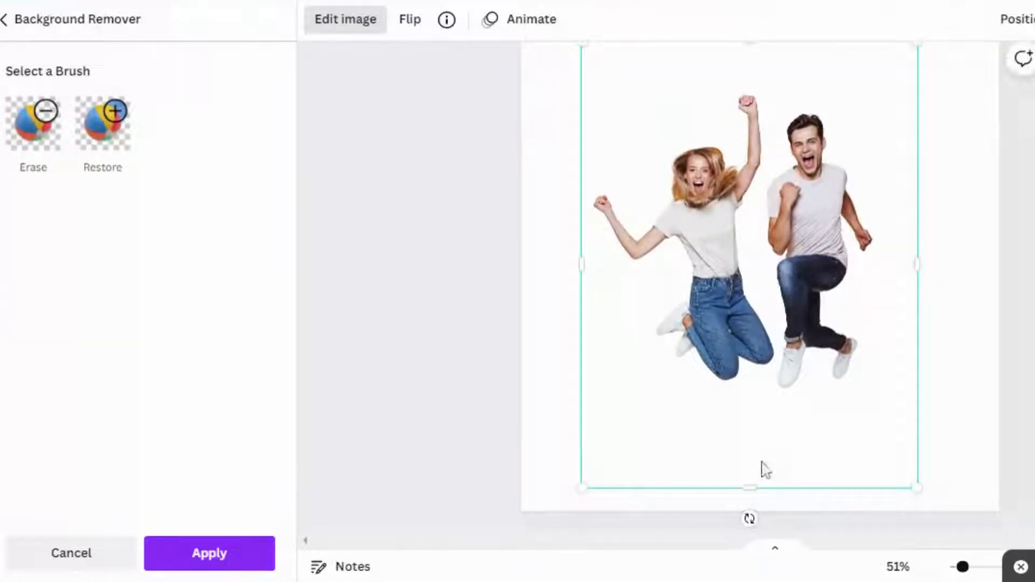
left_click_drag(760, 478, 755, 457)
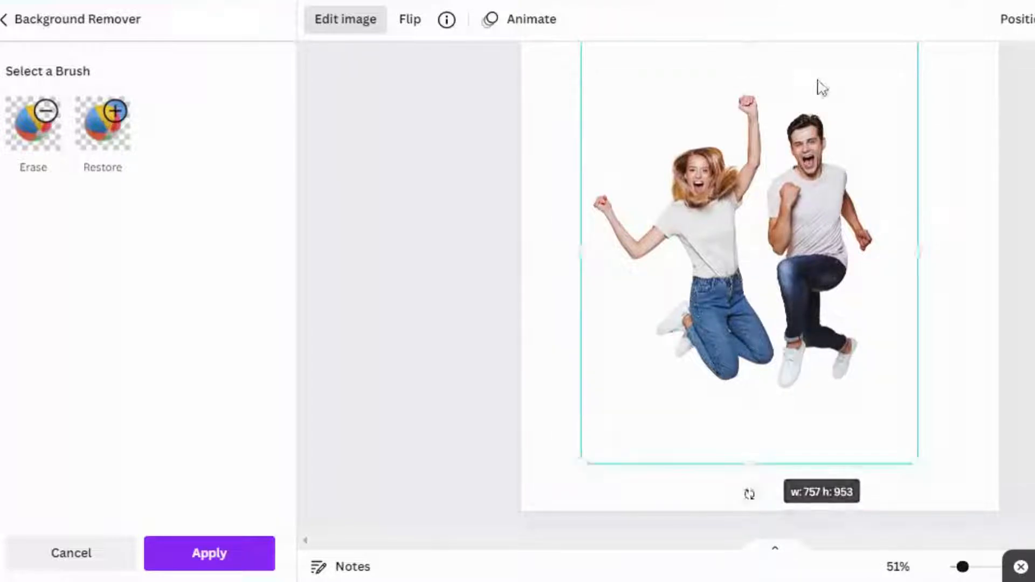
left_click_drag(807, 159, 808, 192)
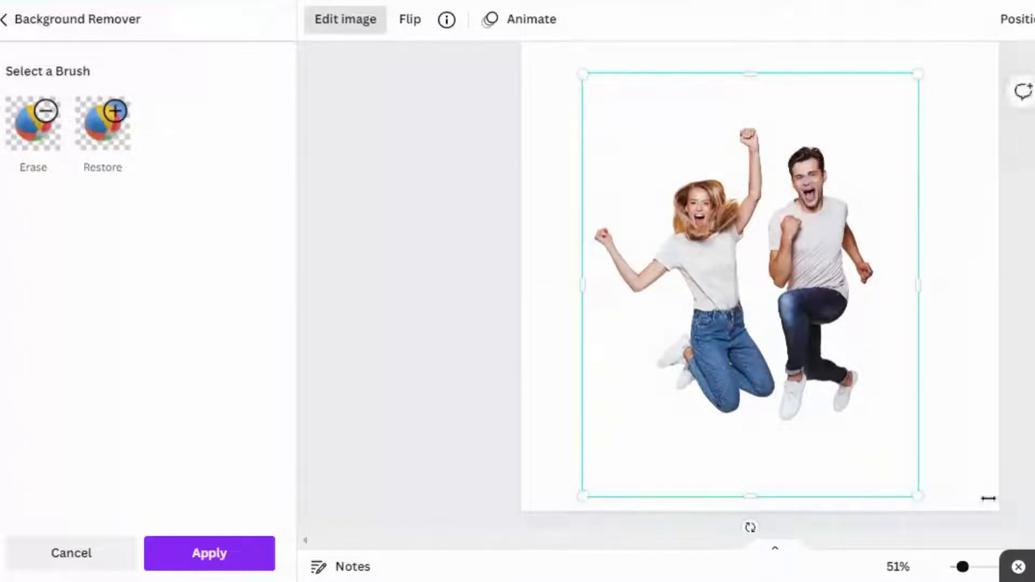
left_click(496, 235)
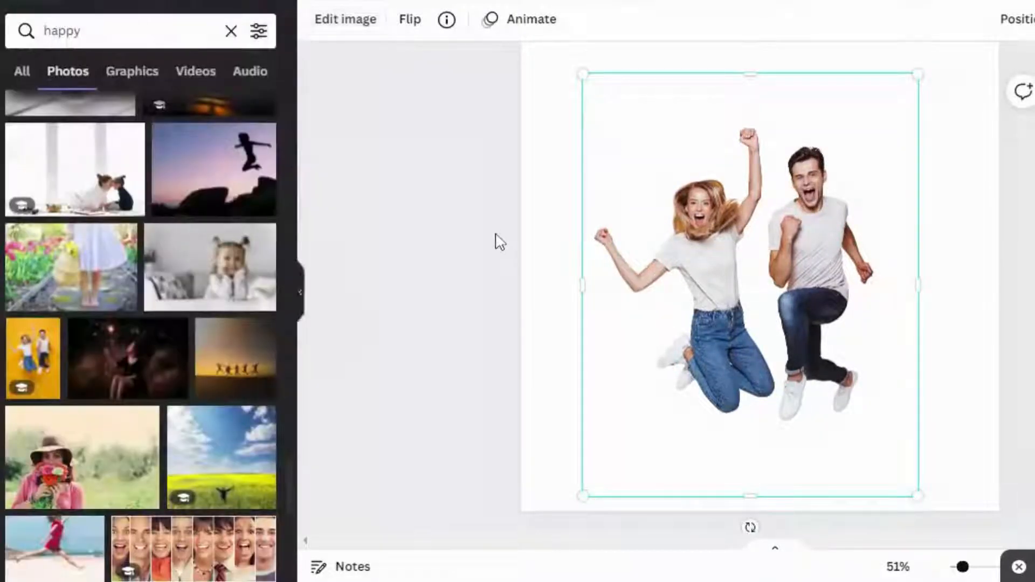
left_click(500, 242)
Add a Drop shadow from the Shadows effects to the couple cutout.
left_click(771, 330)
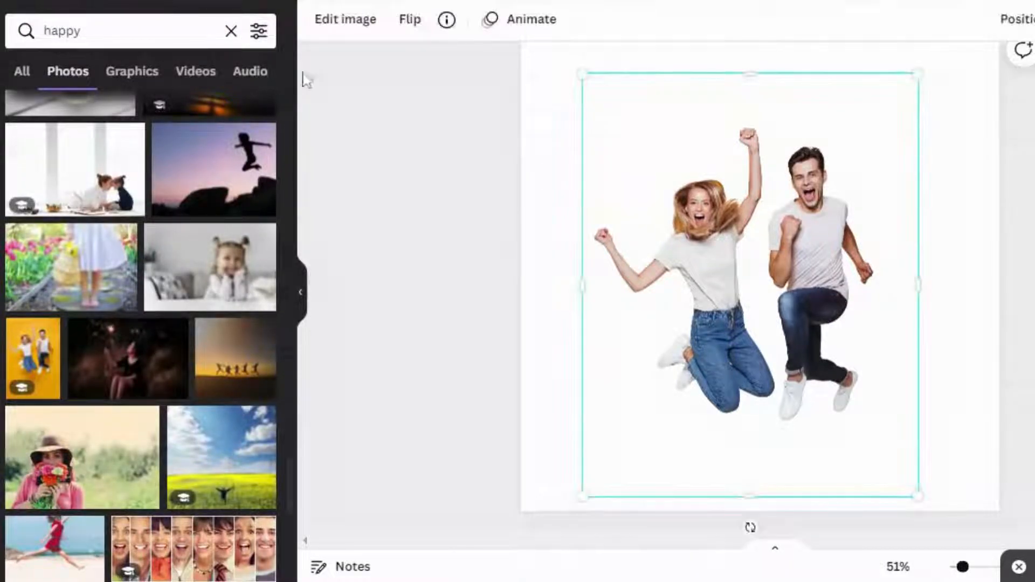
left_click(327, 37)
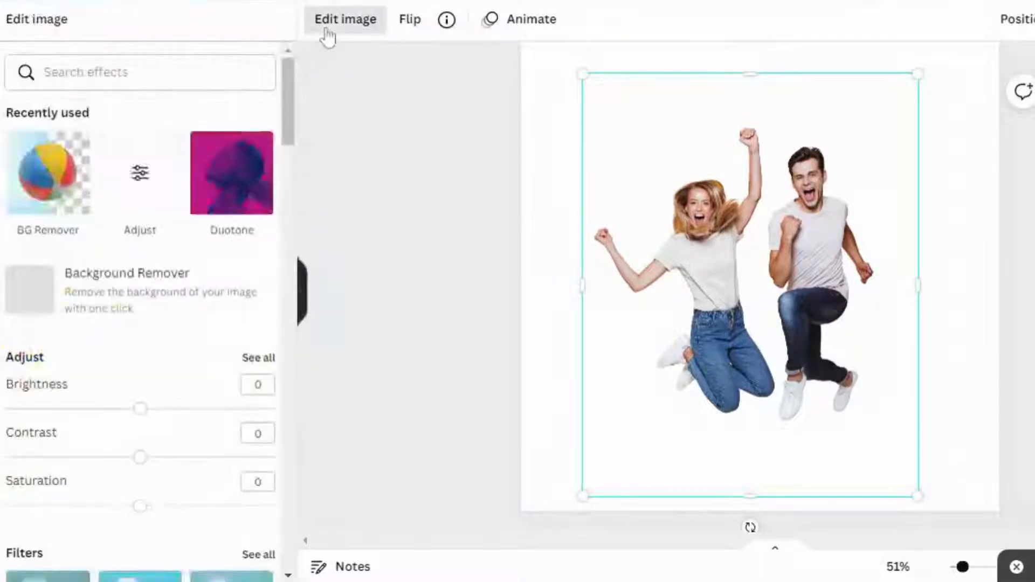
mouse_move(231, 169)
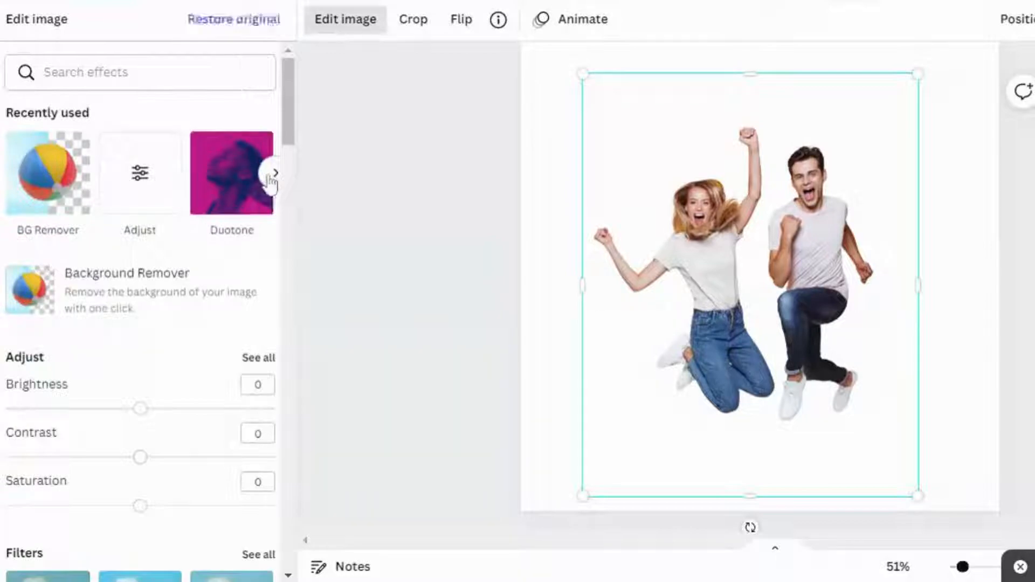
left_click(272, 178)
left_click(228, 176)
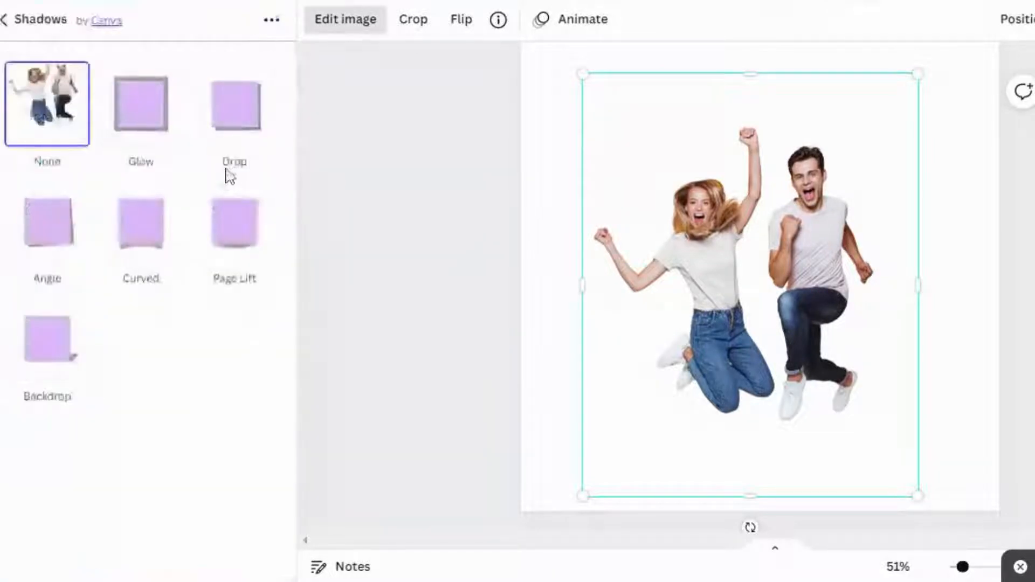
left_click(239, 131)
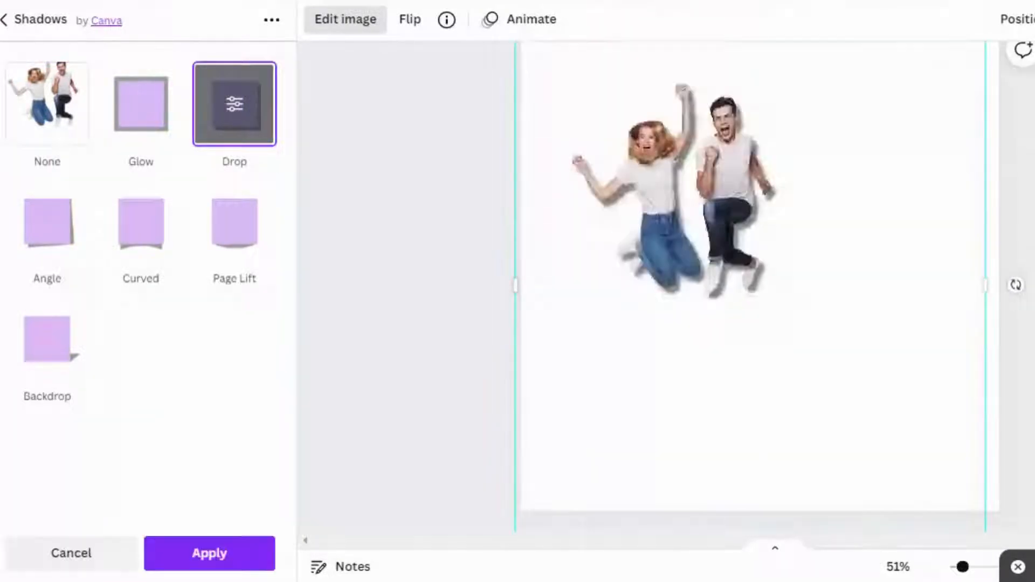
Set the drop shadow's offset to 1, transparency to 38 and blur to 9, and apply it.
left_click(237, 131)
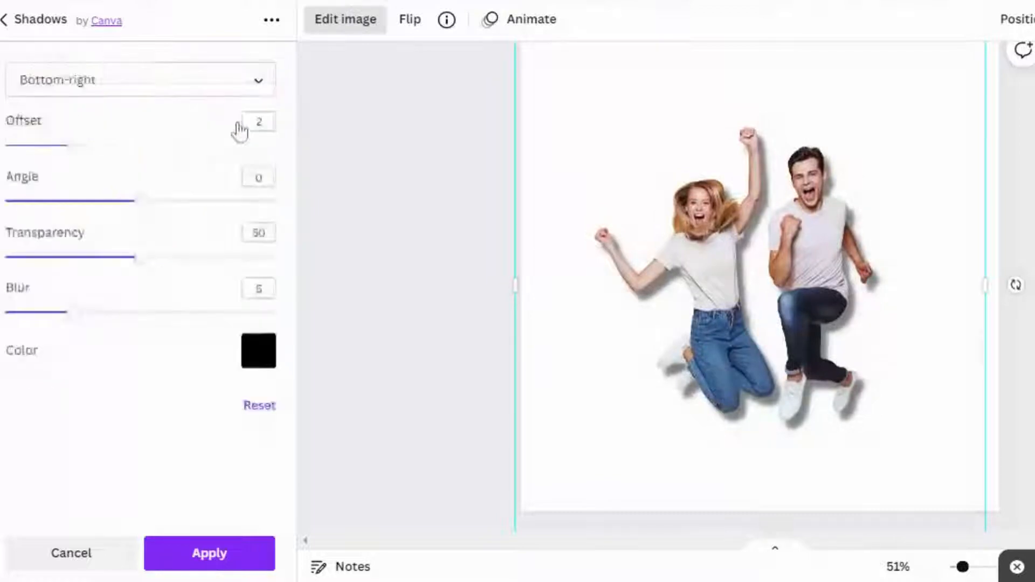
left_click_drag(142, 257, 67, 255)
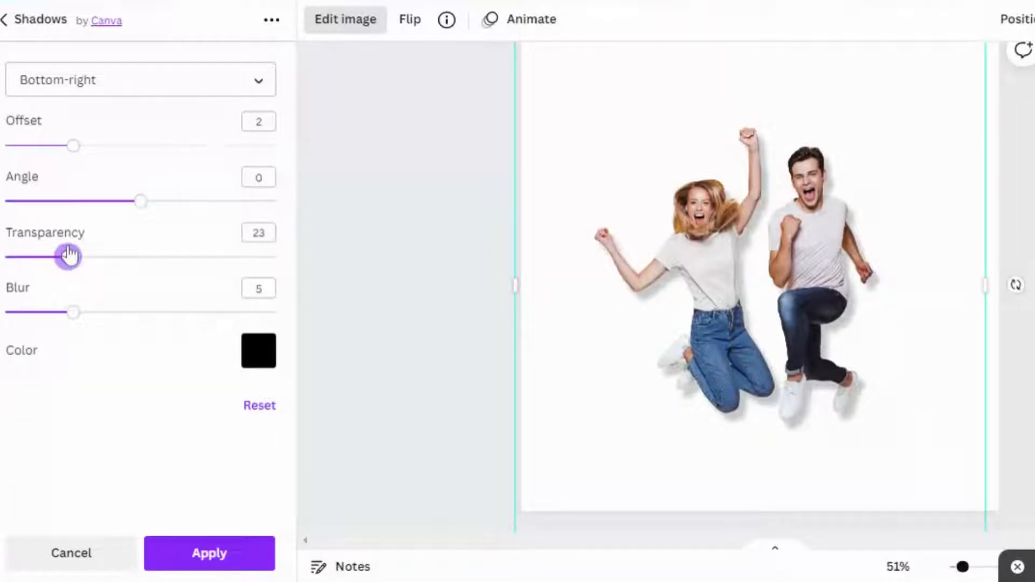
left_click_drag(67, 256, 94, 260)
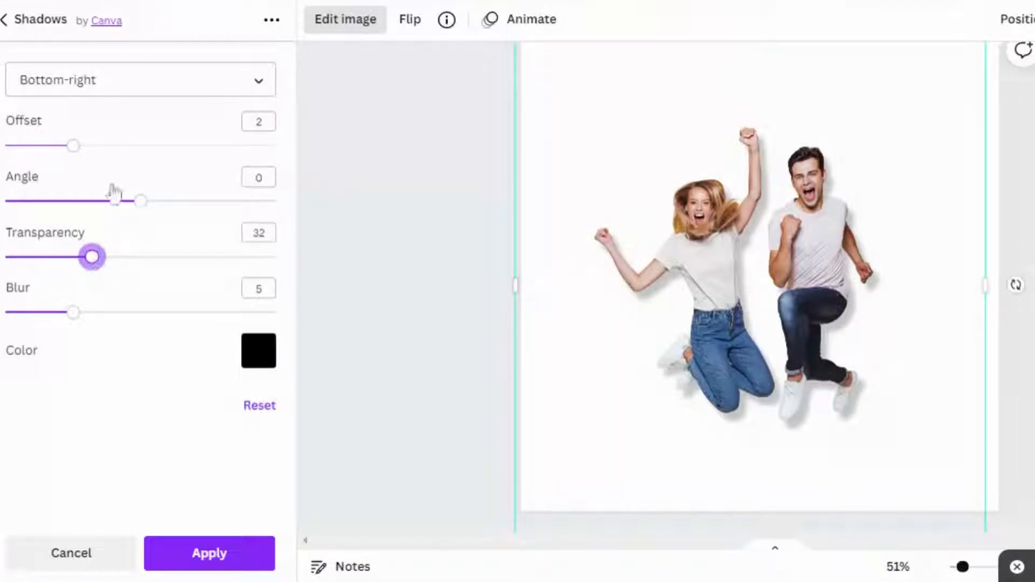
left_click_drag(71, 151, 54, 149)
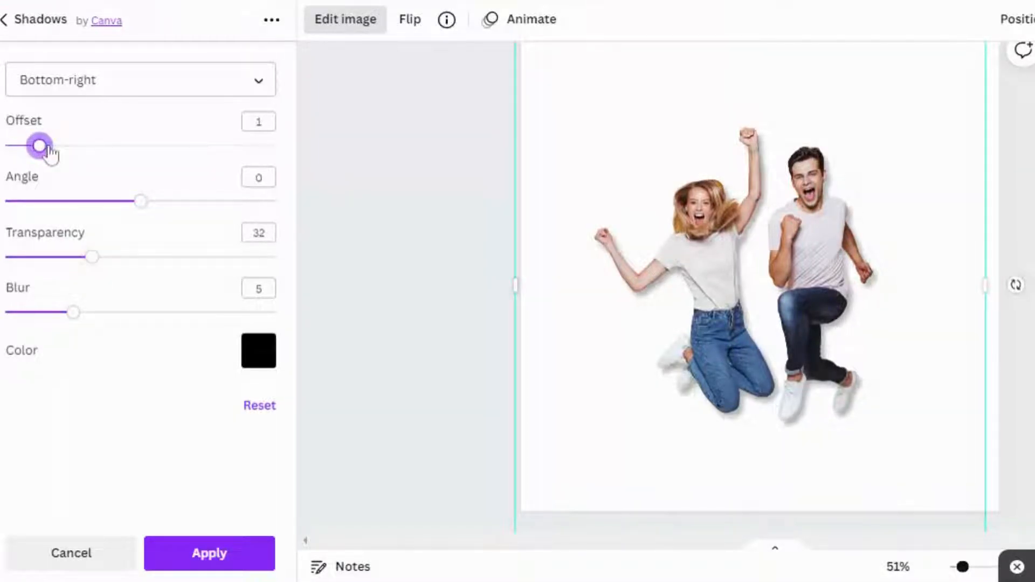
left_click_drag(80, 316, 7, 311)
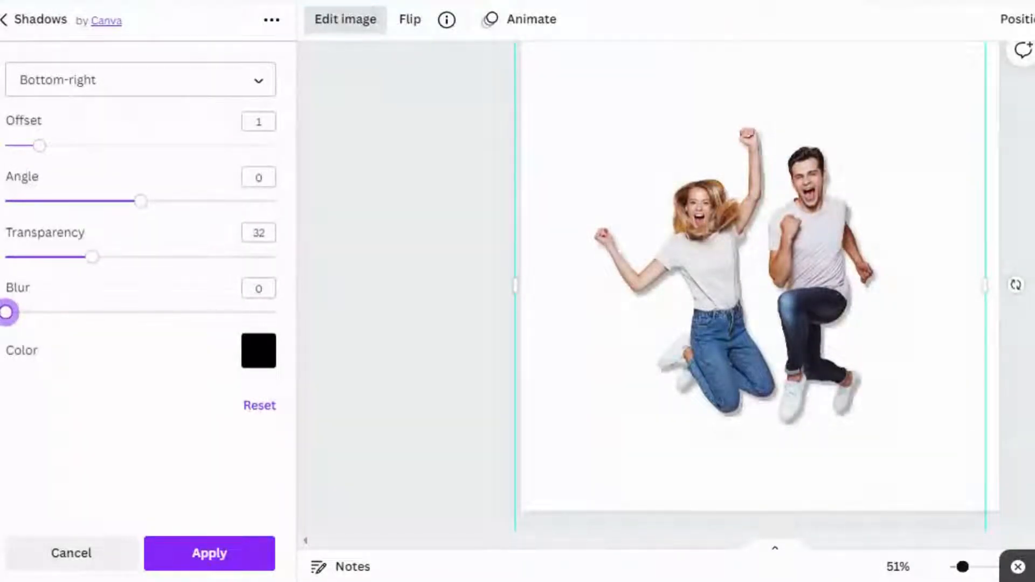
left_click_drag(98, 259, 109, 260)
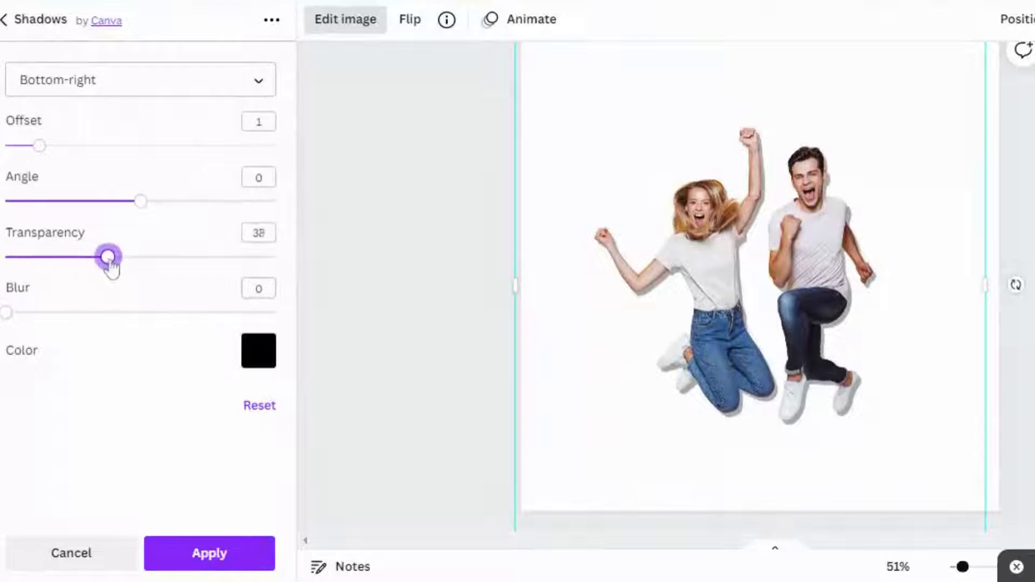
left_click_drag(14, 319, 132, 322)
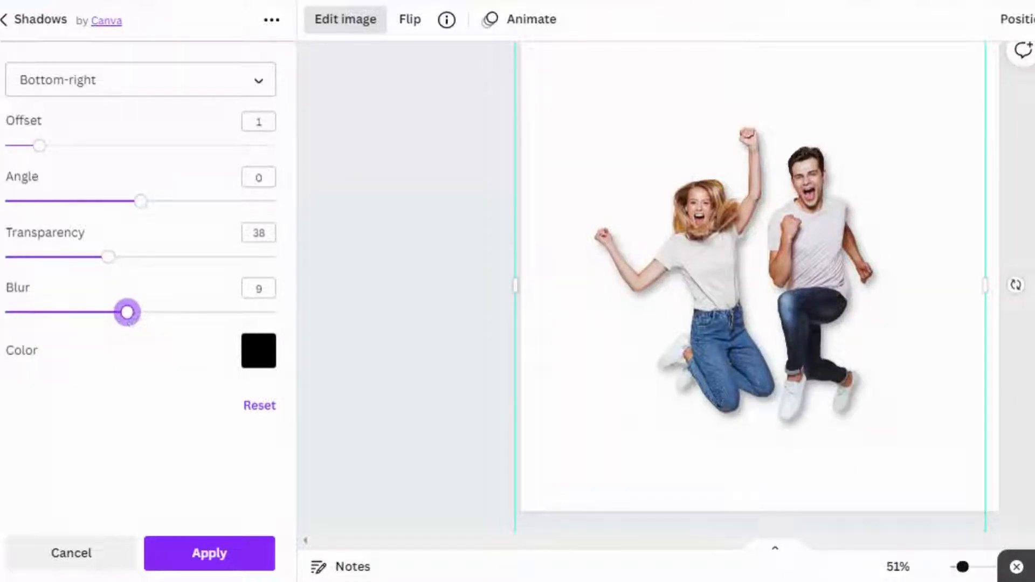
left_click(208, 561)
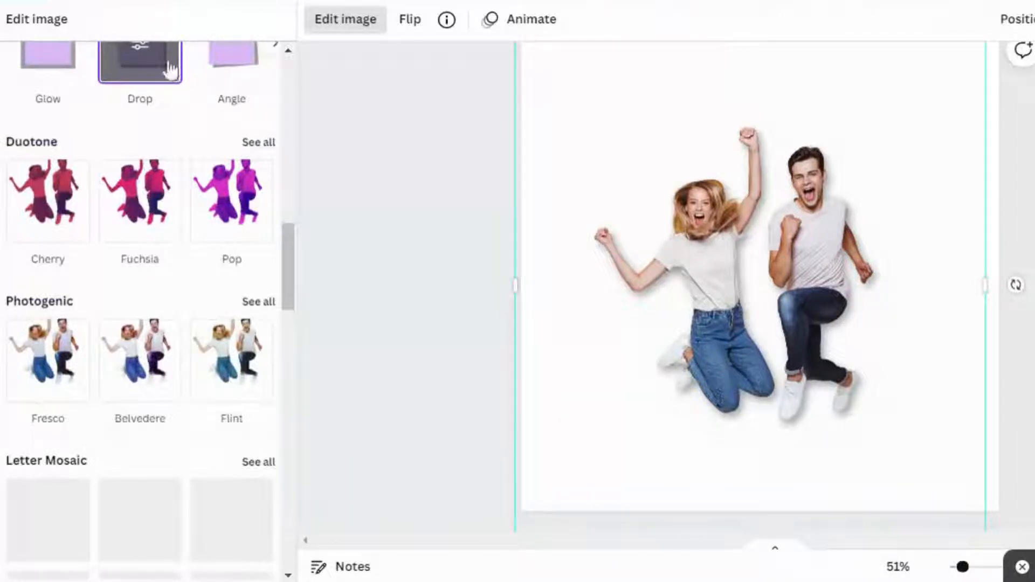
Deselect the couple cutout and search the elements library for "color splash".
left_click(1, 86)
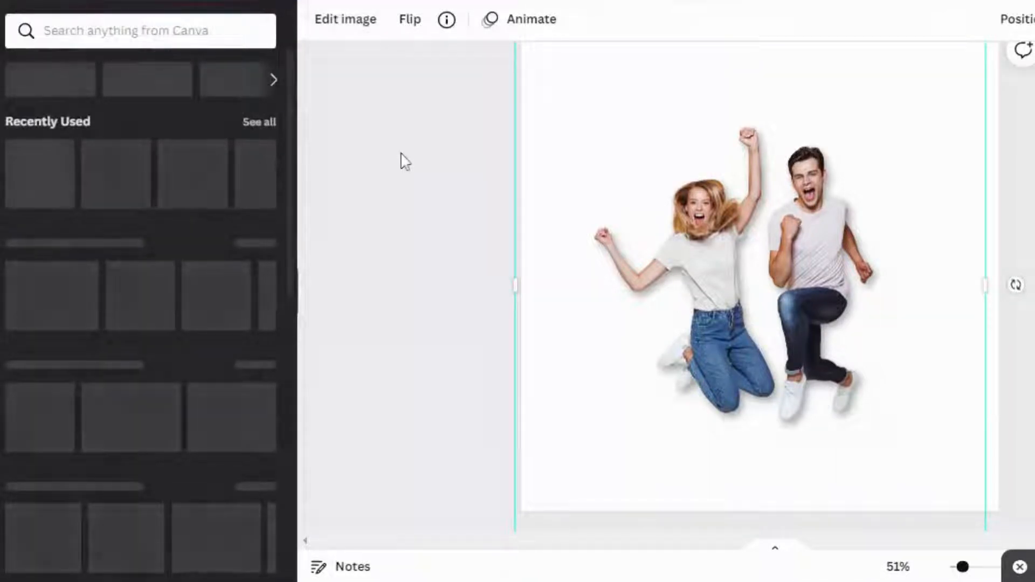
left_click(1002, 542)
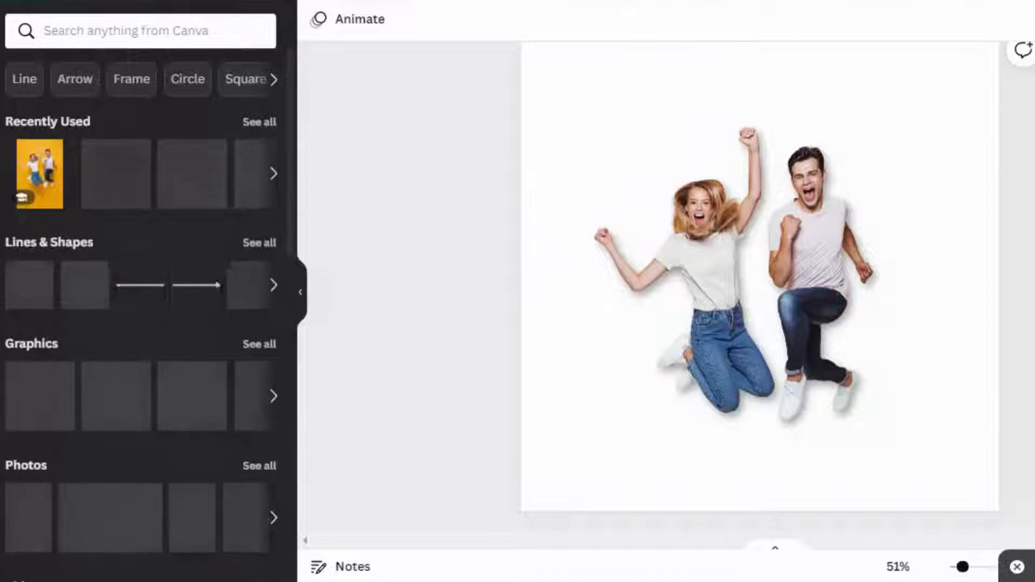
left_click(116, 31)
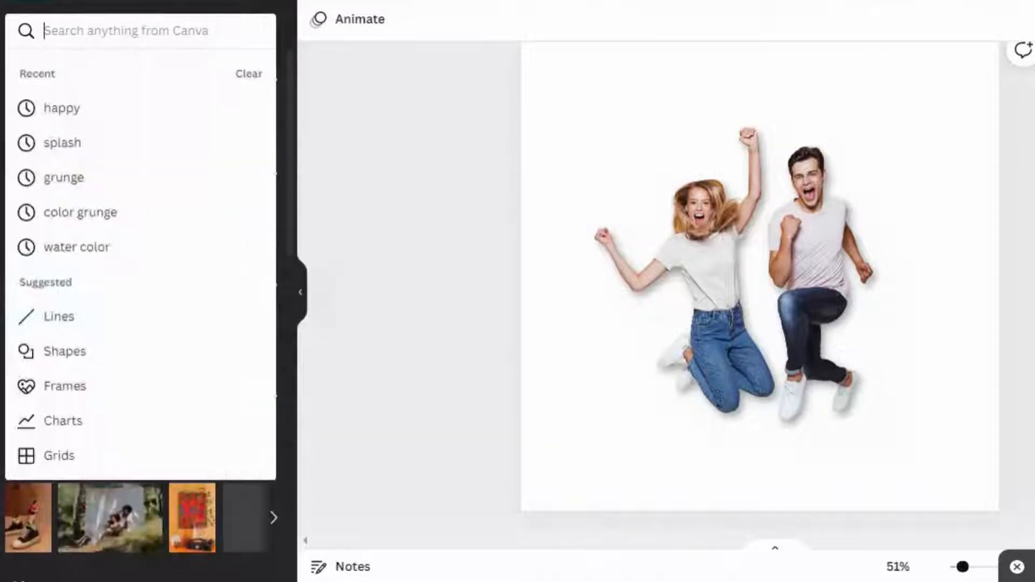
type("splas")
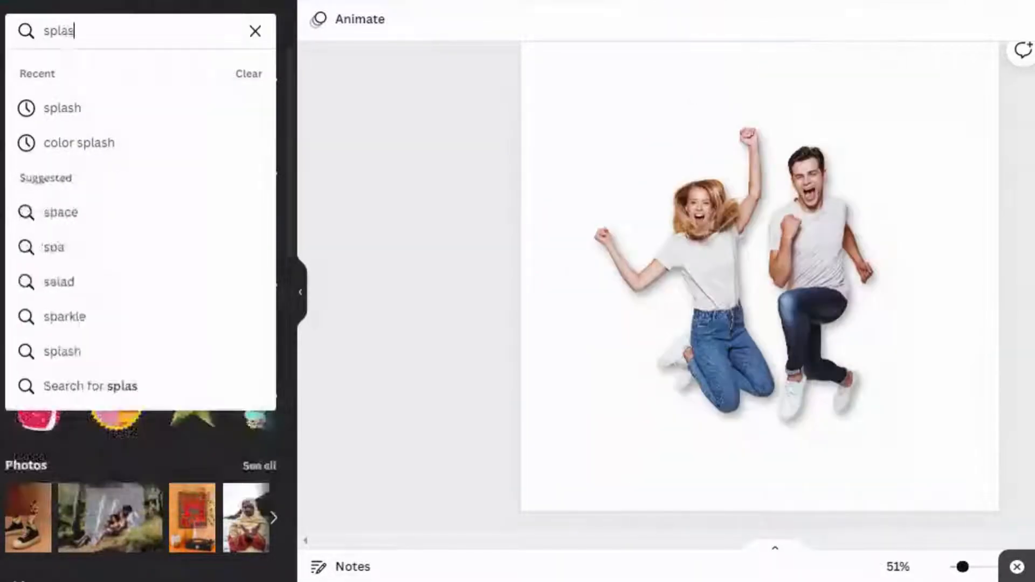
type("h")
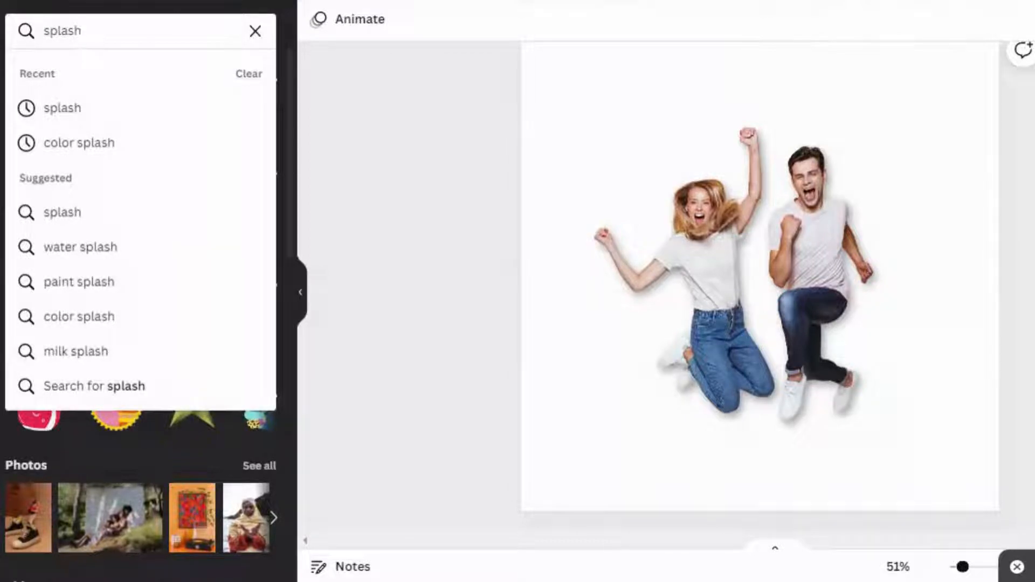
type("color")
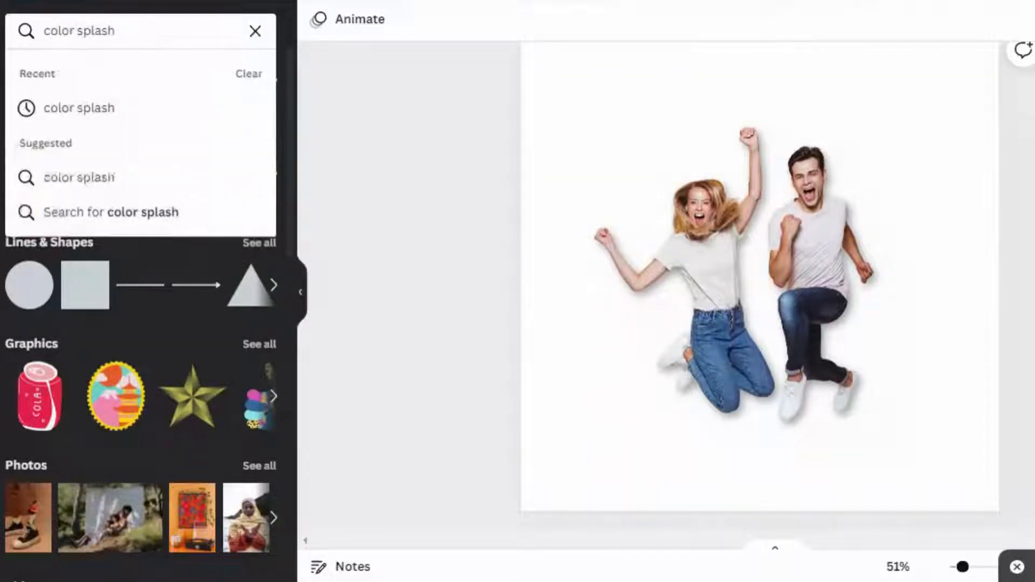
key("Return")
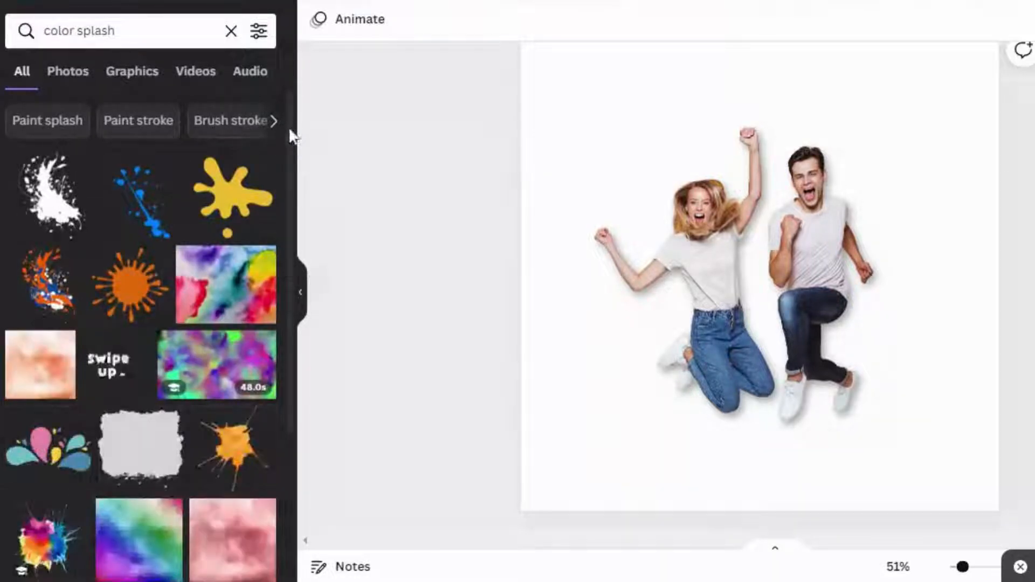
Add the horizontal rainbow paint splash strip from the color splash results to the page.
scroll(291, 162, "down", 2)
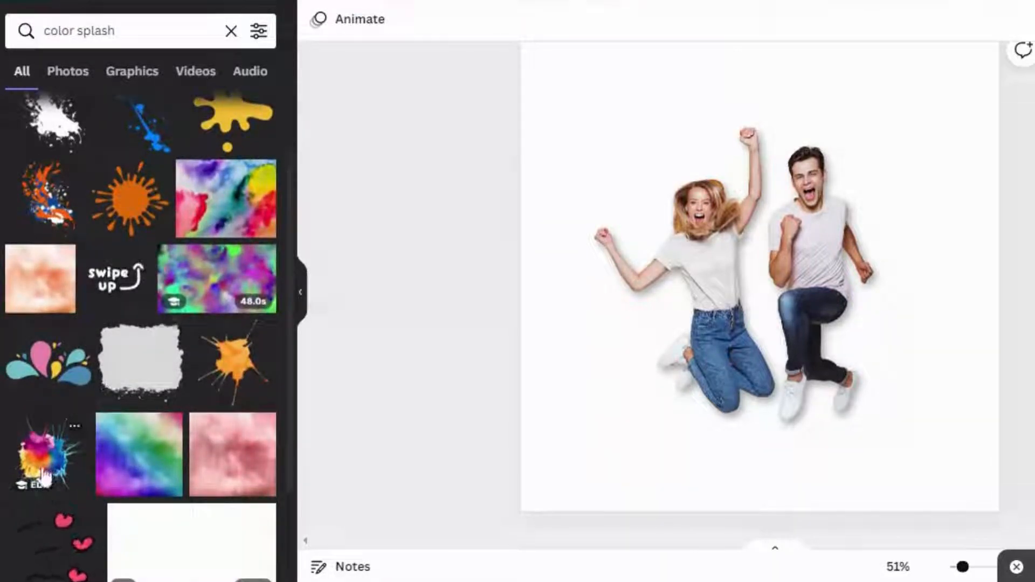
left_click(48, 455)
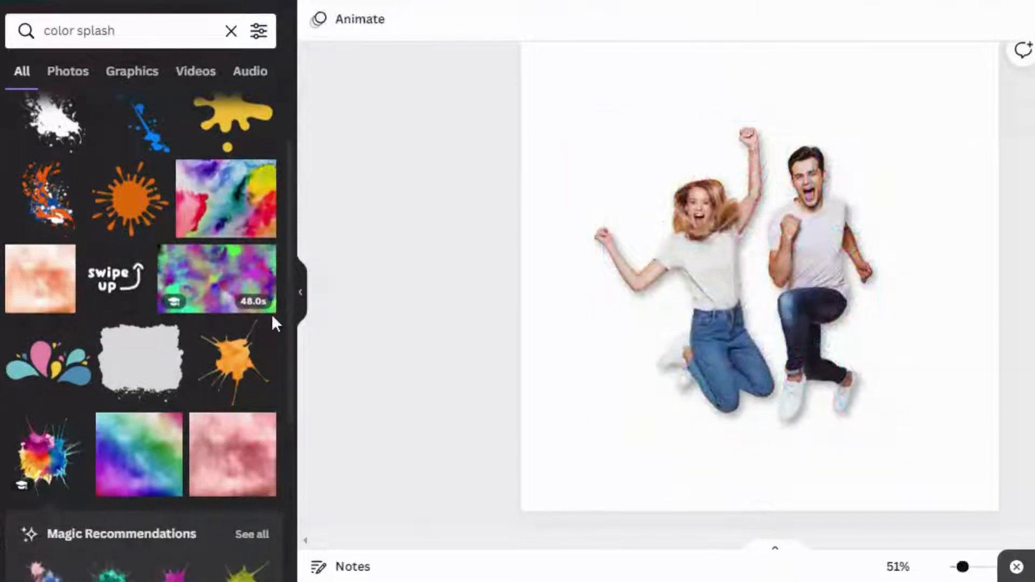
scroll(286, 353, "down", 5)
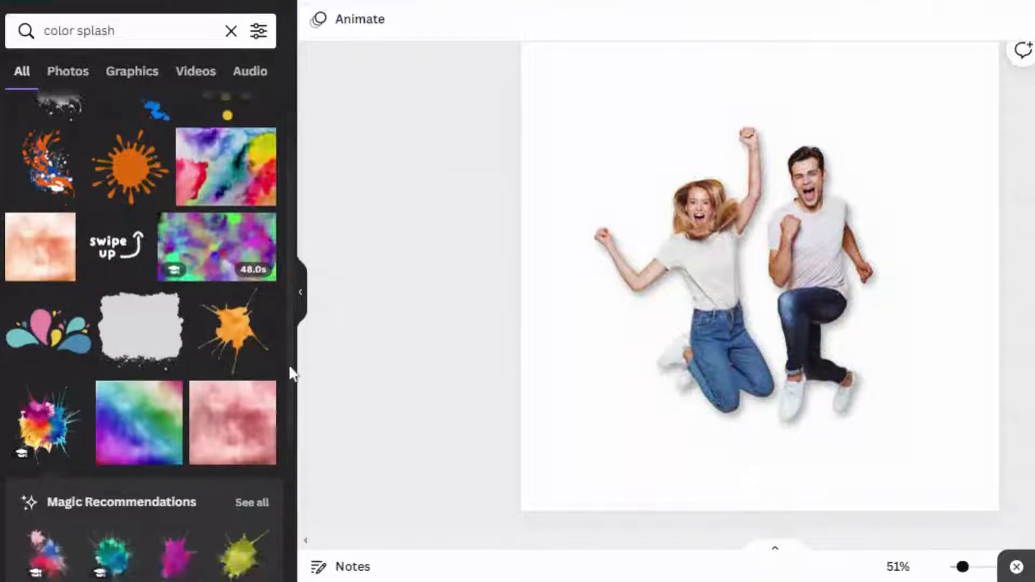
scroll(269, 485, "down", 5)
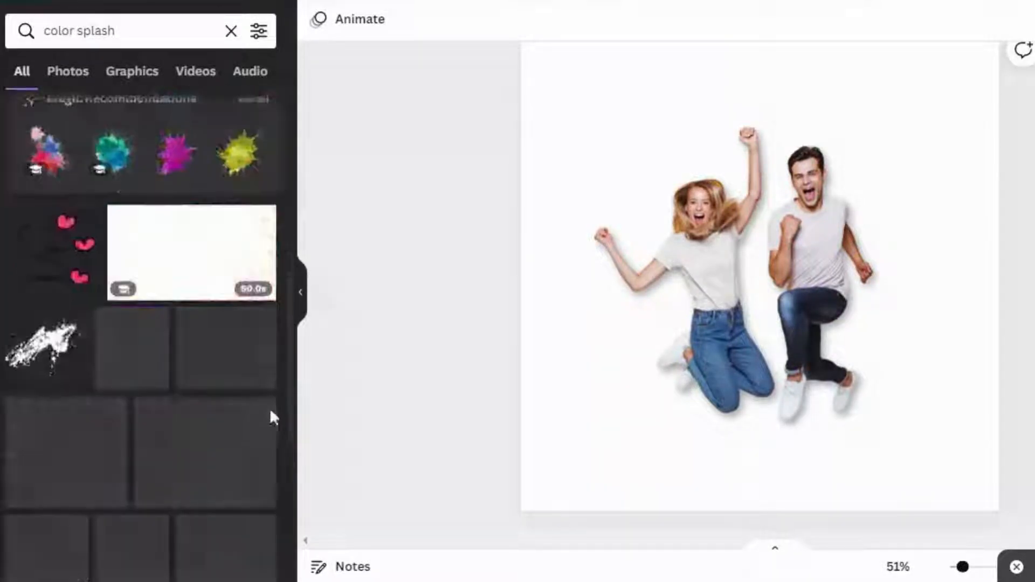
scroll(292, 426, "down", 5)
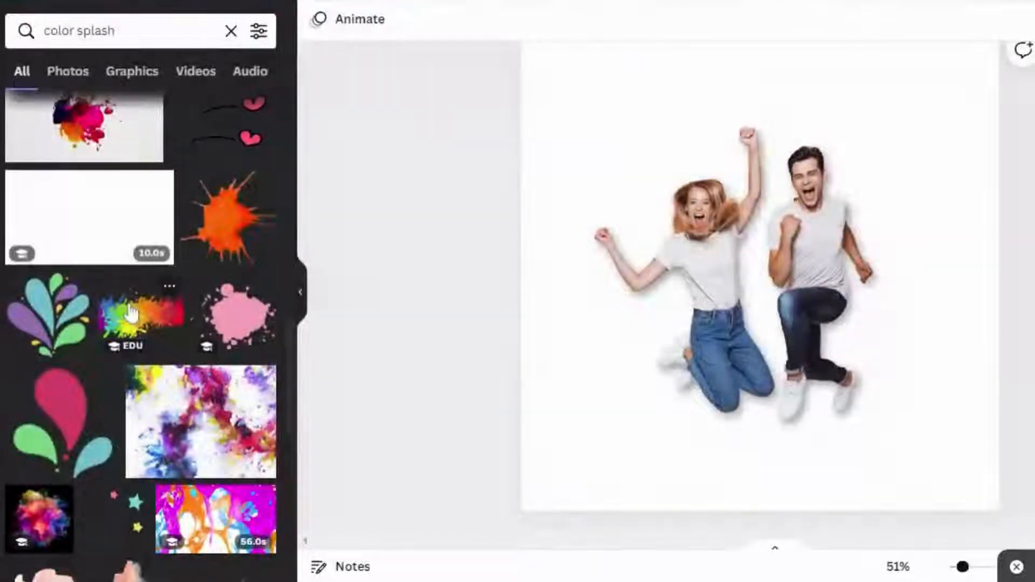
left_click(131, 313)
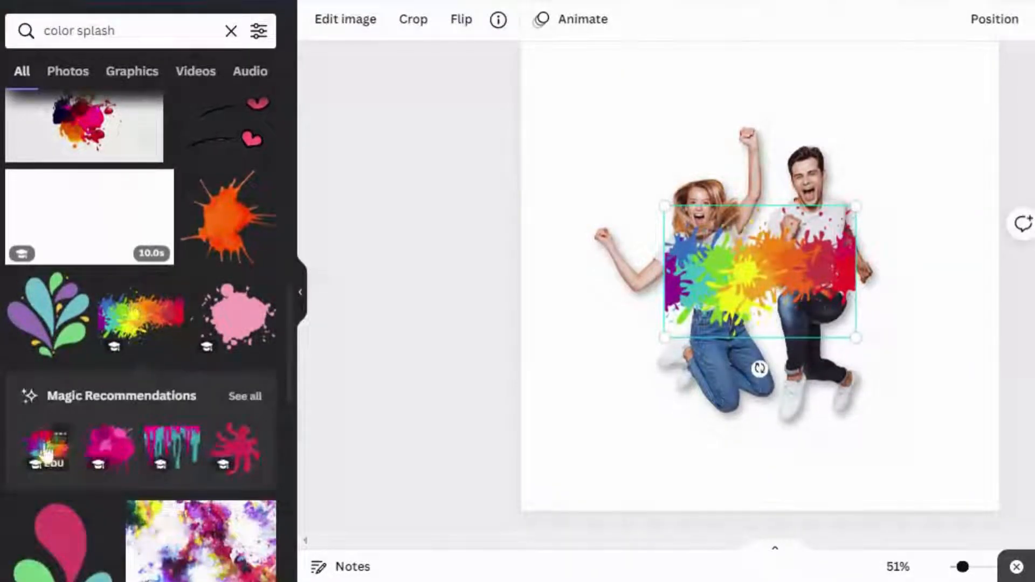
Add the round multicolor splash from the strip's Magic Recommendations beside the woman and delete the rainbow strip.
left_click_drag(752, 278, 606, 309)
left_click(763, 276)
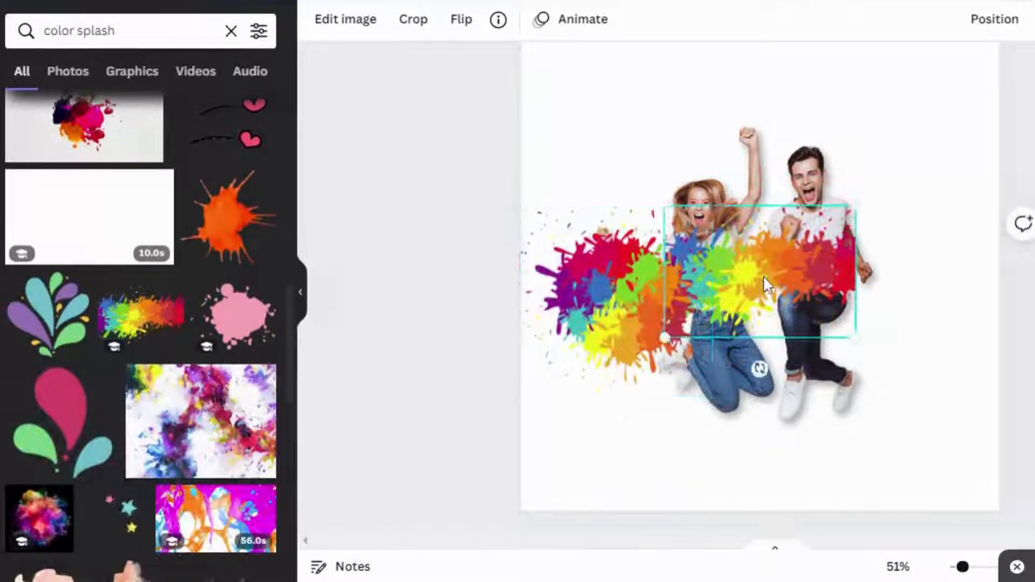
key("Delete")
Enlarge the round multicolor splash to about 753 by 752 over the couple and send it to the back.
left_click(592, 292)
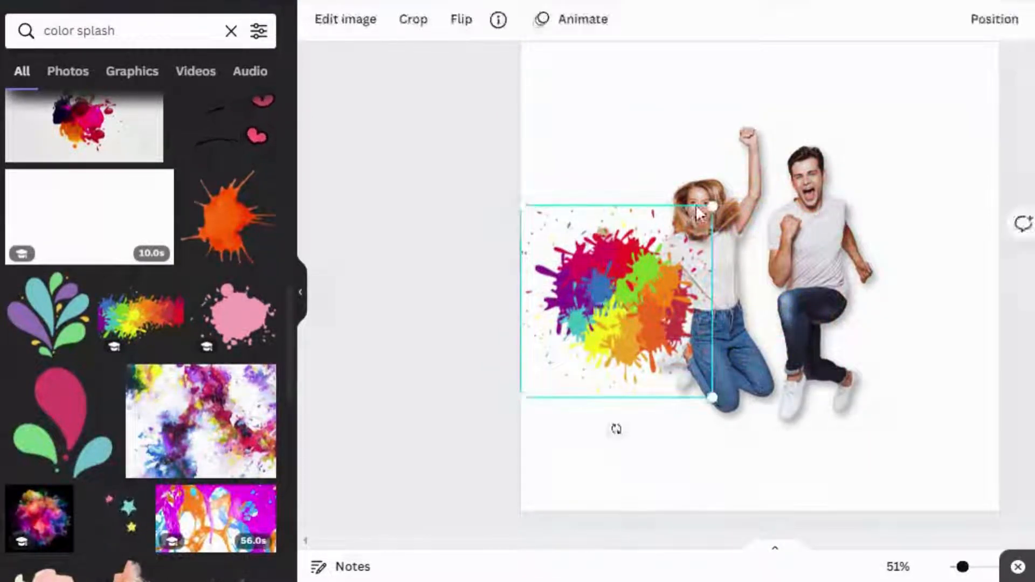
left_click_drag(712, 205, 840, 142)
left_click_drag(640, 286, 734, 297)
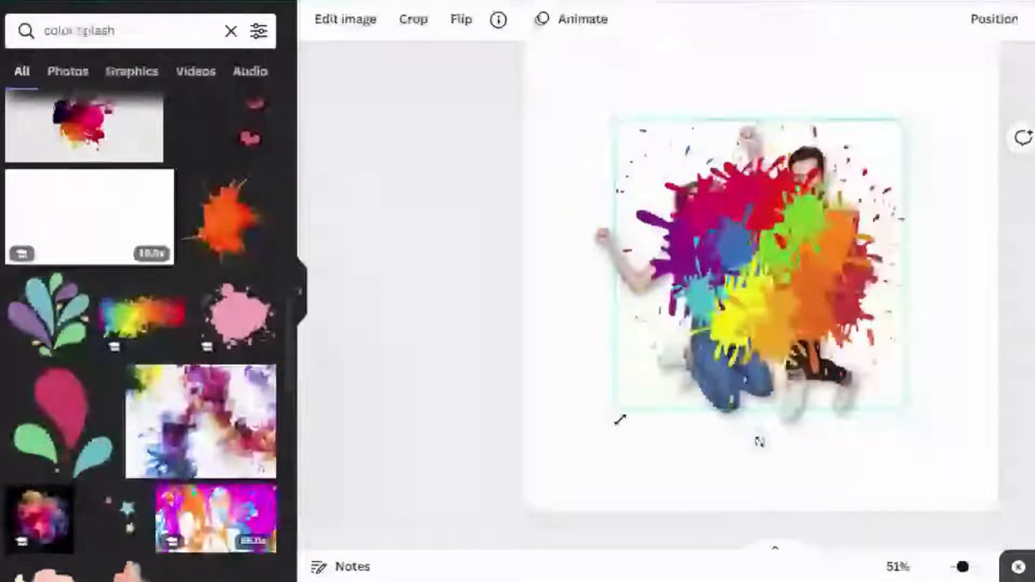
left_click_drag(623, 413, 598, 438)
left_click_drag(910, 120, 925, 104)
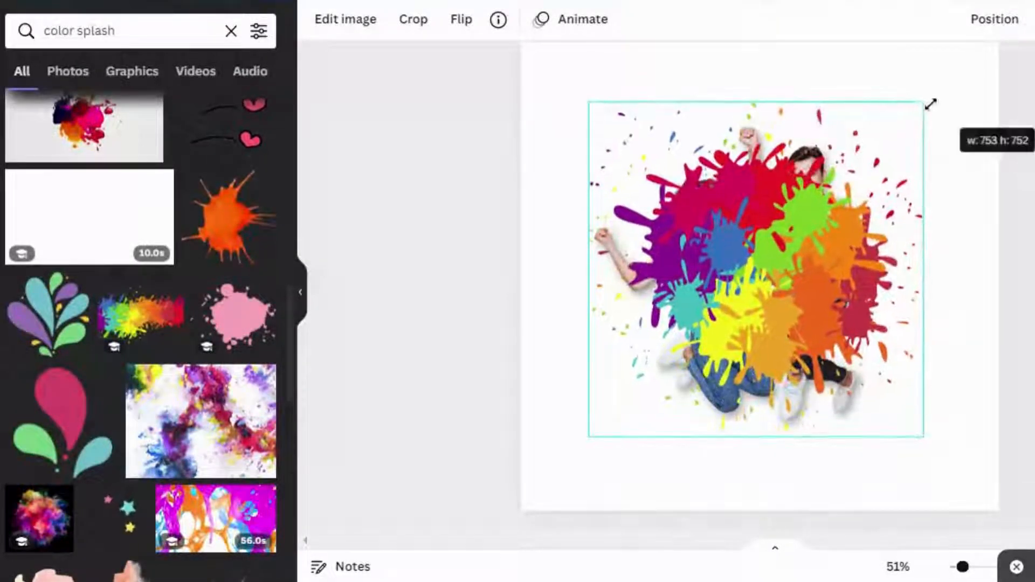
right_click(825, 195)
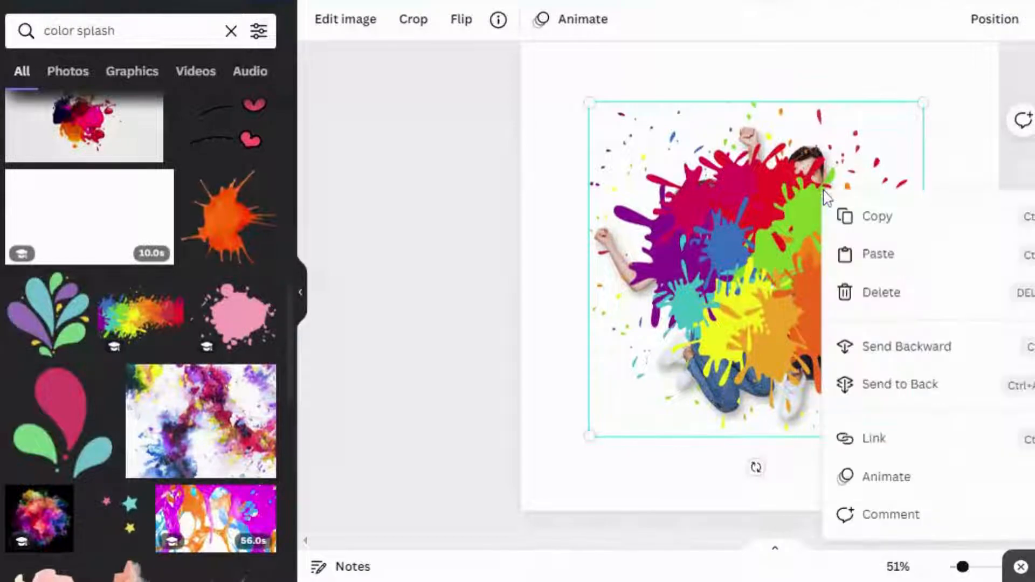
left_click(899, 389)
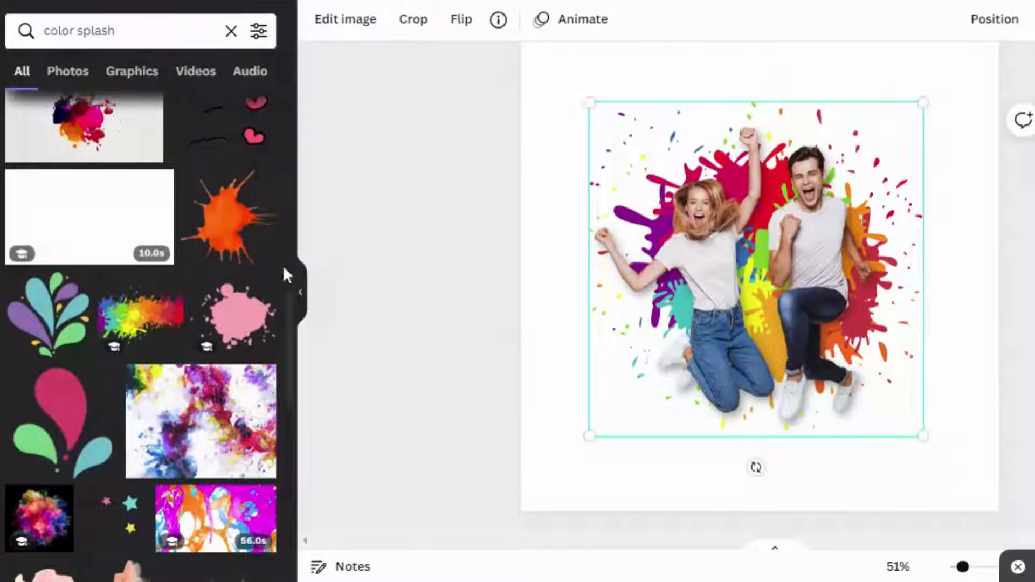
Add the small crimson paint splash from the color splash results and shrink it onto the knee of the woman's jeans.
scroll(284, 302, "down", 8)
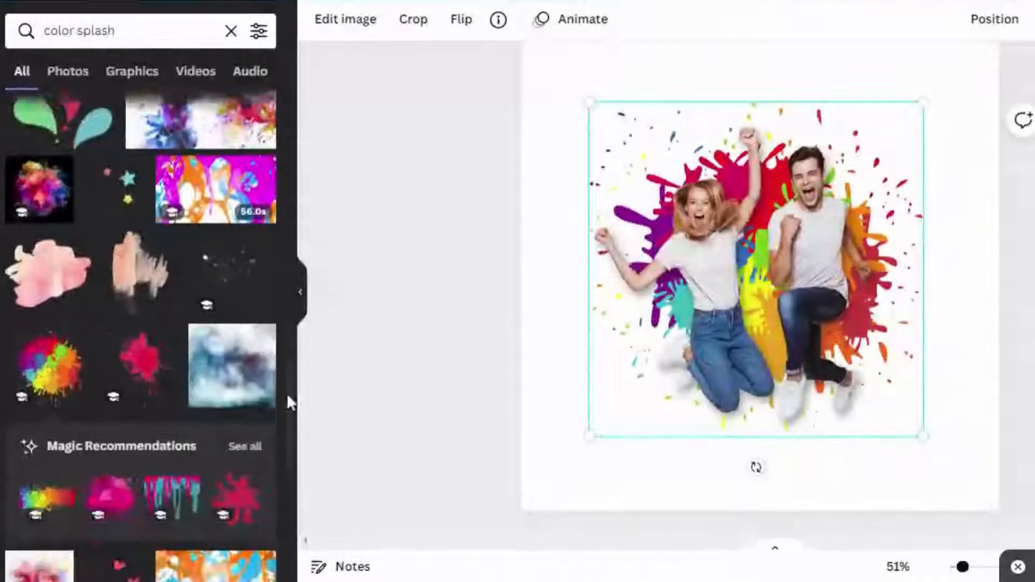
left_click(139, 286)
left_click_drag(854, 368, 721, 414)
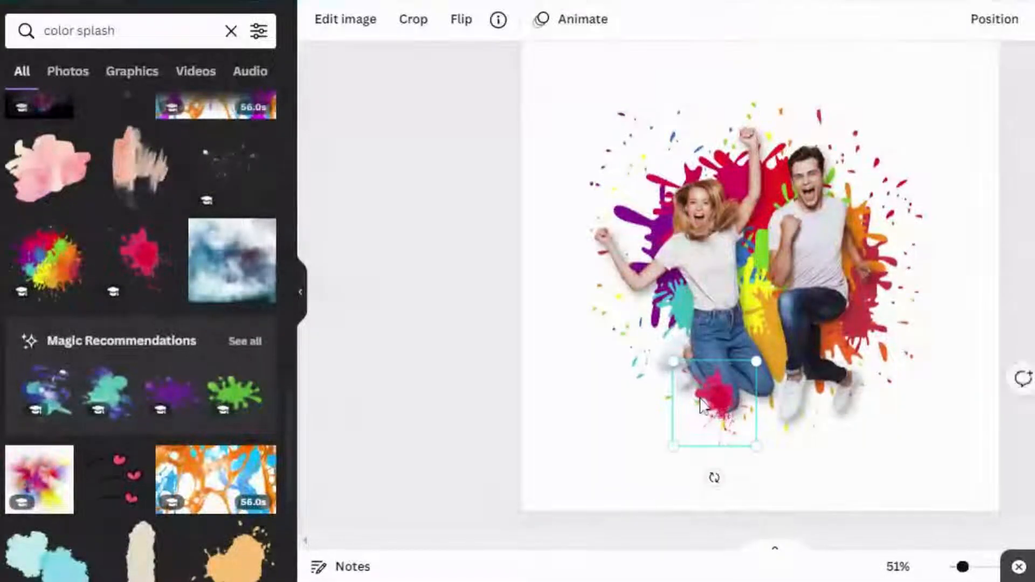
left_click_drag(668, 448, 691, 426)
left_click_drag(739, 383, 731, 388)
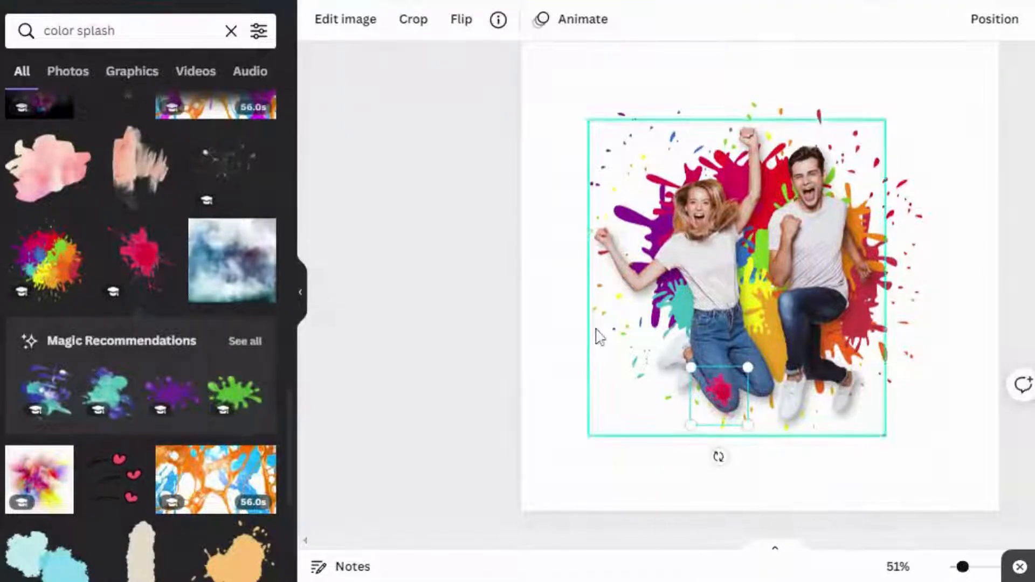
Add the blue and teal splash from the full Magic Recommendations list and shrink it onto the lower front of the man's T-shirt.
left_click(245, 342)
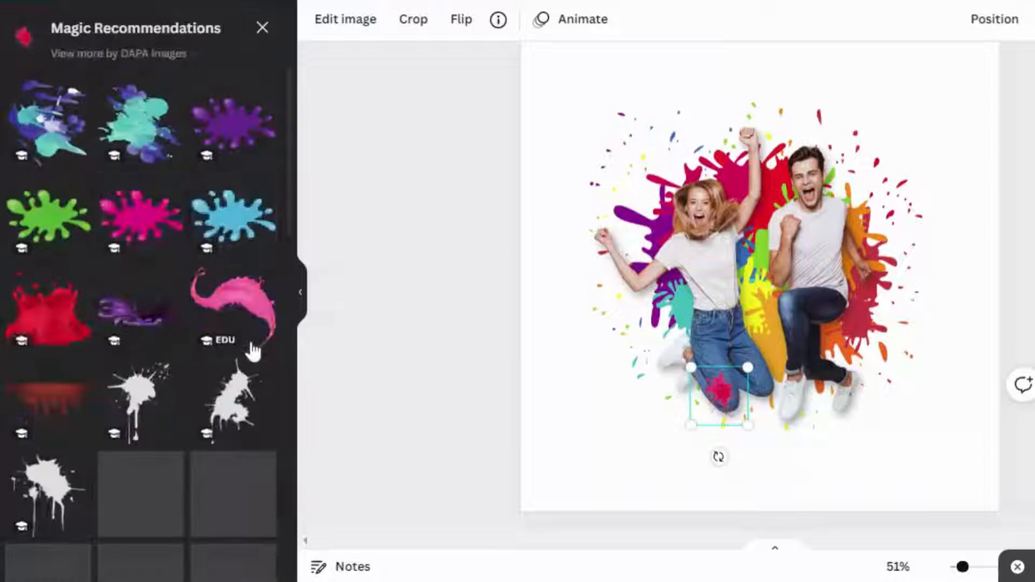
left_click(47, 122)
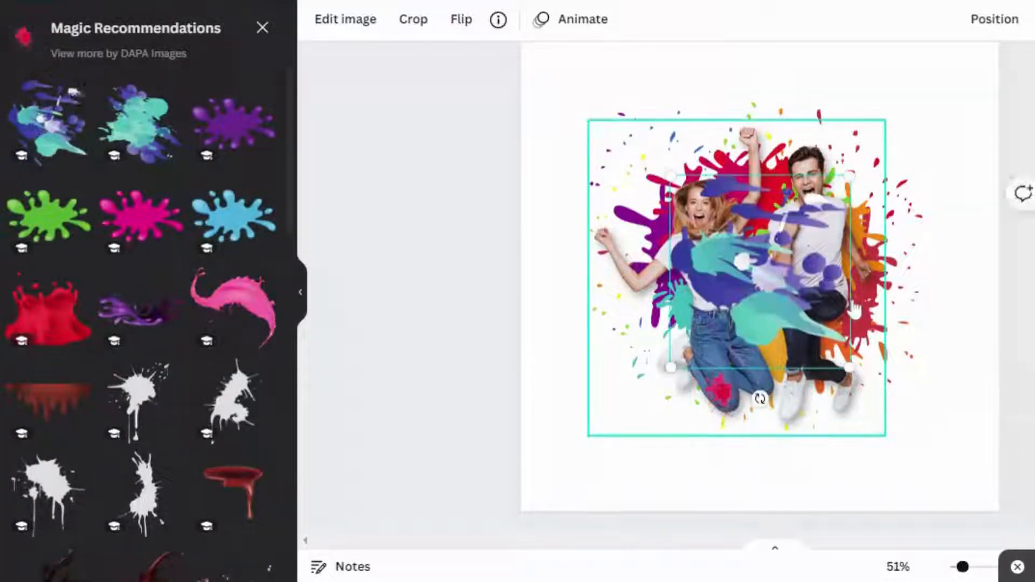
left_click_drag(672, 369, 787, 264)
left_click_drag(807, 213, 820, 277)
left_click_drag(856, 308, 835, 286)
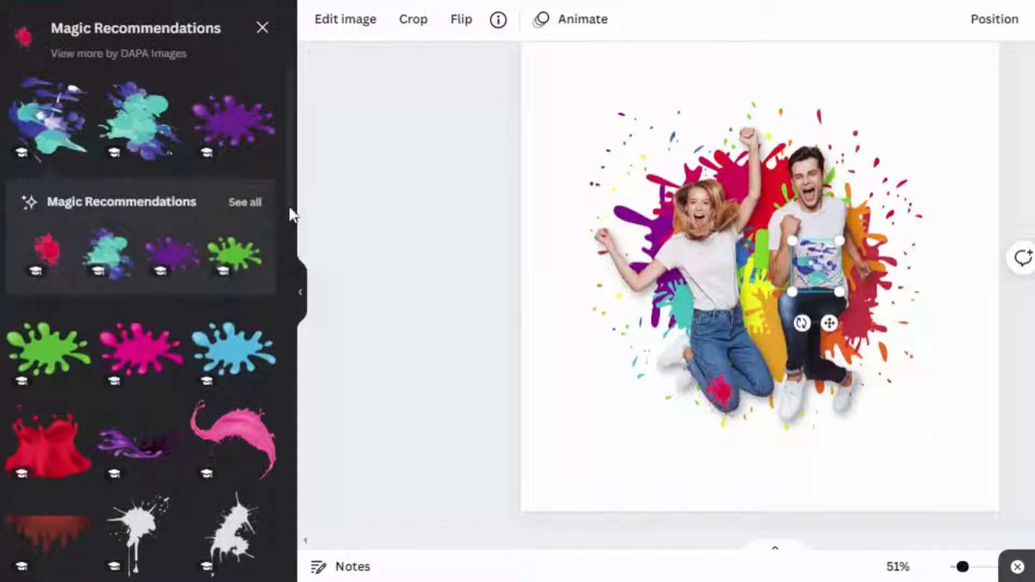
Add a dripping paint splatter from the recommendations and shrink it onto the woman's waist.
scroll(286, 262, "down", 5)
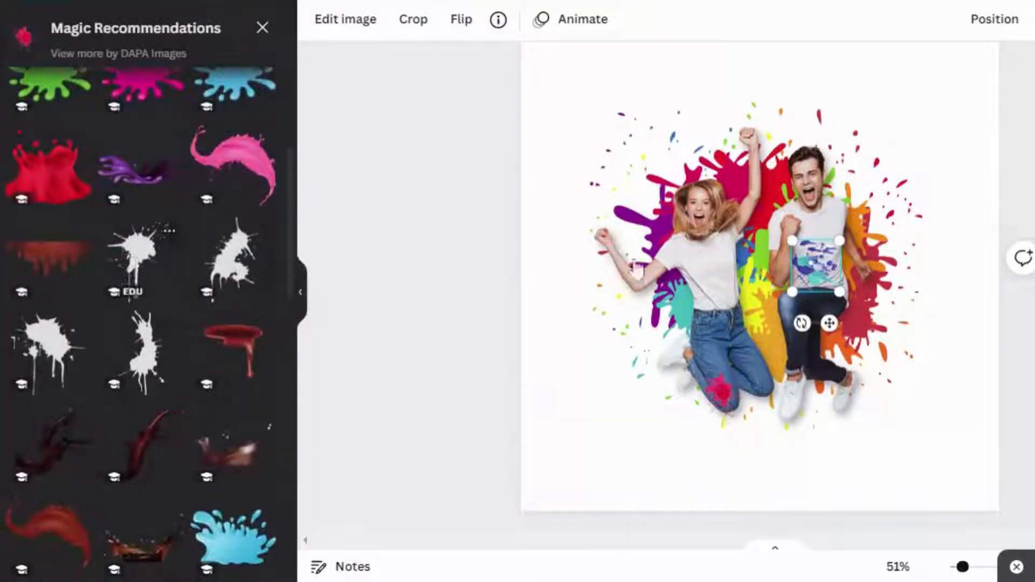
left_click(134, 266)
left_click_drag(838, 368, 712, 314)
left_click_drag(679, 271, 690, 282)
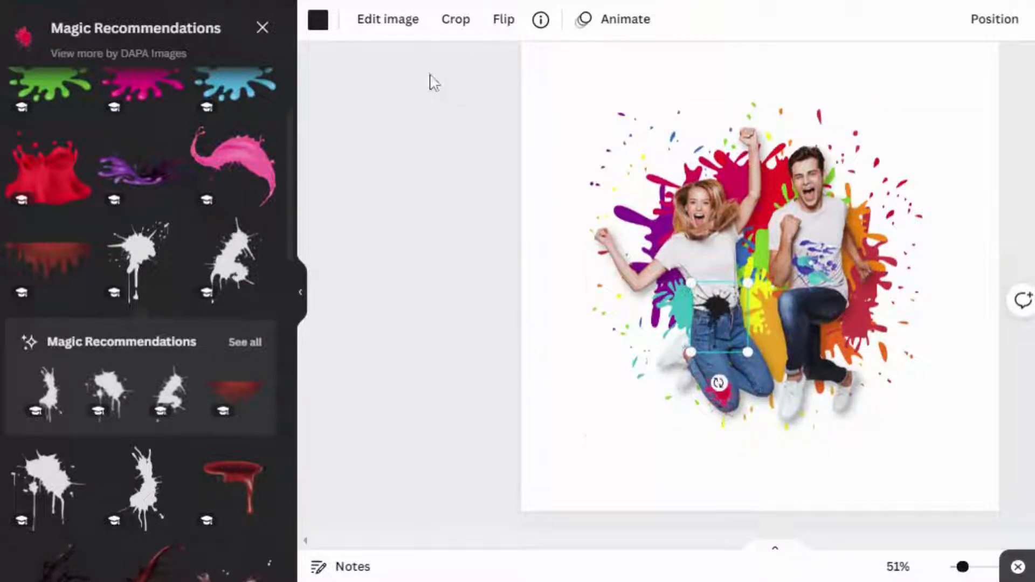
Recolor the dripping splatter with yellow sampled from the background splash and move it up onto the woman's T-shirt.
left_click(329, 24)
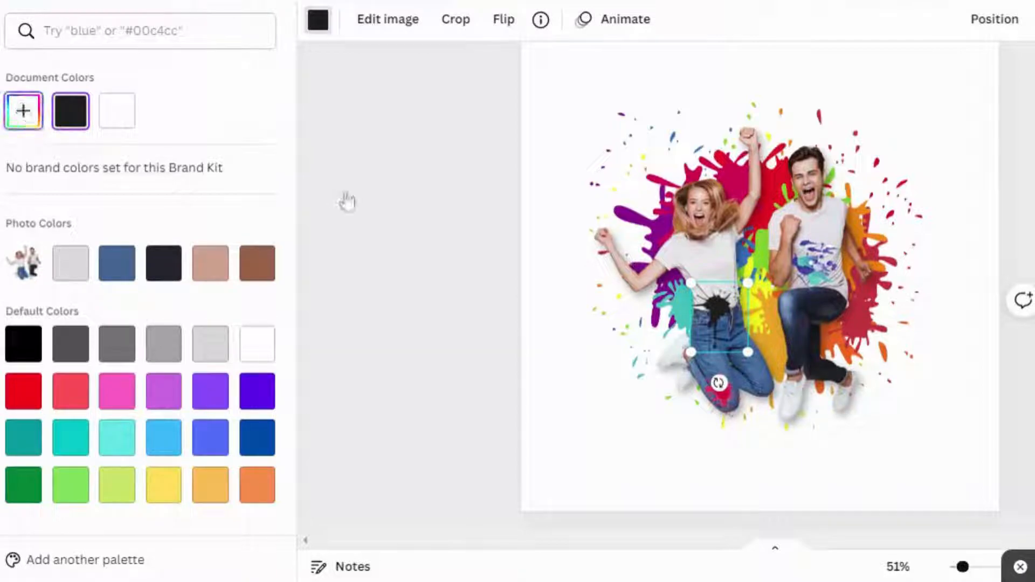
left_click(238, 291)
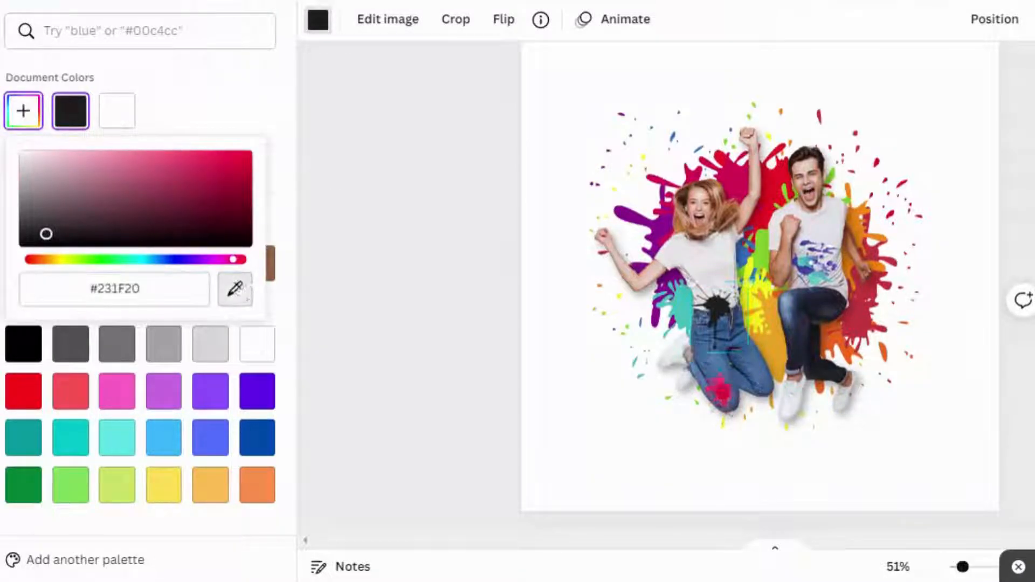
left_click(752, 323)
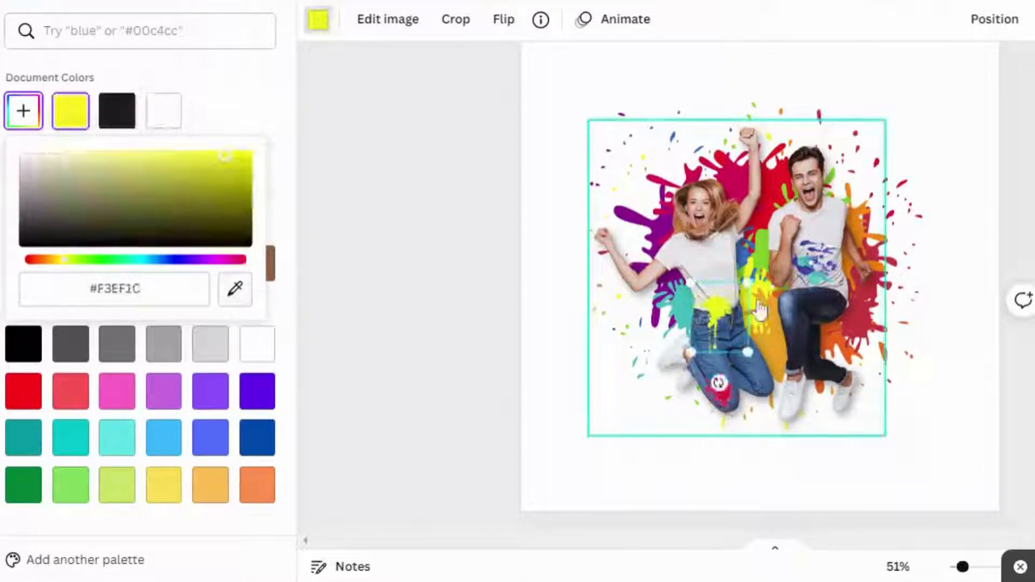
left_click_drag(722, 313, 721, 261)
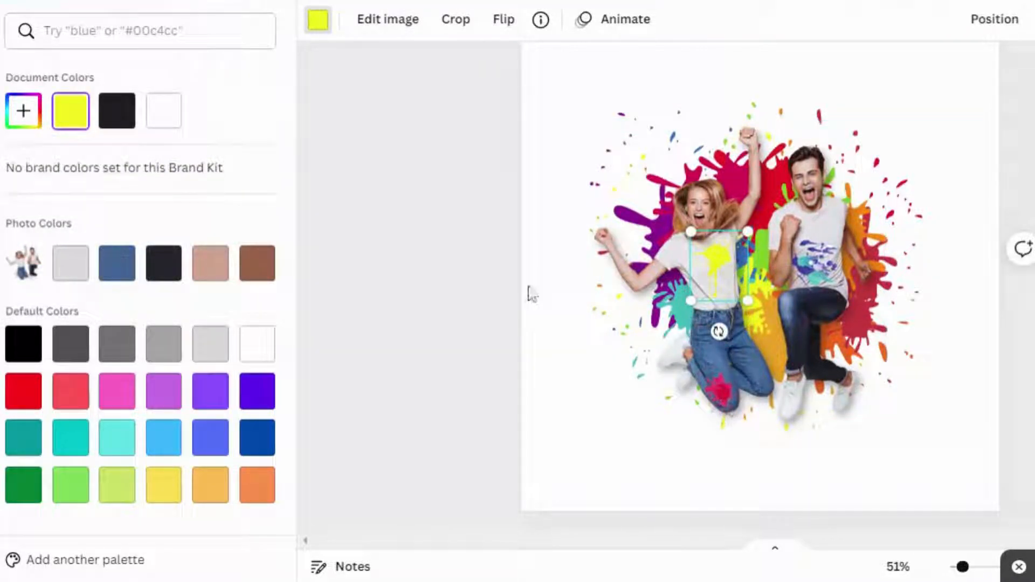
key("Escape")
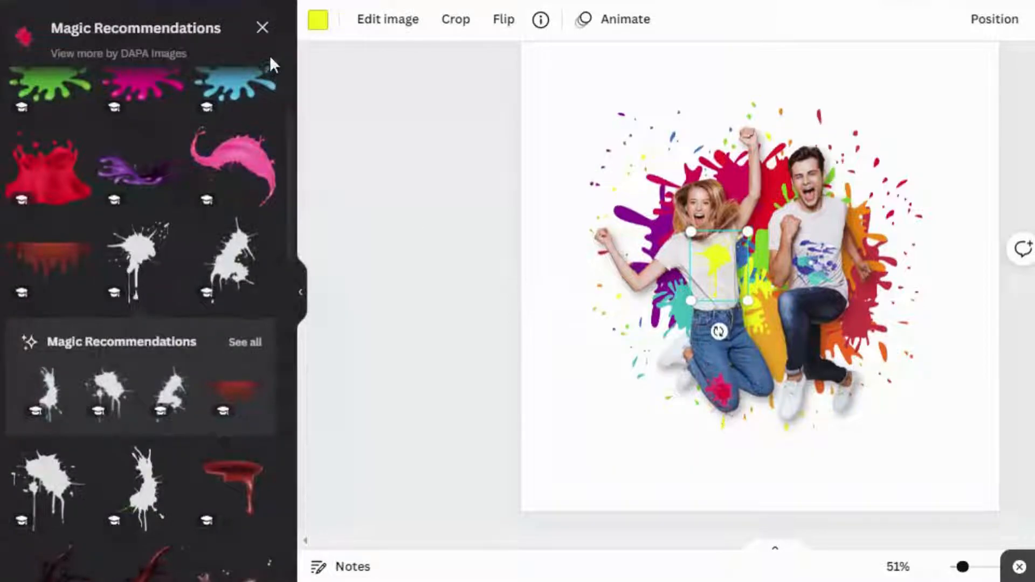
Close the Magic Recommendations list and search the elements library for "grunge pattern".
left_click(262, 27)
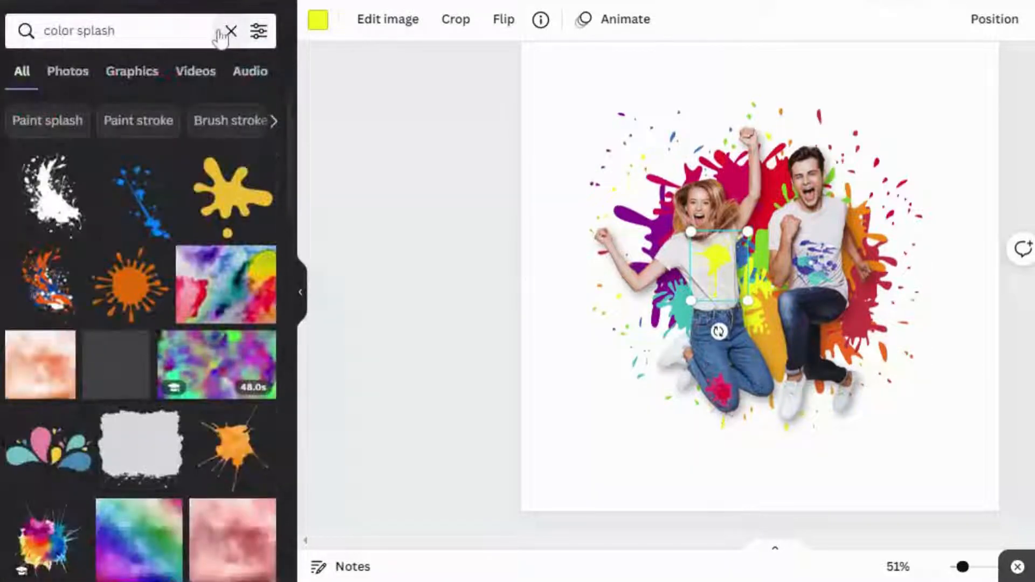
left_click(216, 33)
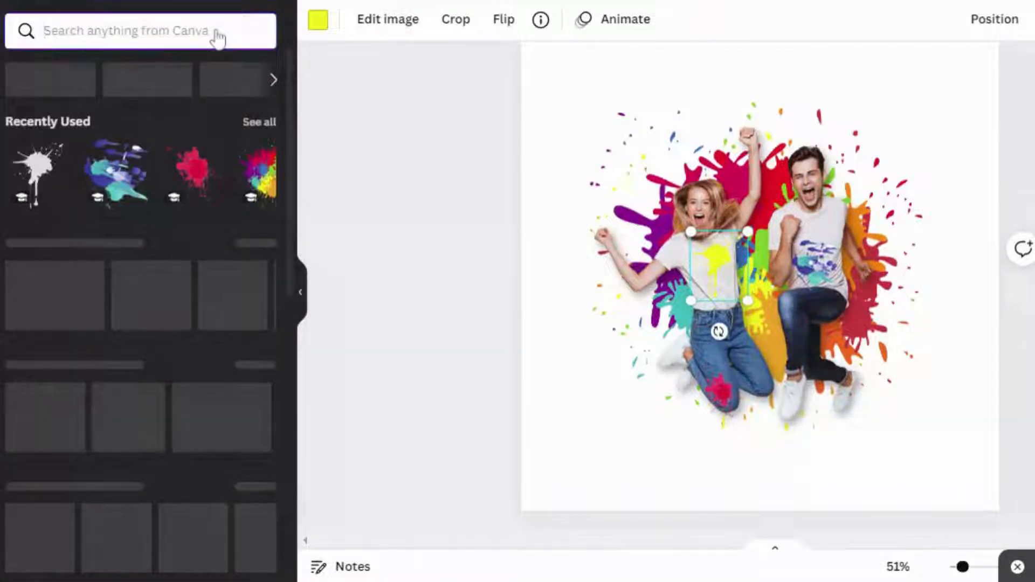
type("grunge")
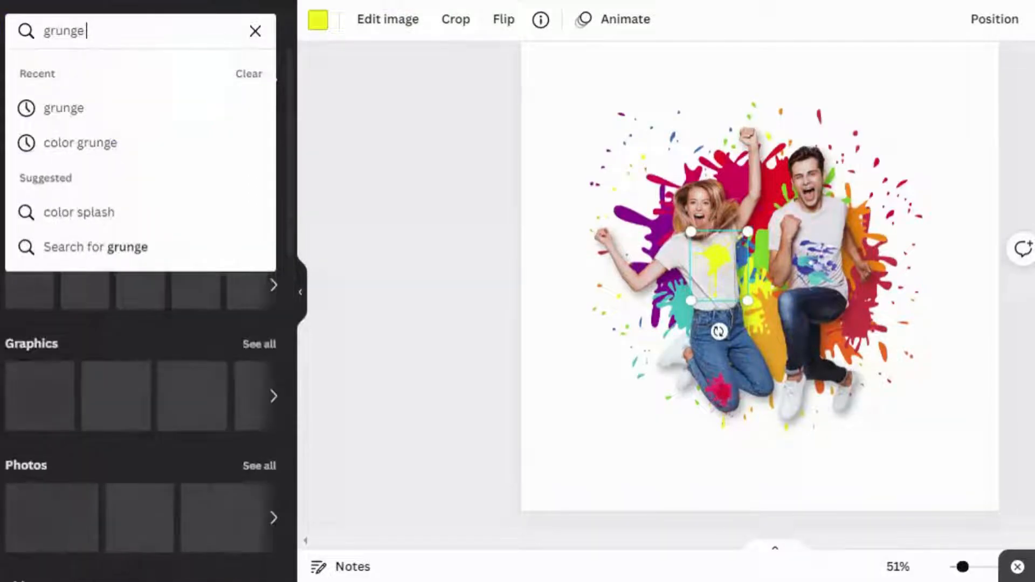
type(" pattern")
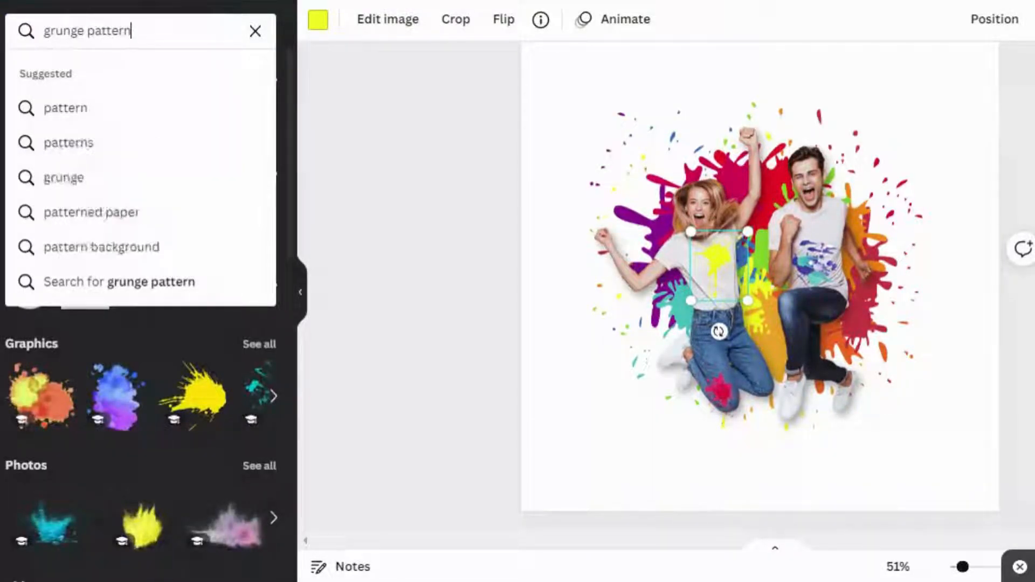
key("Return")
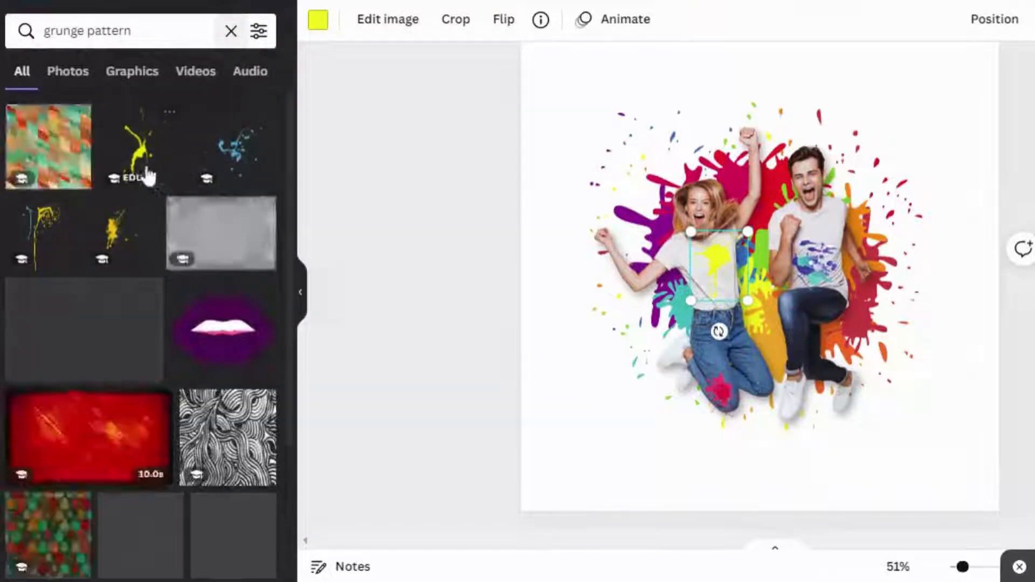
Add the yellow paint splatter from the grunge pattern results and shrink it onto the front of the man's T-shirt.
left_click(242, 179)
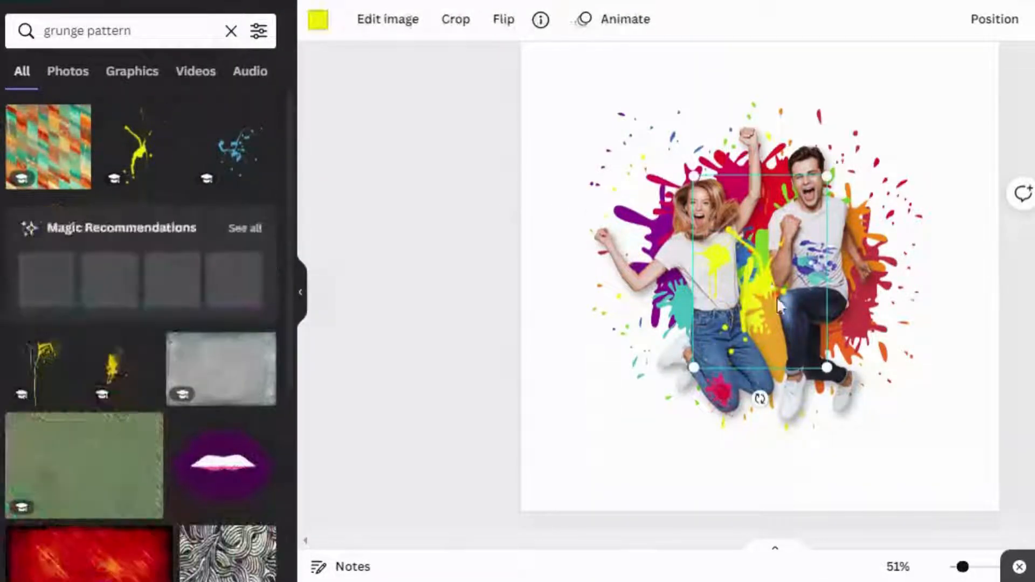
left_click_drag(822, 364, 787, 312)
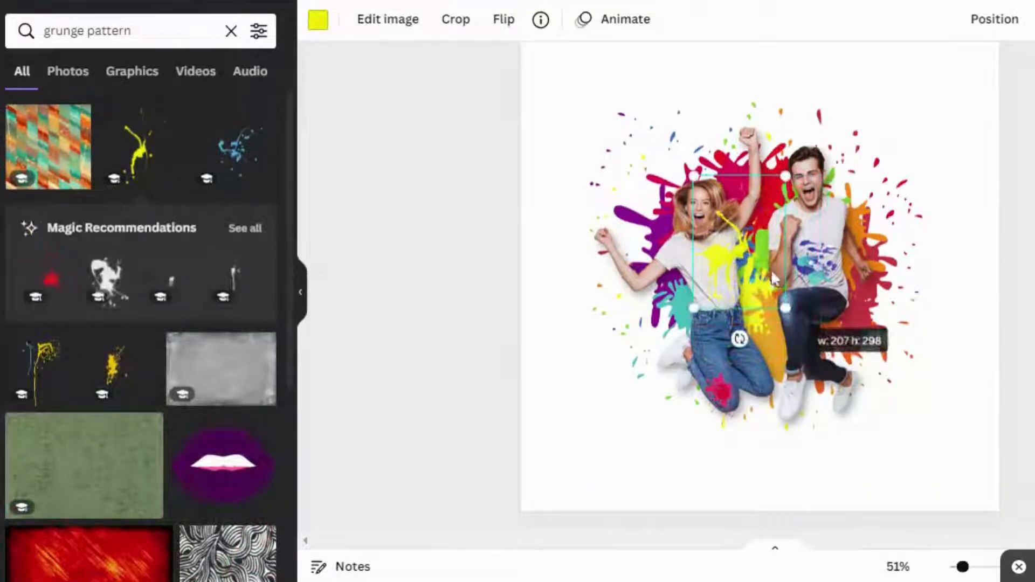
left_click_drag(755, 253, 845, 261)
left_click_drag(876, 317, 840, 299)
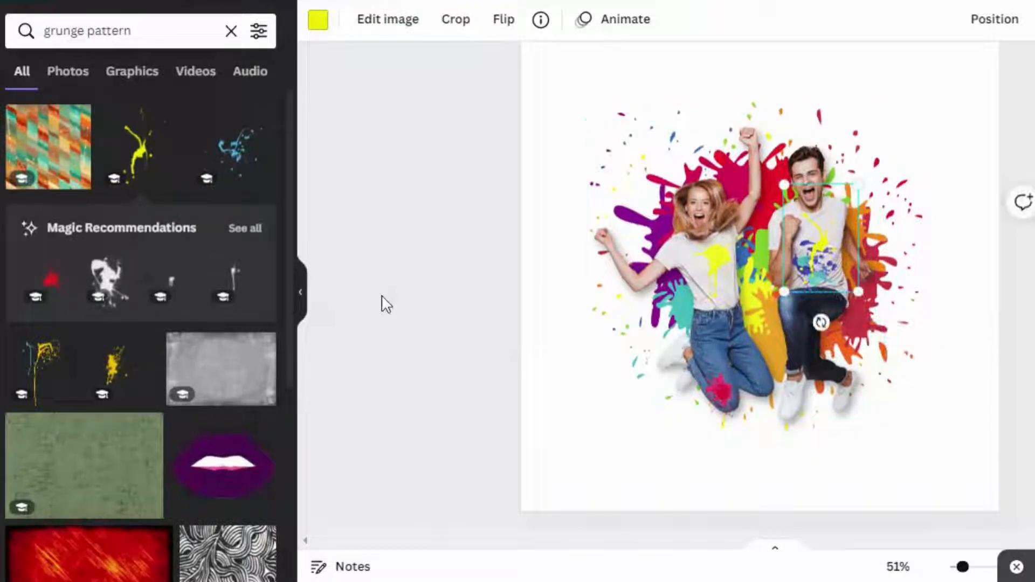
Limit the grunge pattern results to graphics, add a blue paint splatter to the design, and view its element information.
left_click_drag(288, 228, 290, 413)
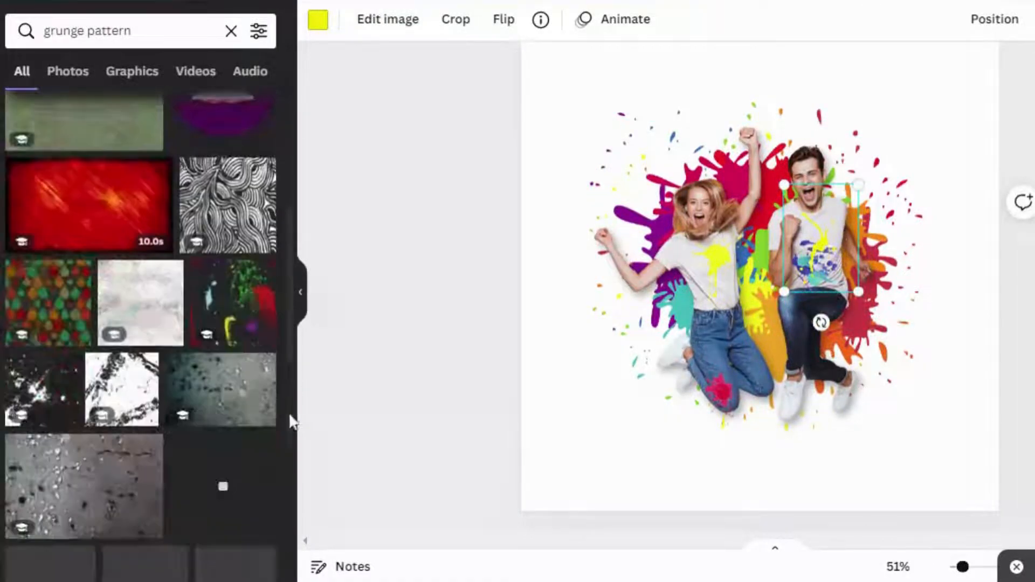
scroll(292, 418, "down", 3)
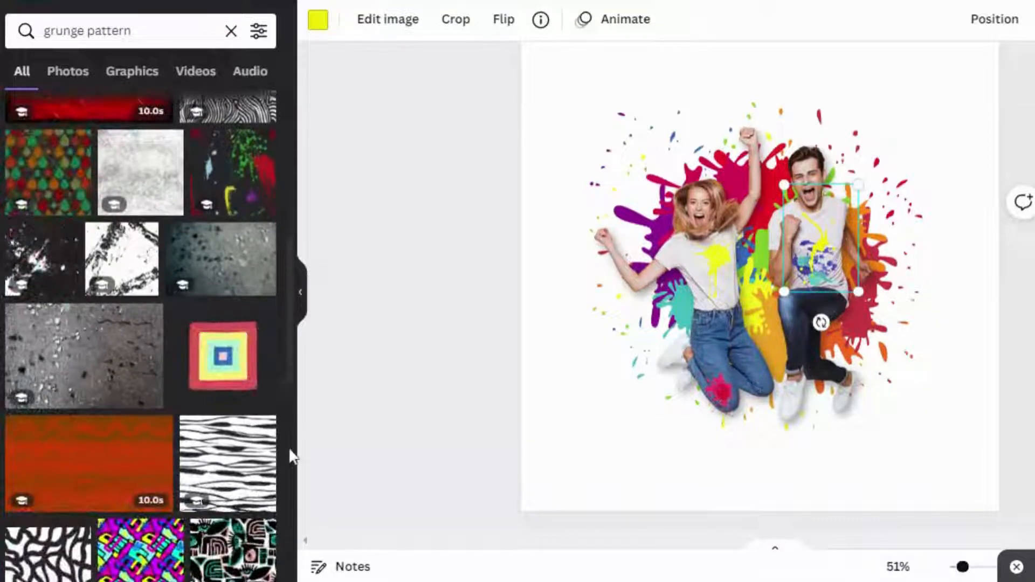
left_click(135, 80)
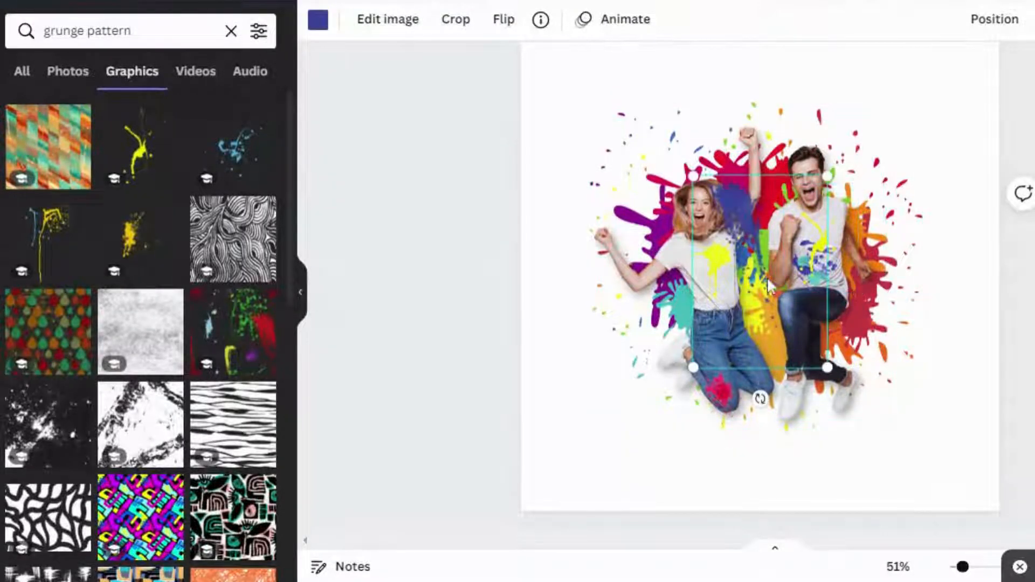
left_click(542, 22)
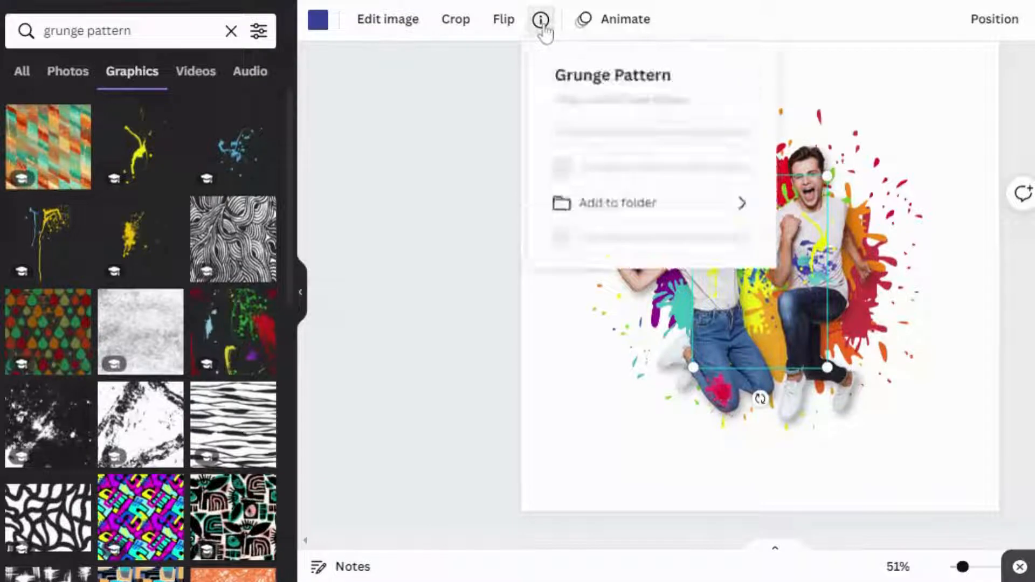
left_click(493, 176)
Shrink the blue splatter over the woman's hair and make it slightly transparent.
left_click_drag(805, 251, 750, 271)
left_click_drag(772, 386, 745, 261)
left_click_drag(721, 215, 692, 179)
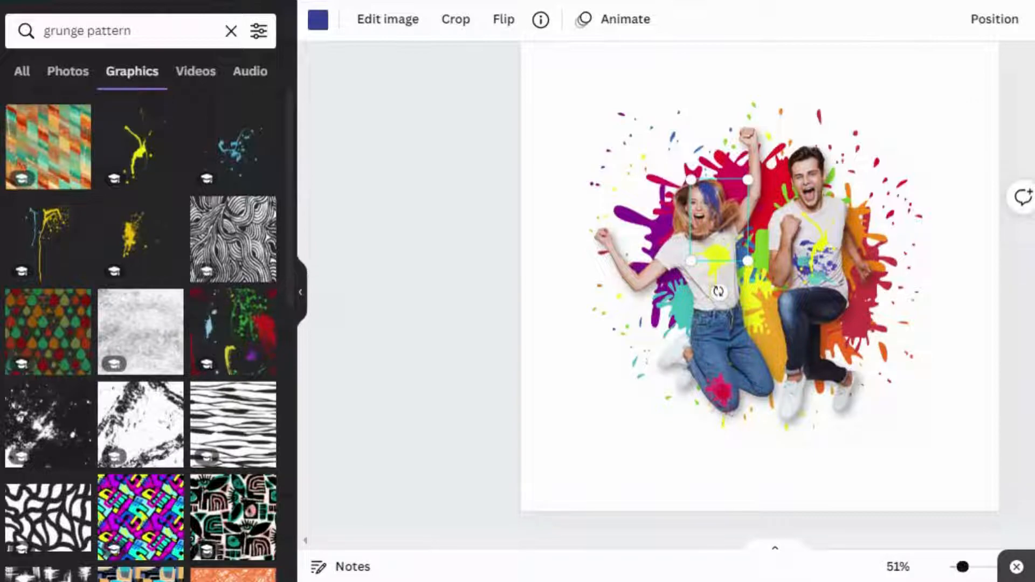
left_click(1034, 19)
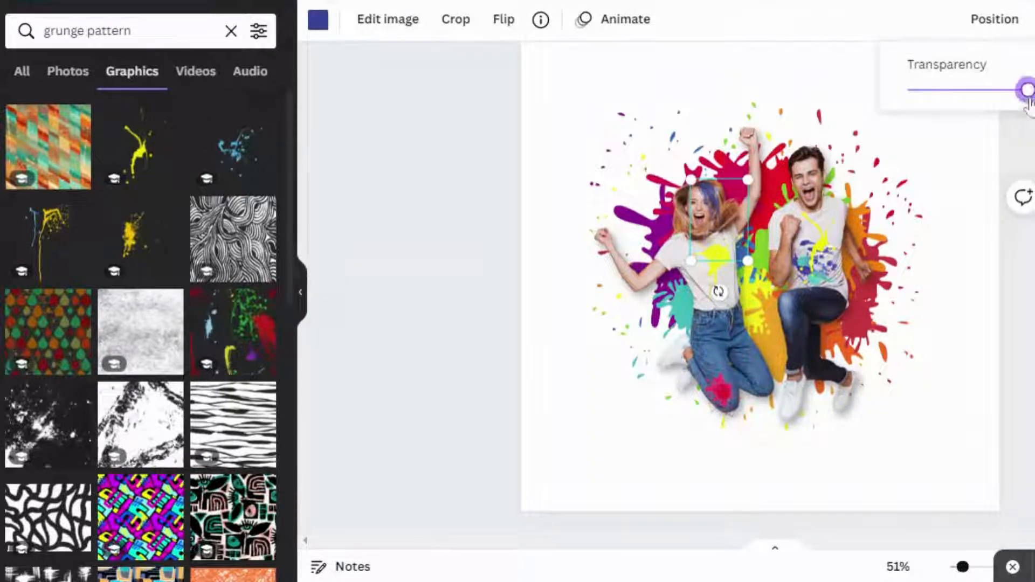
Add another blue splatter, shrink and rotate it onto the man's face, and duplicate it there.
left_click(813, 274)
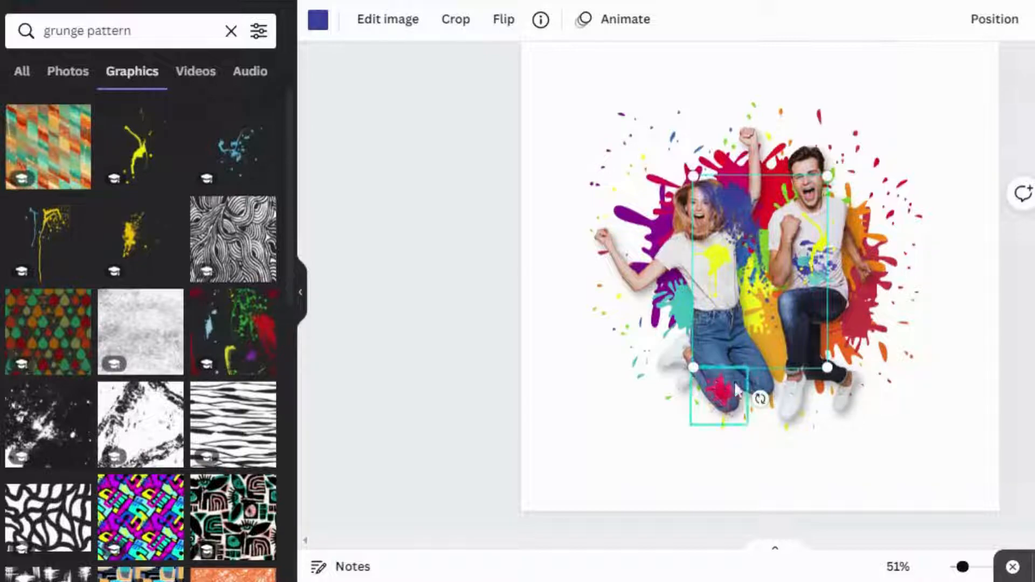
left_click_drag(760, 399, 718, 392)
left_click_drag(793, 375, 797, 224)
key("ctrl+d")
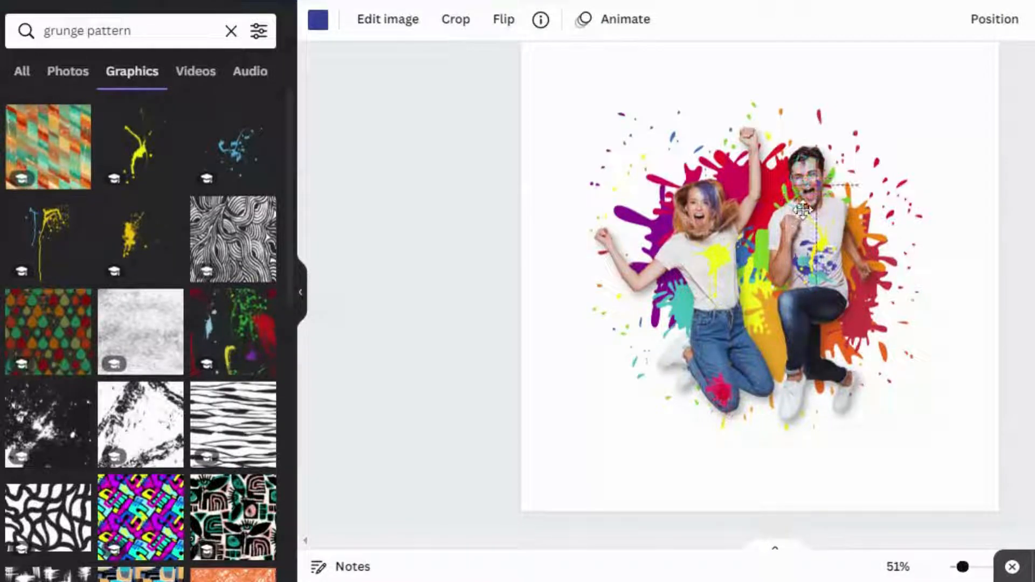
left_click_drag(803, 215, 802, 217)
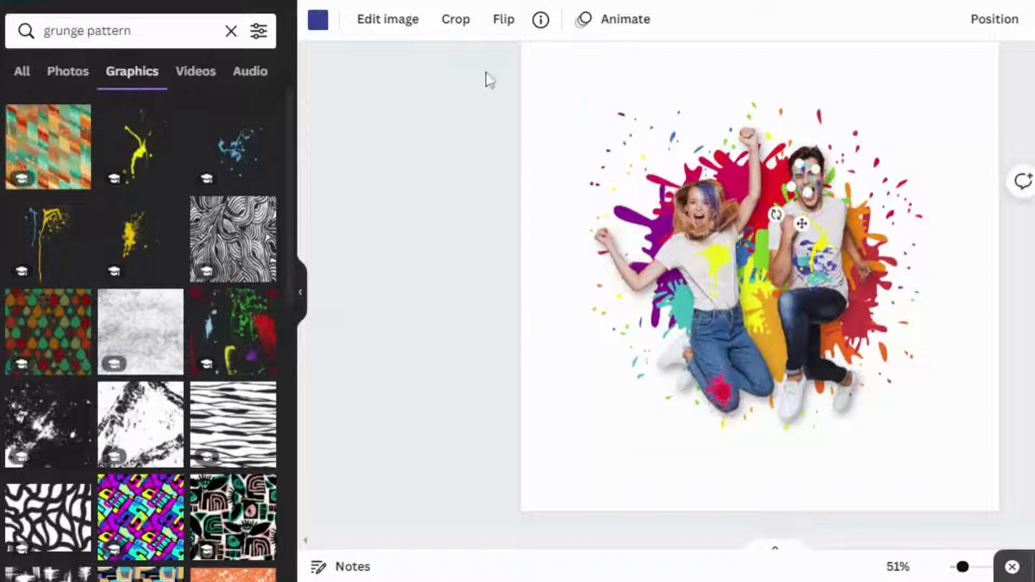
Recolor the duplicated face splatter red, then rotate and enlarge it across the man's forehead.
left_click(319, 21)
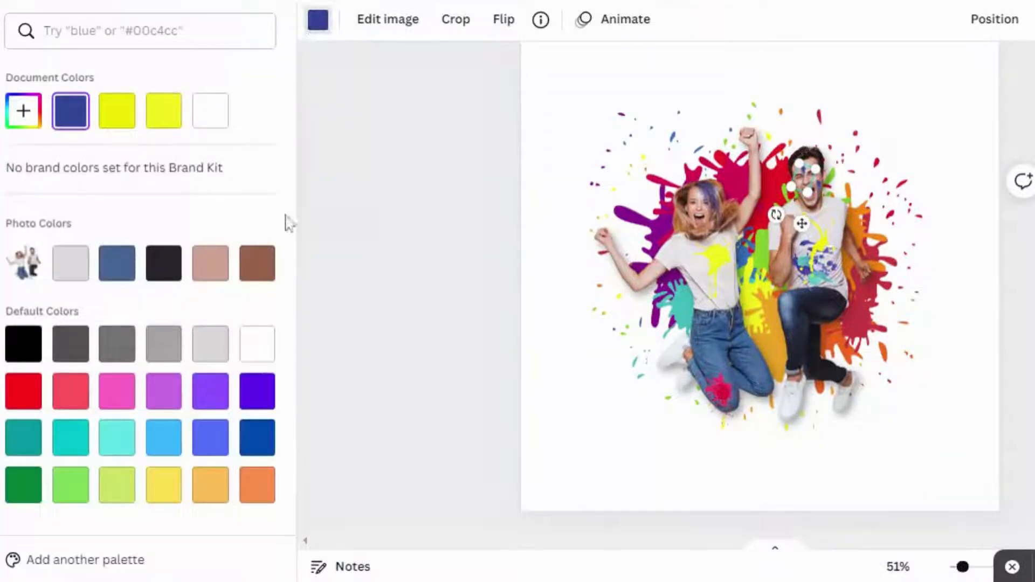
left_click(247, 277)
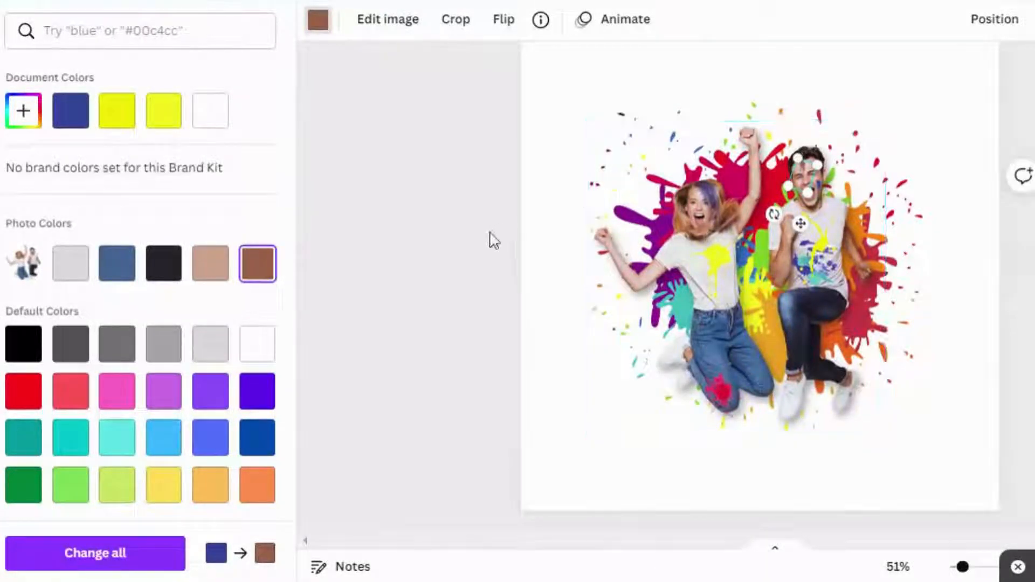
left_click_drag(774, 214, 859, 166)
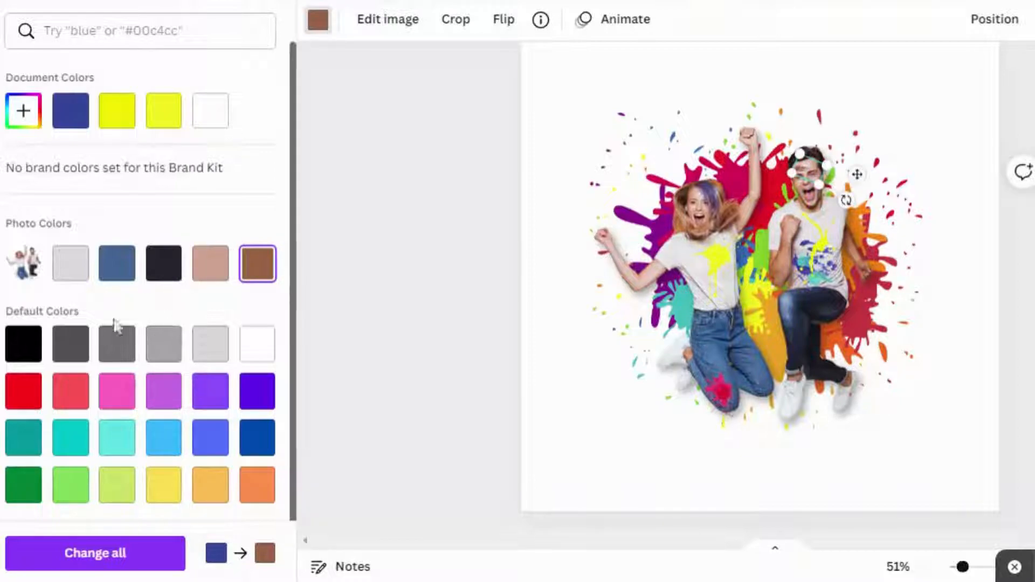
left_click(22, 399)
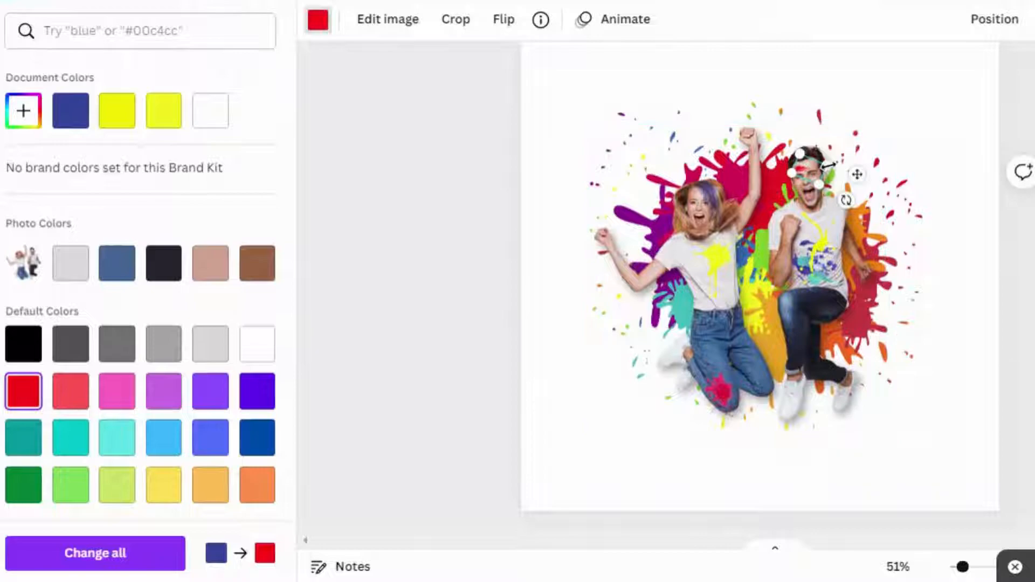
left_click_drag(825, 166, 845, 168)
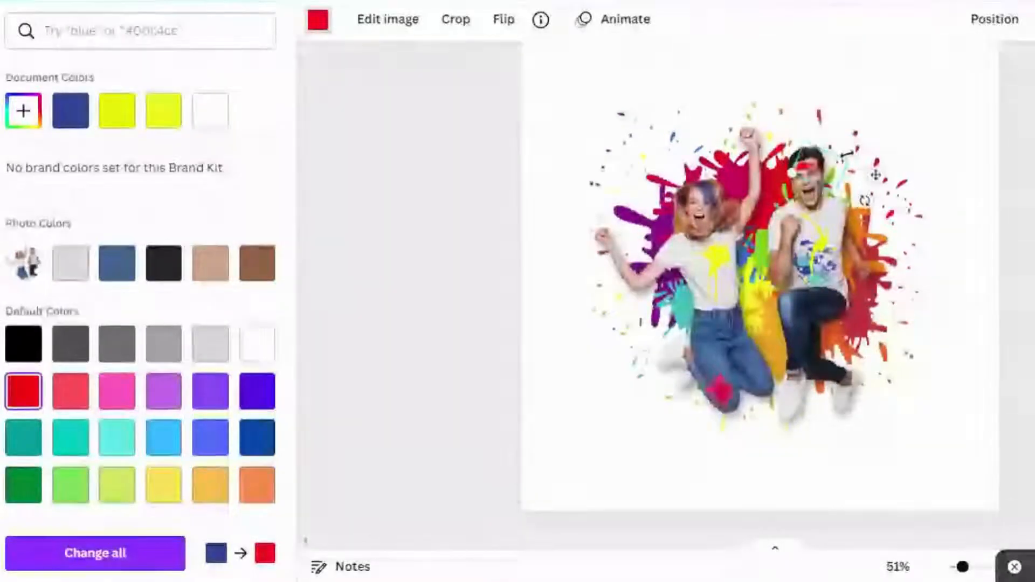
Add a light blue paint splatter from the grunge pattern graphics and shrink it over the woman's sleeve.
left_click(634, 254)
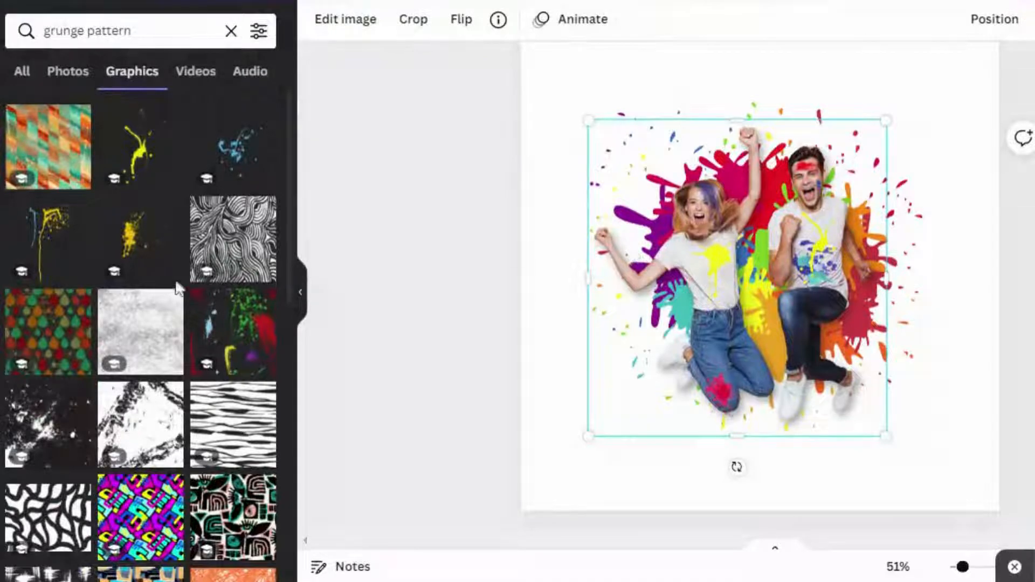
left_click_drag(847, 275, 848, 276)
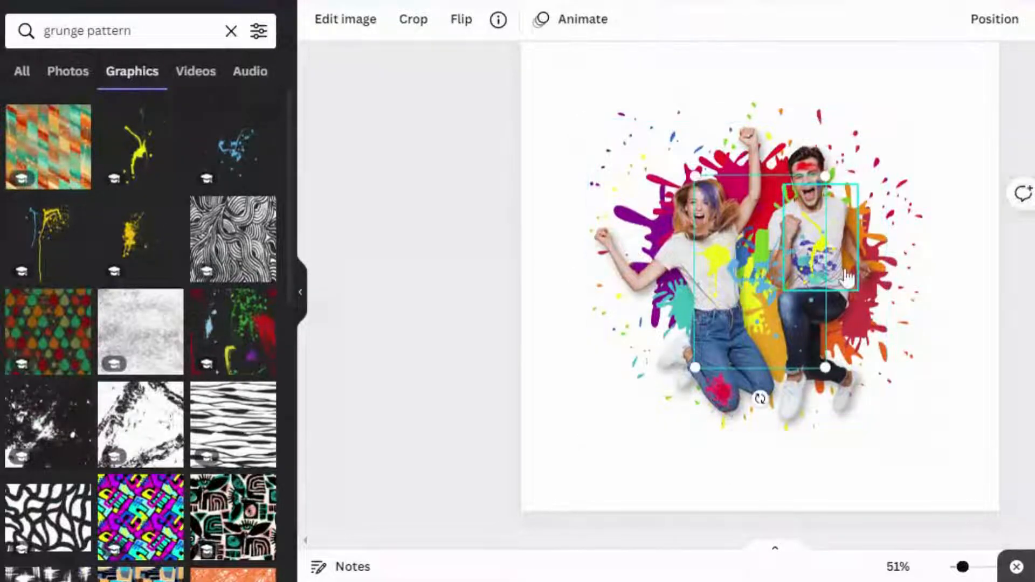
left_click_drag(816, 243, 706, 238)
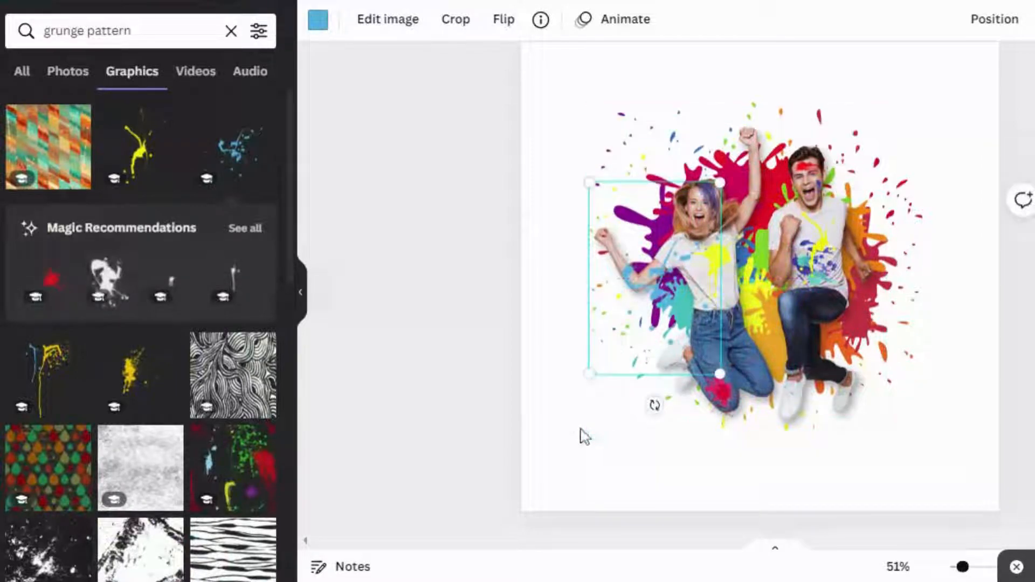
left_click_drag(582, 384, 632, 312)
left_click_drag(684, 251, 675, 256)
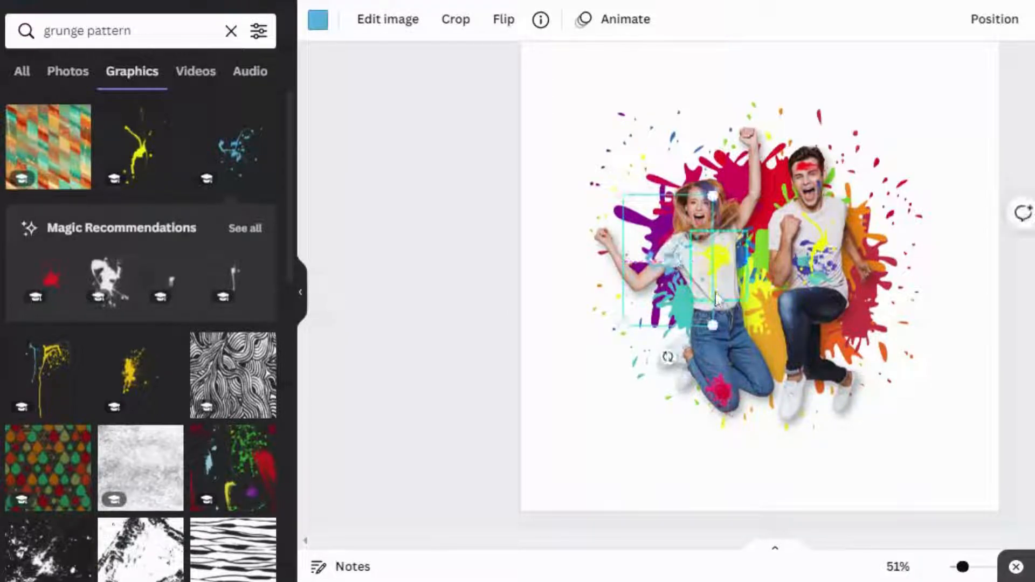
Shrink the light blue splatter further to fit the woman's sleeve and rotate it counterclockwise along her arm.
left_click_drag(712, 195, 689, 219)
left_click_drag(672, 257, 681, 250)
left_click_drag(700, 317, 688, 301)
left_click_drag(663, 260, 666, 260)
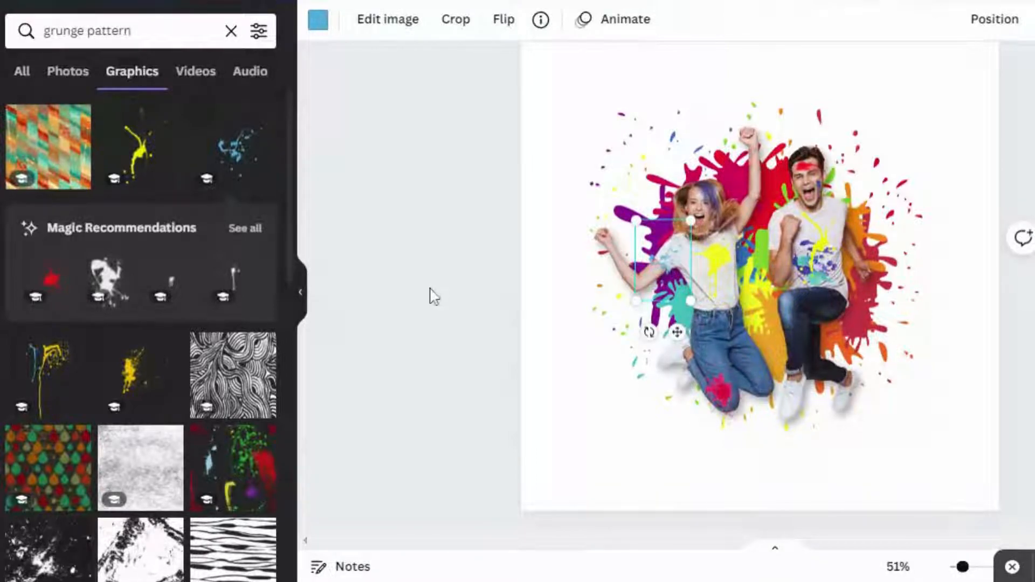
left_click(434, 296)
left_click(657, 273)
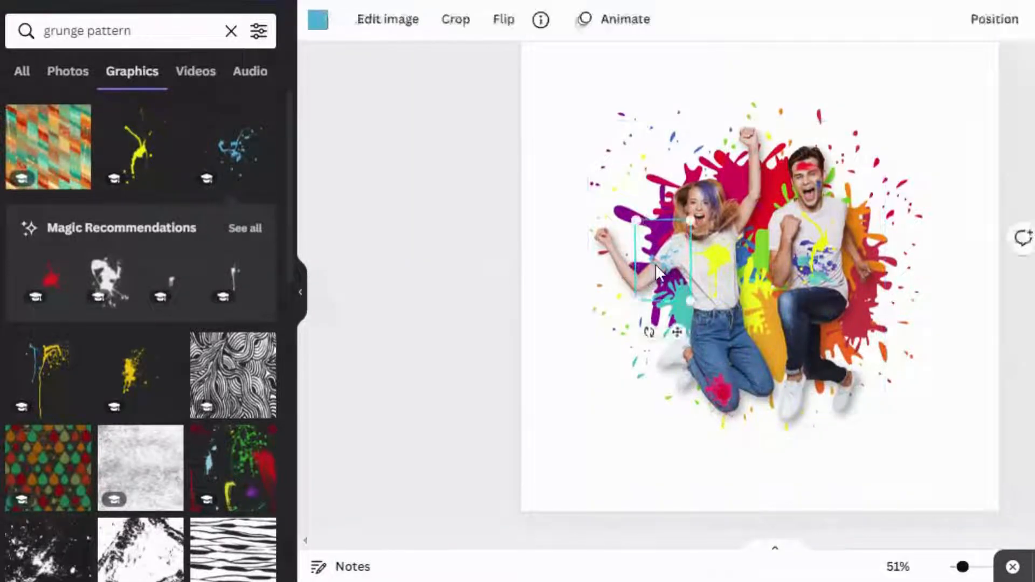
left_click_drag(650, 331, 696, 337)
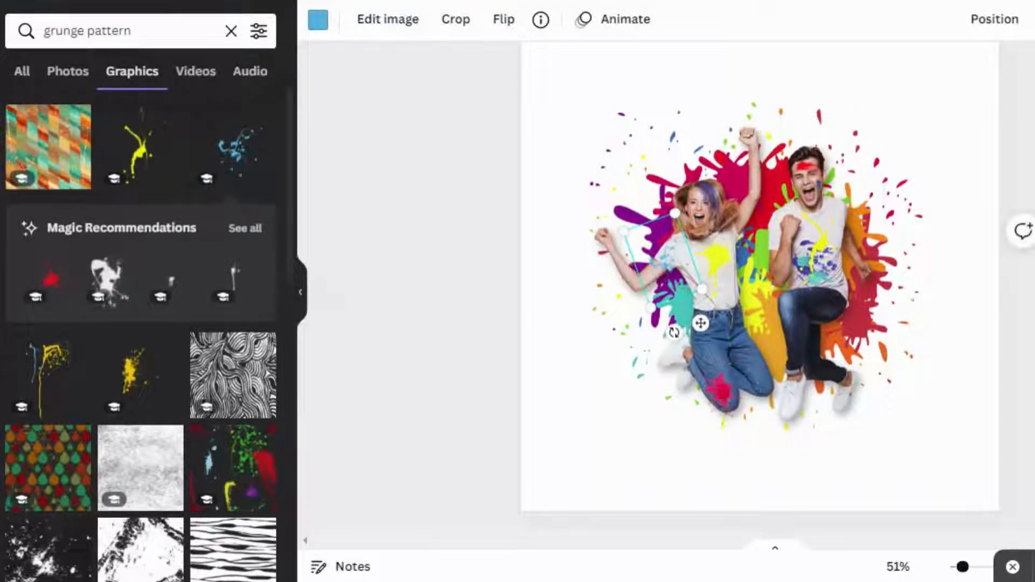
Add a heading text to the page and filter the font choices by the Retro style.
left_click(1, 216)
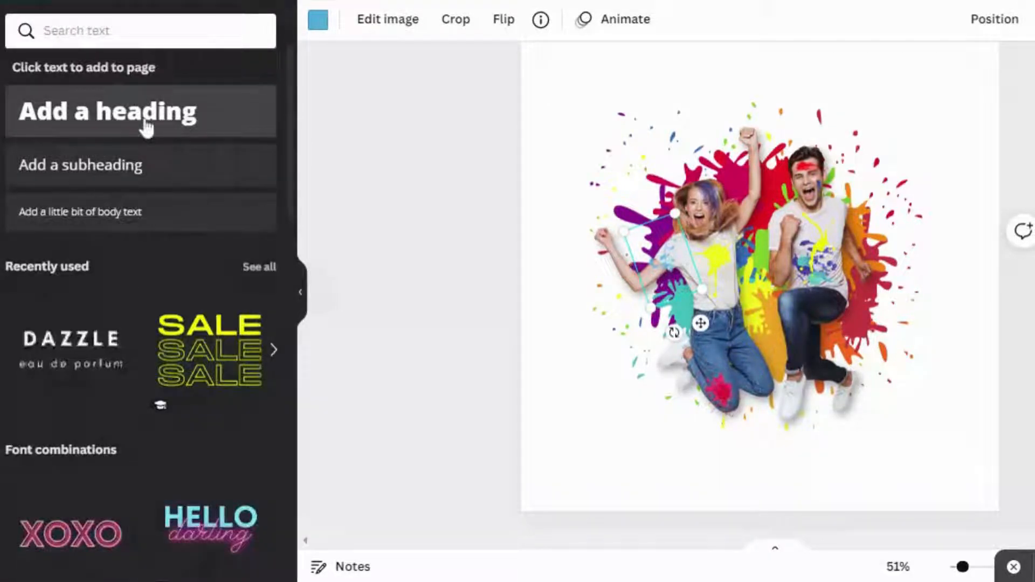
left_click(147, 129)
left_click(357, 28)
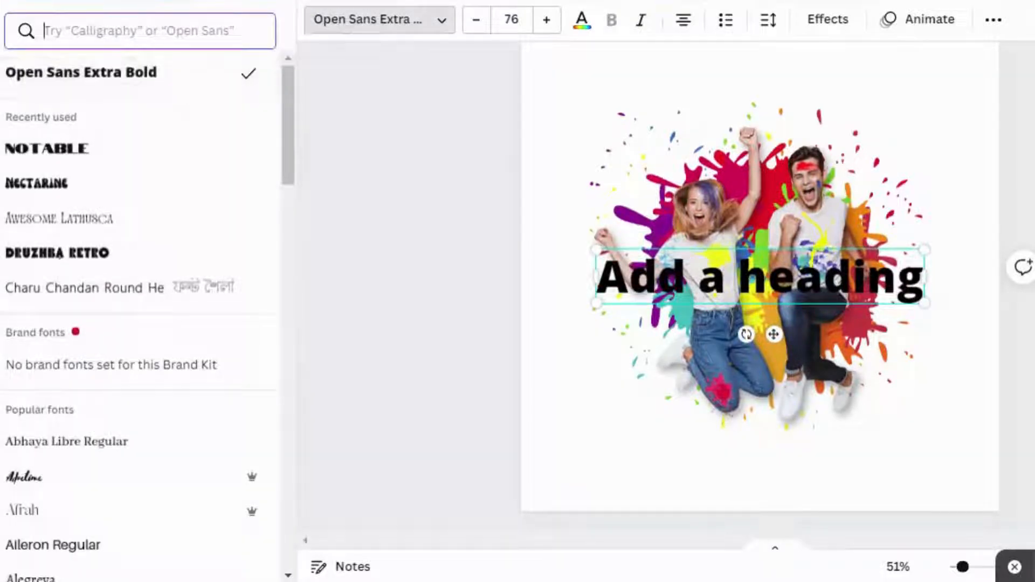
left_click(125, 31)
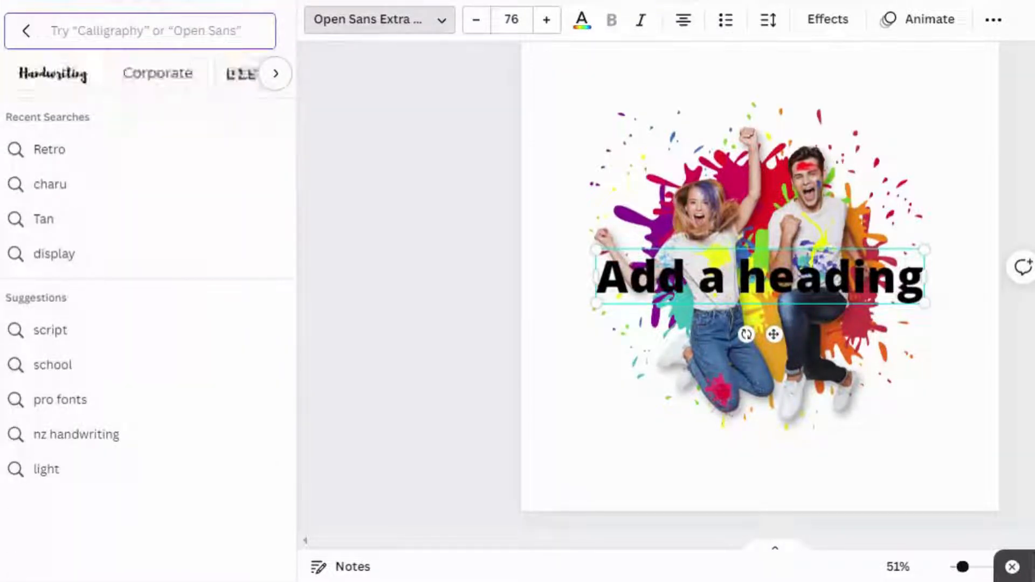
left_click(285, 87)
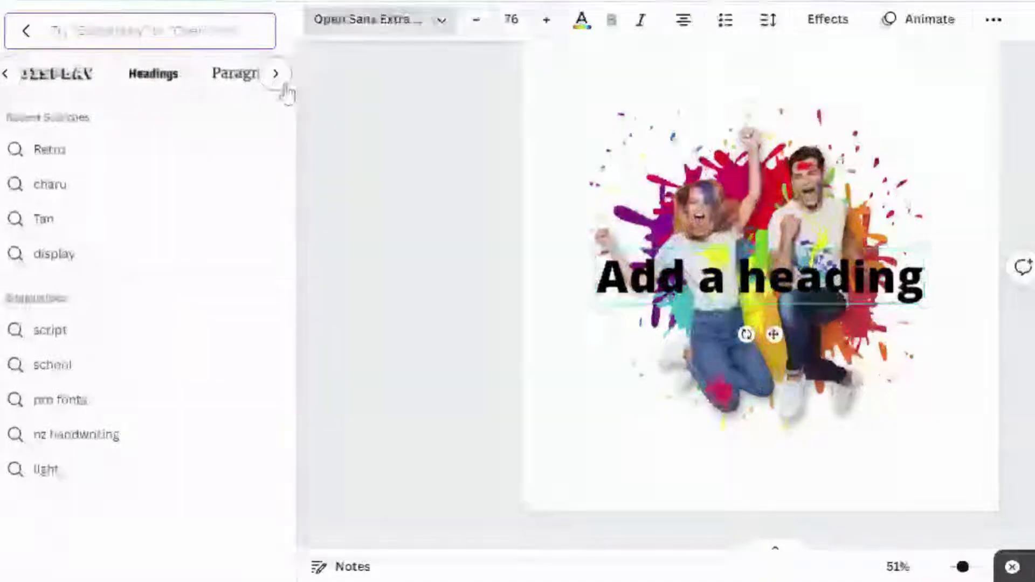
left_click(285, 87)
left_click(285, 87)
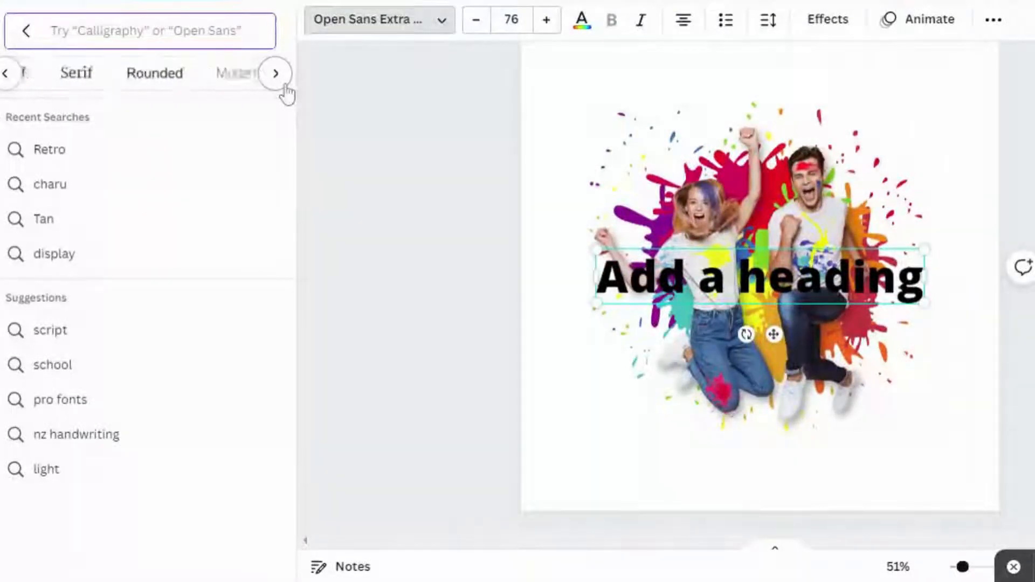
left_click(284, 88)
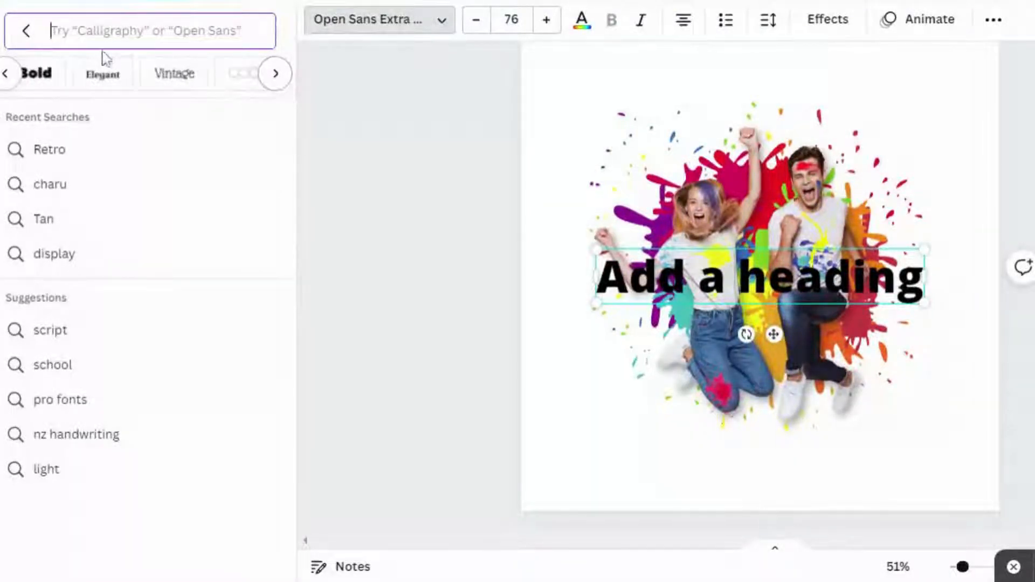
left_click(276, 76)
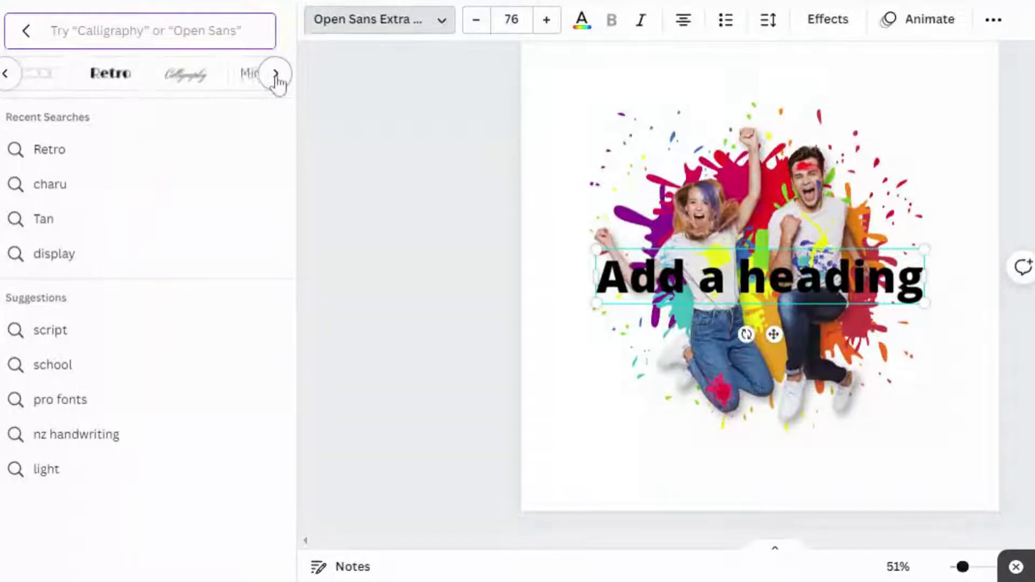
left_click(130, 77)
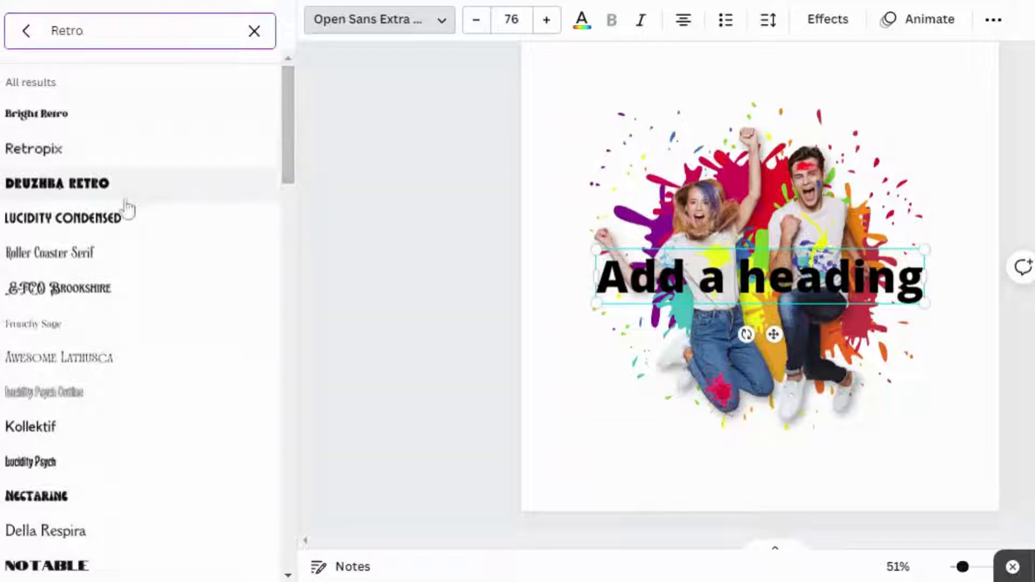
Set the heading's font to Nectarine and replace its text with "Happy".
left_click(44, 504)
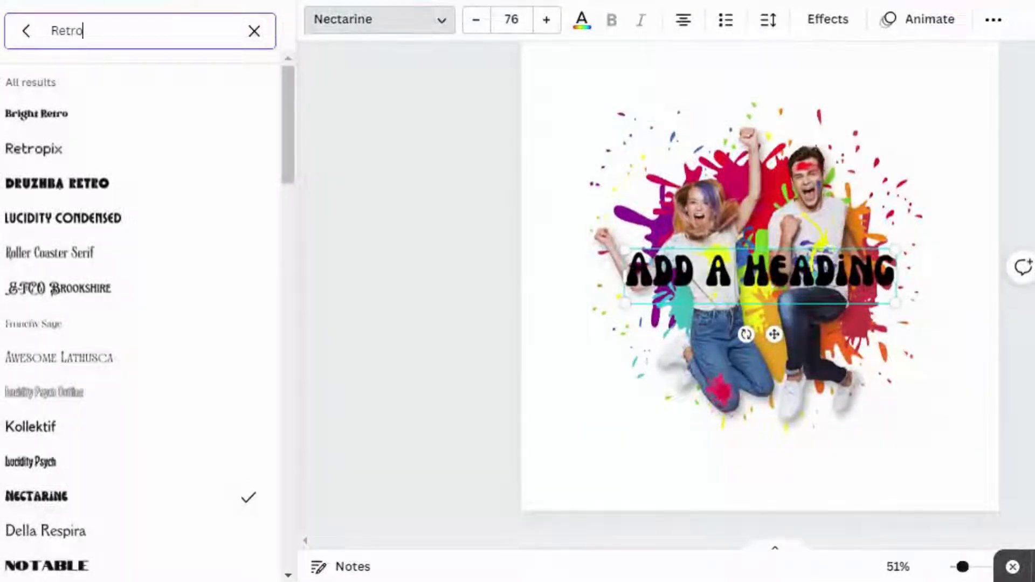
double_click(748, 280)
key("ctrl+a")
type("HAP")
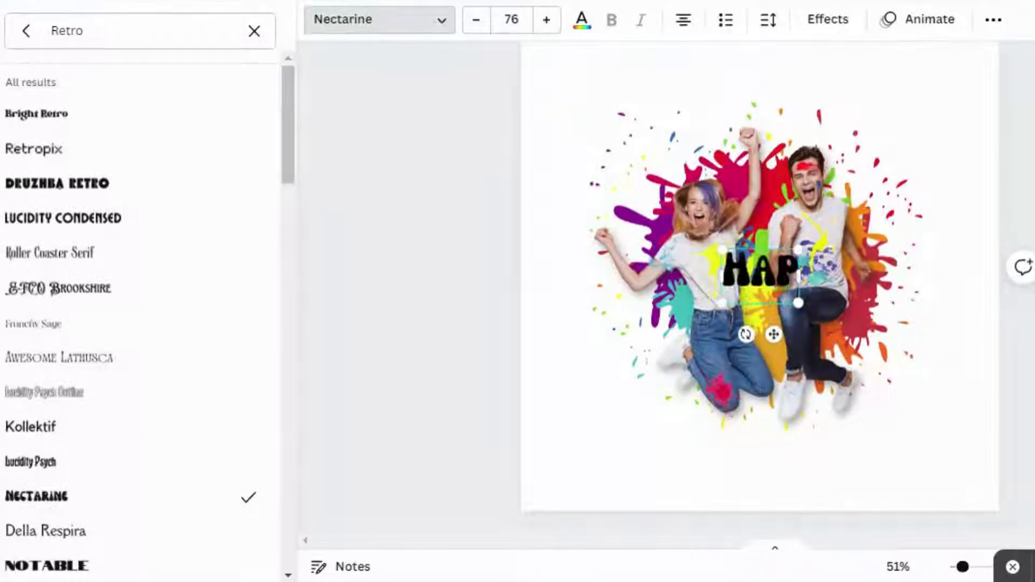
type("PY")
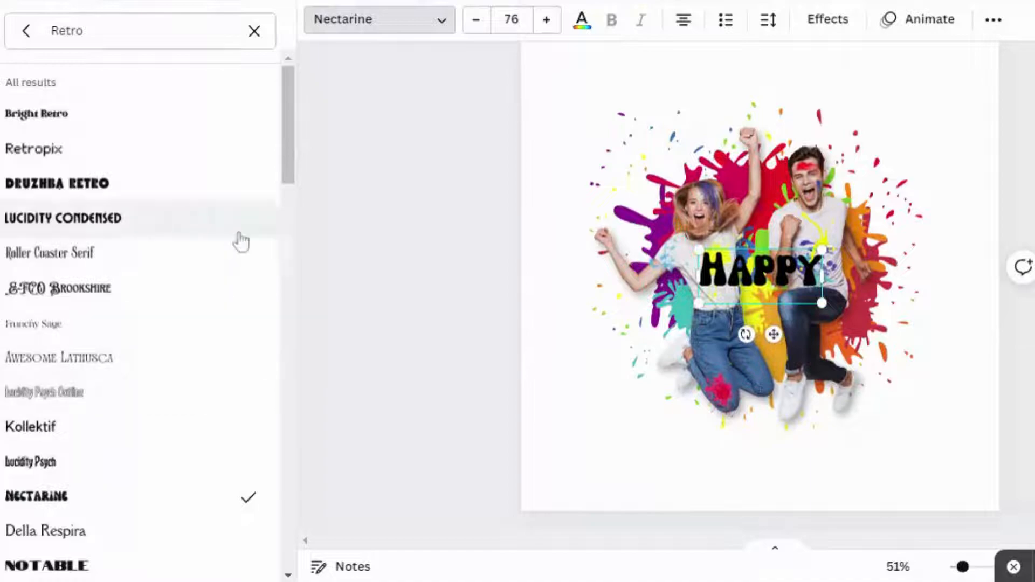
Try the Notable font on the heading, switch it to Limelight, and tilt the text slightly upward.
left_click_drag(289, 150, 290, 211)
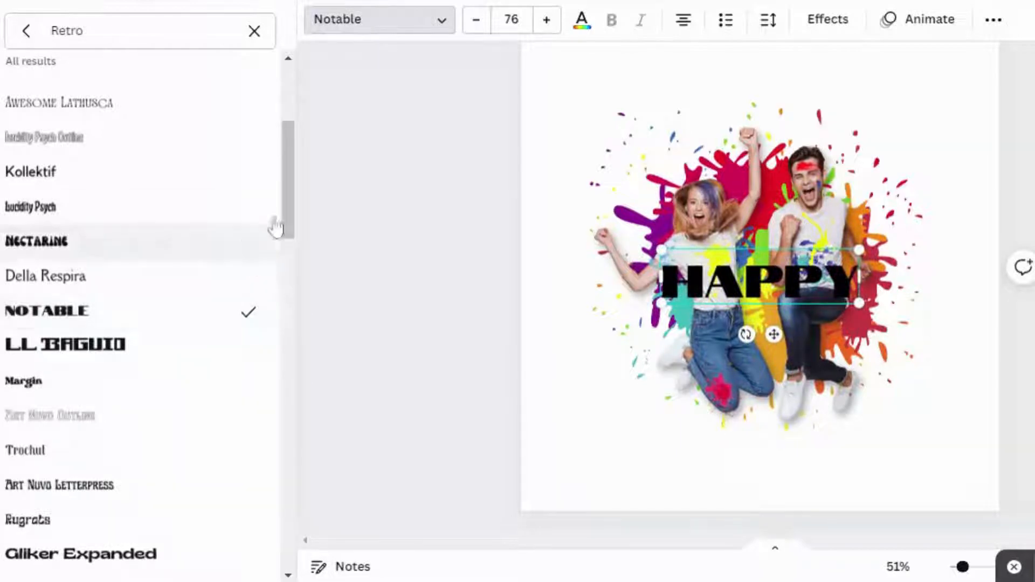
left_click_drag(289, 216, 286, 326)
scroll(287, 355, "down", 3)
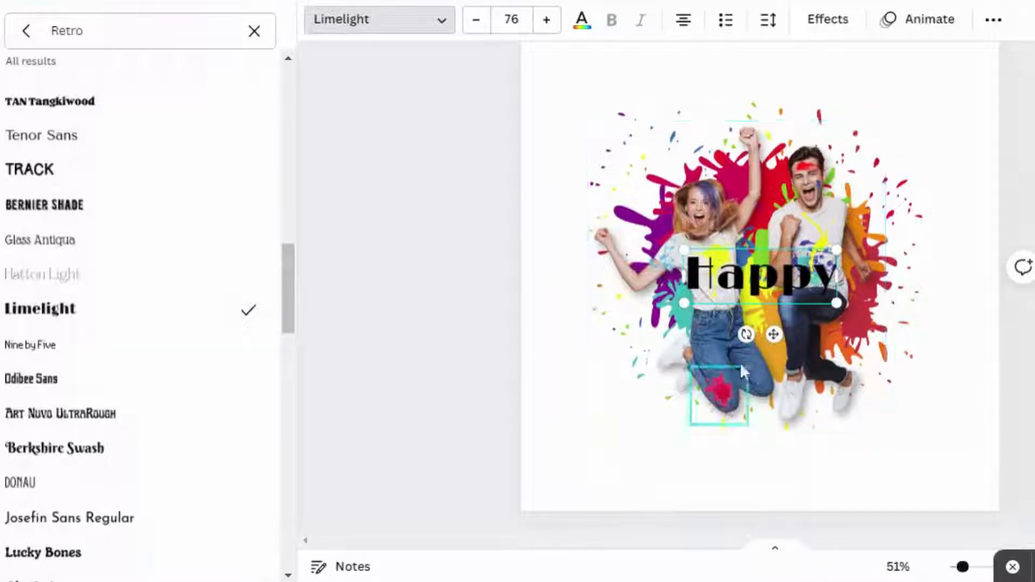
mouse_move(745, 335)
left_mouse_down()
mouse_move(697, 354)
mouse_move(752, 345)
left_mouse_up()
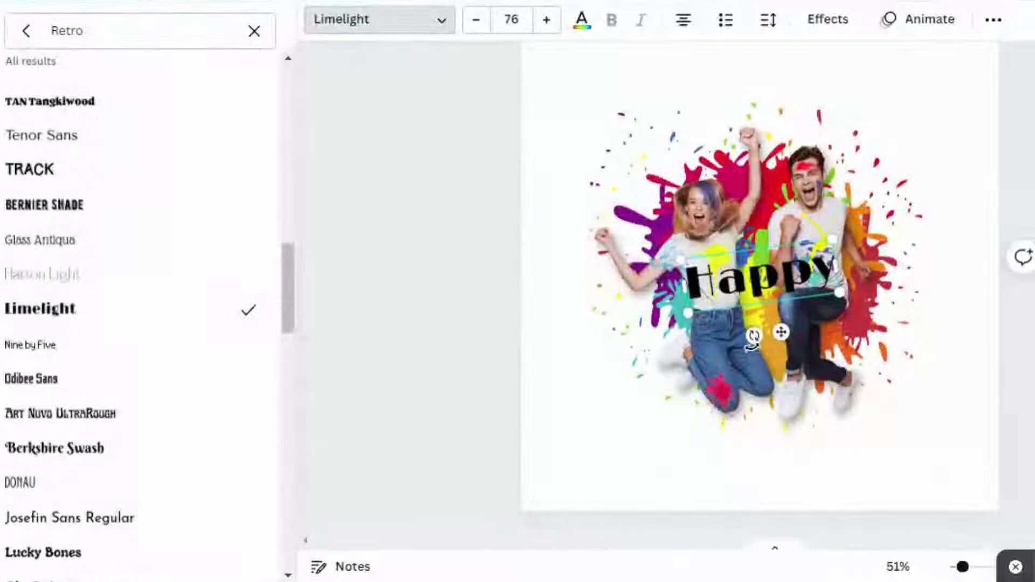
Enlarge the "Happy" heading to font size 130 and rotate it to run vertically upward.
left_click_drag(688, 313, 585, 381)
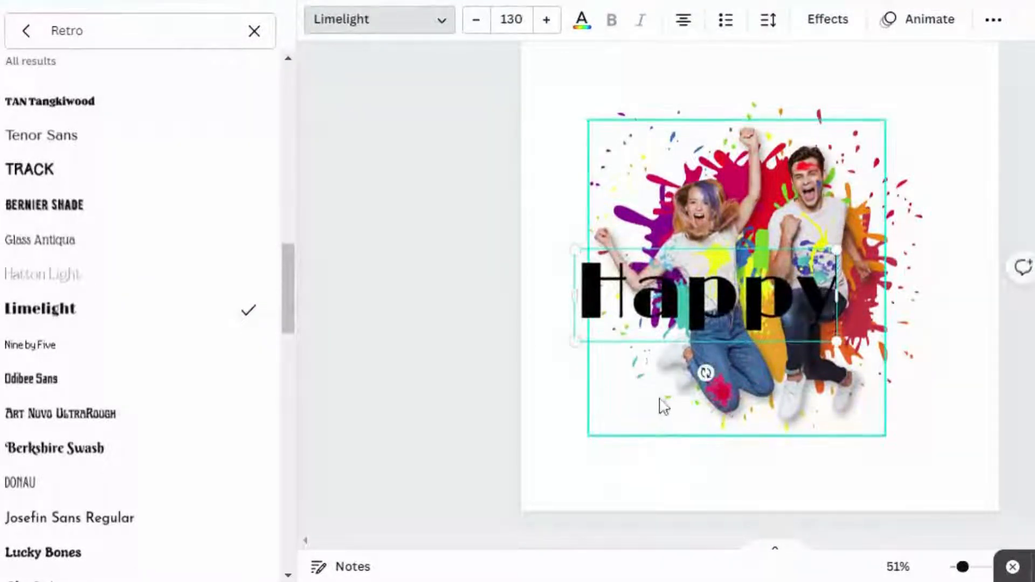
left_click_drag(706, 372, 751, 293)
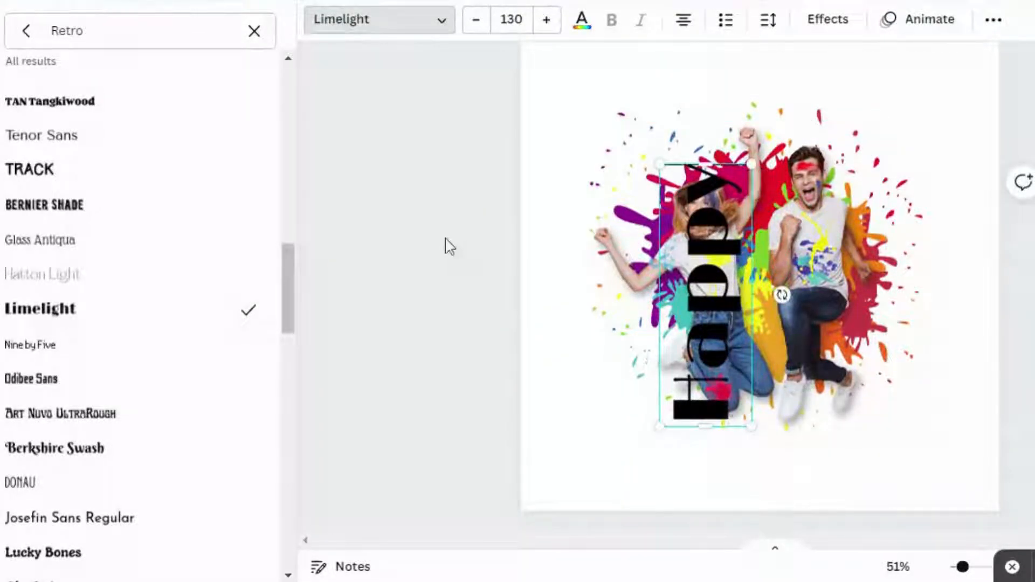
left_click(0, 213)
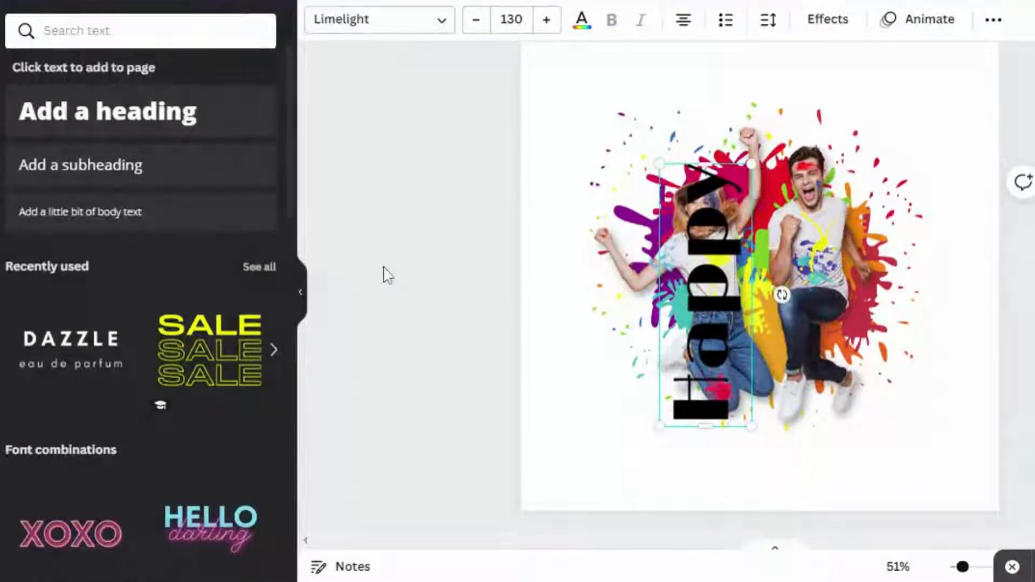
left_click(388, 275)
Place the vertical "Happy" heading beside the woman behind the splash and couple, and enlarge it to font size 141.
left_click_drag(709, 253, 612, 232)
right_click(612, 233)
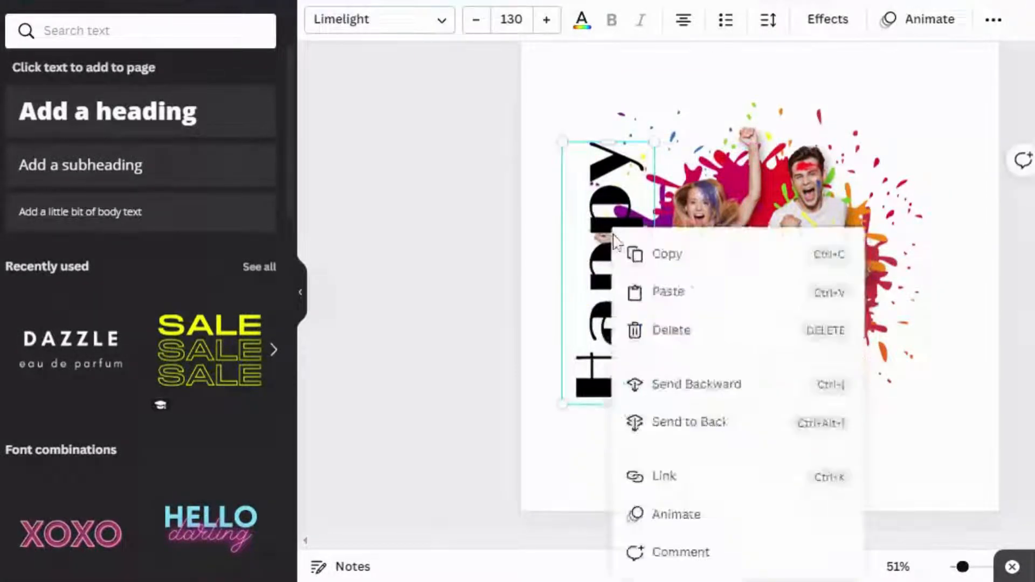
left_click(694, 423)
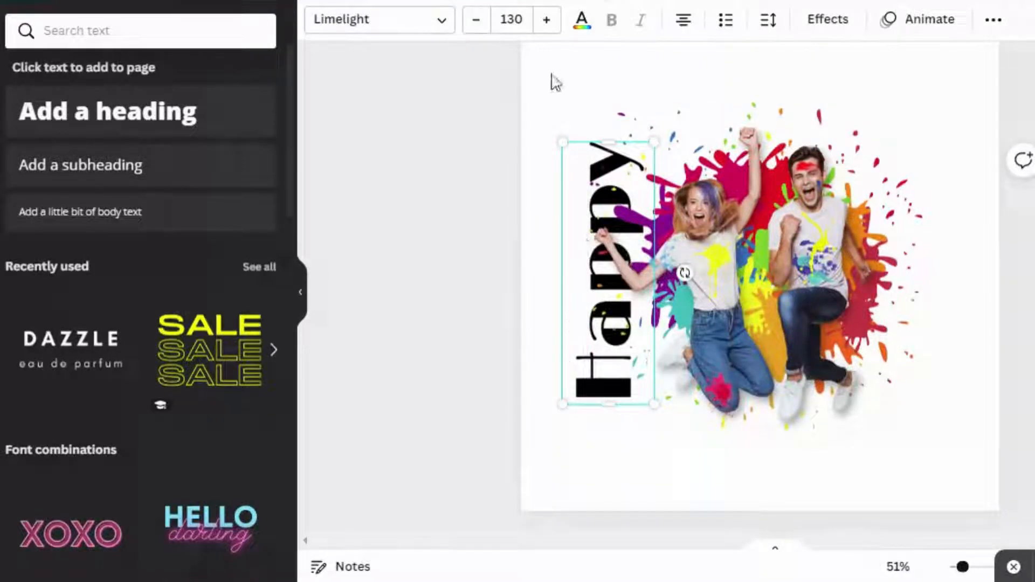
left_click_drag(546, 135, 531, 127)
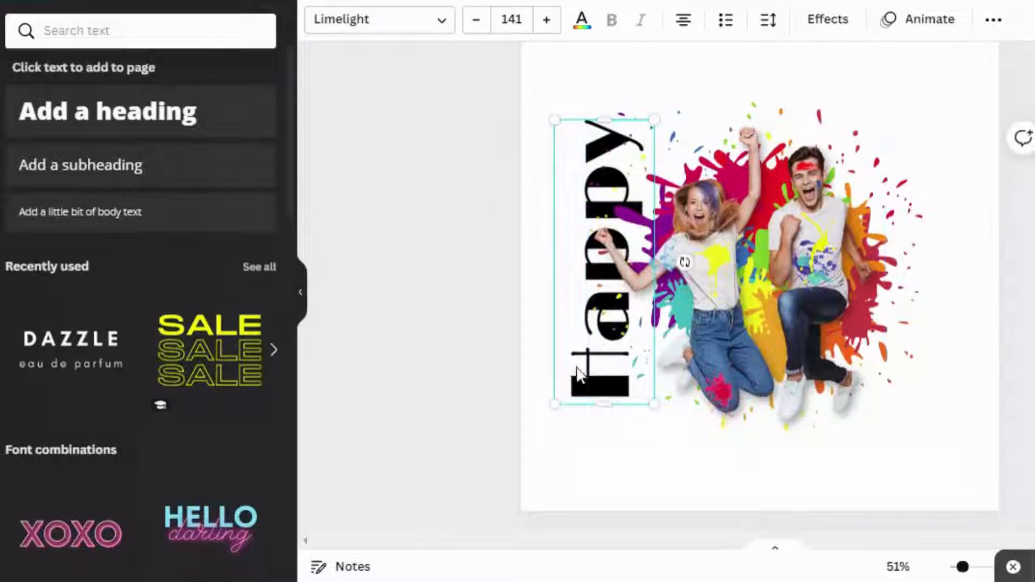
mouse_move(567, 378)
left_mouse_down()
mouse_move(558, 397)
mouse_move(567, 398)
left_mouse_up()
Duplicate the "Happy" heading horizontally, replace the copy's text with "Holi", and widen its text box to fit one line.
left_click_drag(685, 287, 628, 366)
mouse_move(607, 330)
left_mouse_down()
mouse_move(625, 326)
mouse_move(610, 326)
mouse_move(609, 337)
left_mouse_up()
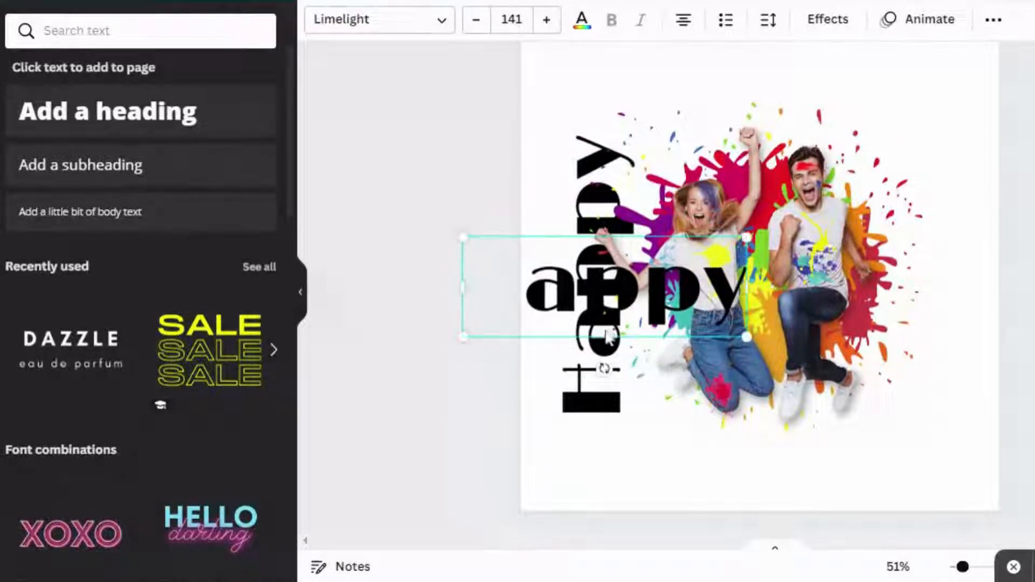
double_click(595, 296)
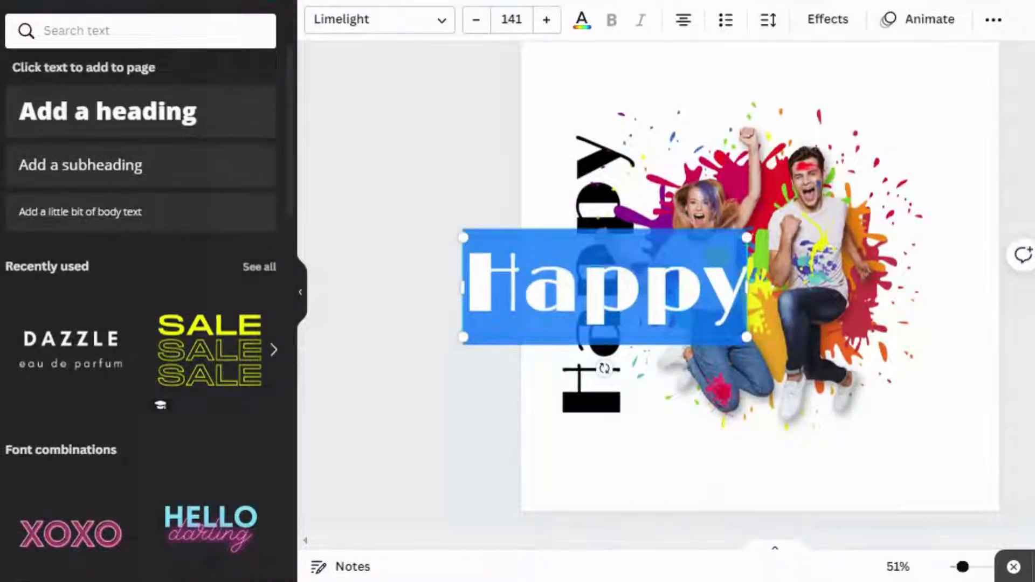
type("Holi")
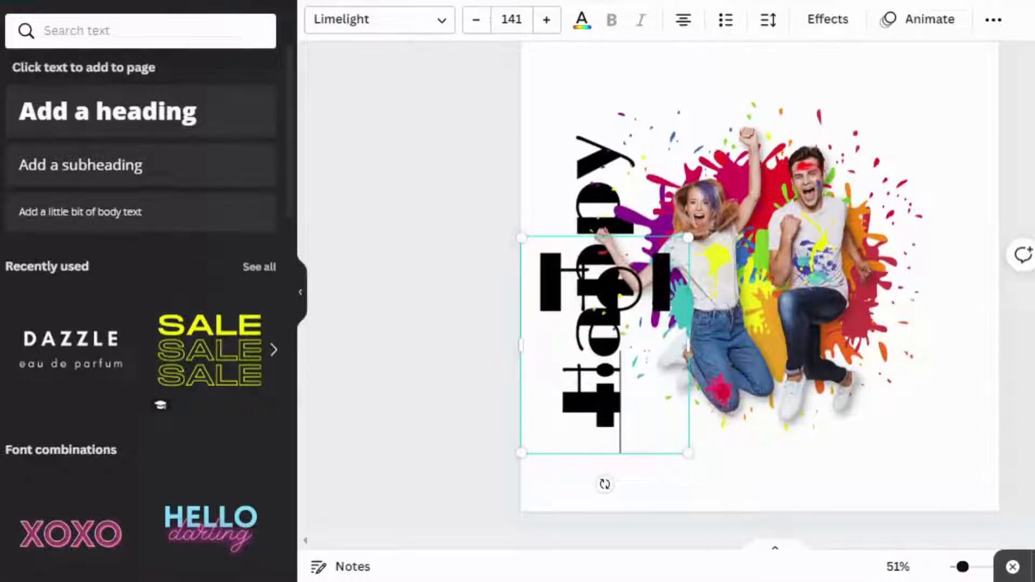
left_click_drag(694, 348, 801, 339)
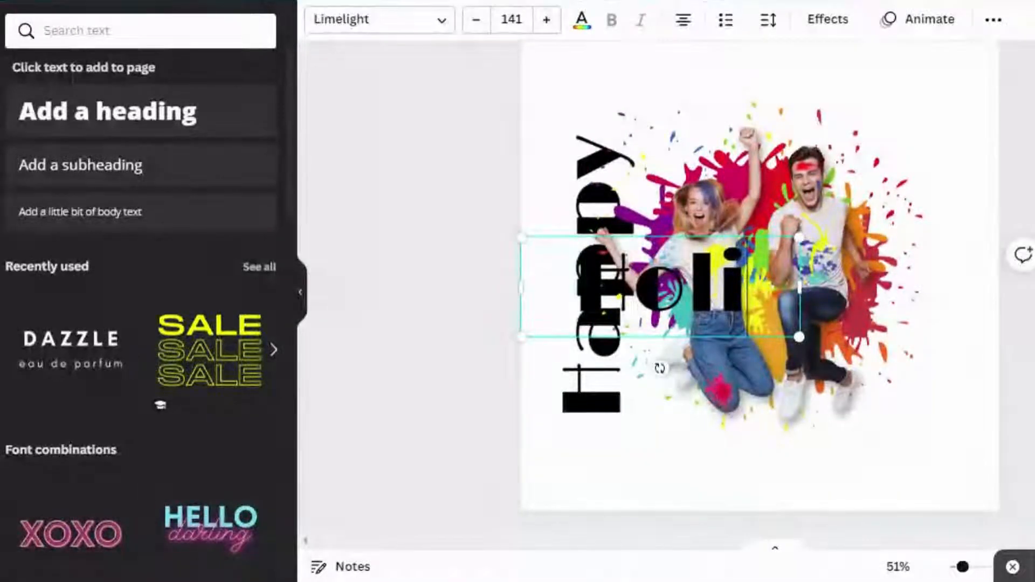
Position the "Holi" text over the couple's legs beside "Happy" and enlarge it to font size 222.
left_click_drag(698, 282, 792, 454)
left_click_drag(896, 412, 964, 362)
left_click_drag(826, 460, 785, 390)
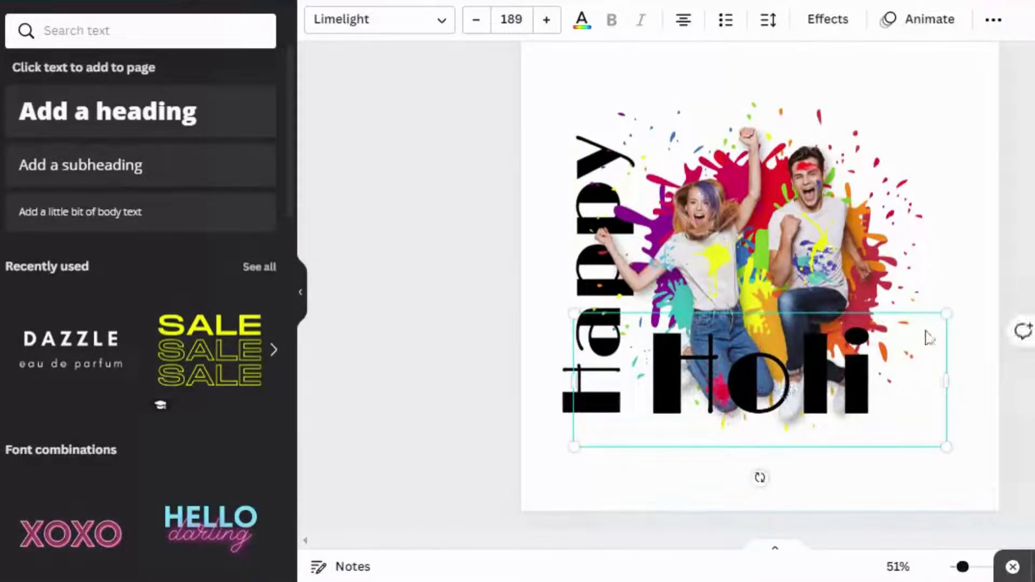
left_click_drag(949, 309, 971, 296)
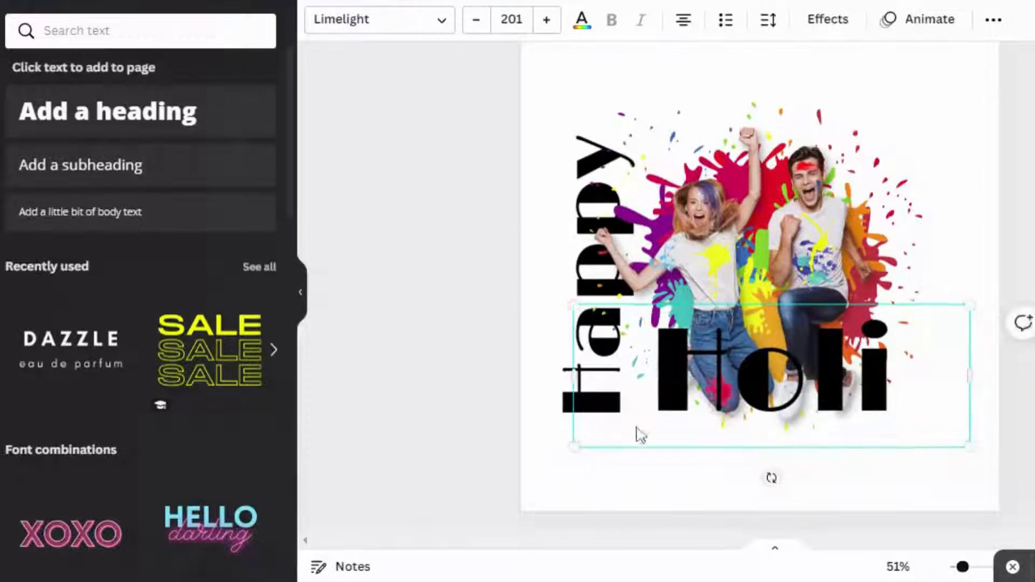
left_click_drag(574, 445, 546, 457)
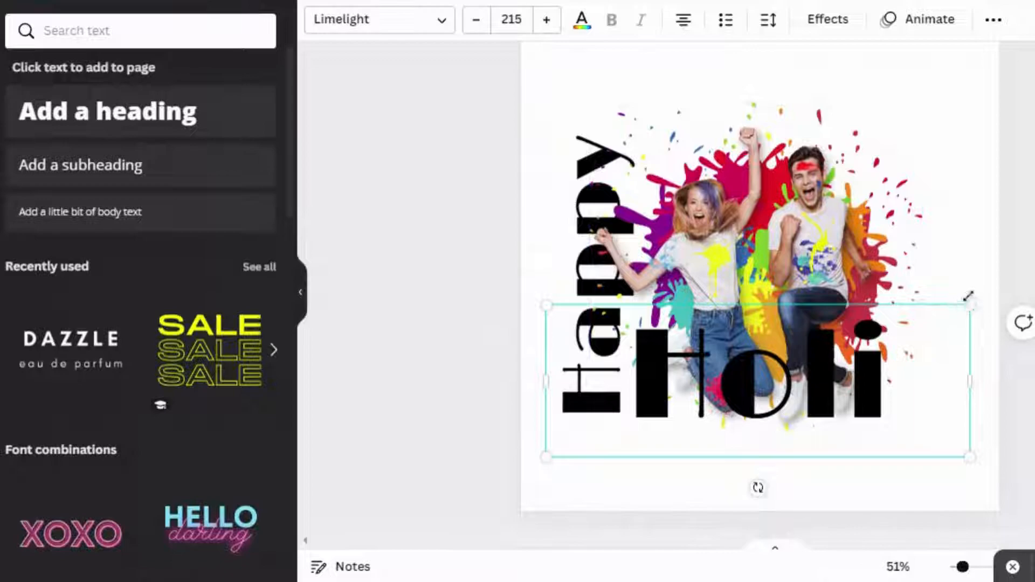
left_click_drag(971, 305, 984, 300)
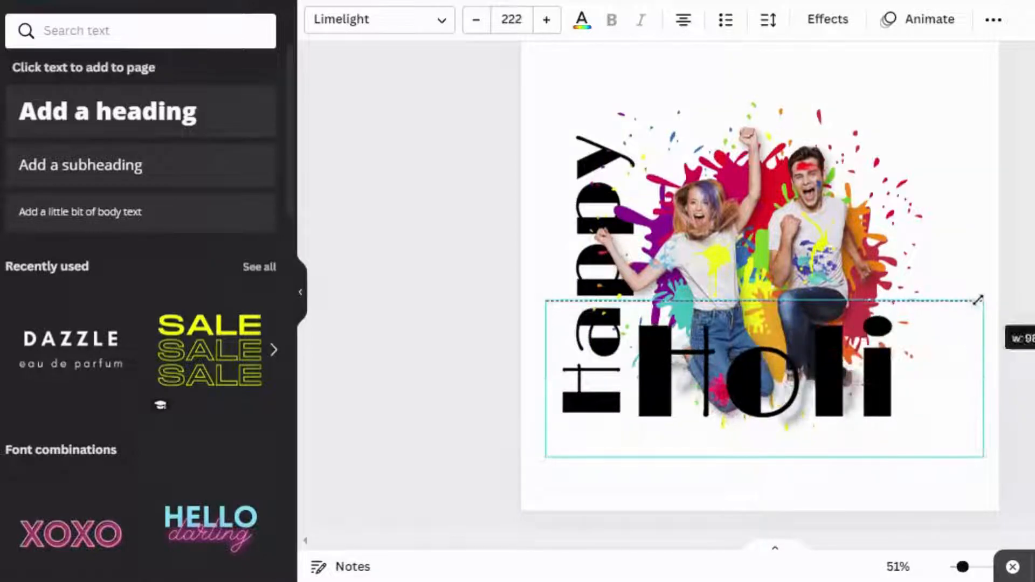
left_click(357, 343)
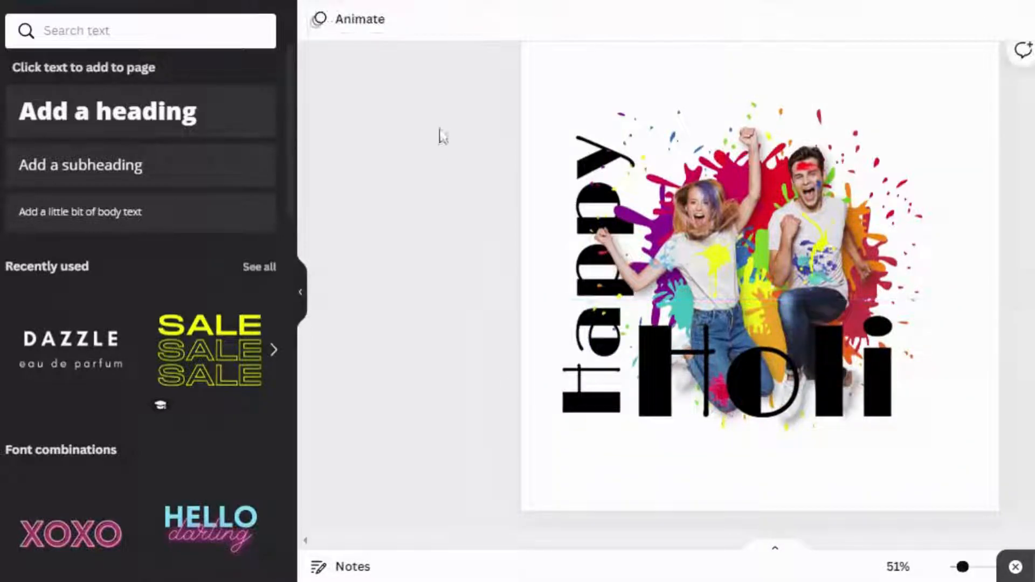
Place a copy of the yellow splatter from the woman's shirt on the "H" of "Holi" and enlarge it slightly.
left_click(722, 258)
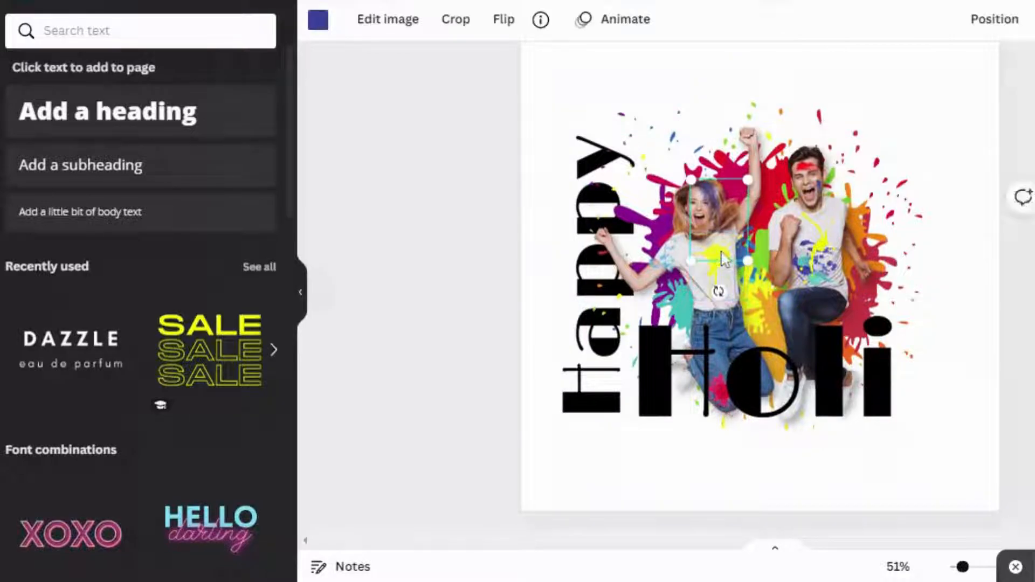
left_click(724, 280)
left_click_drag(725, 281, 647, 344)
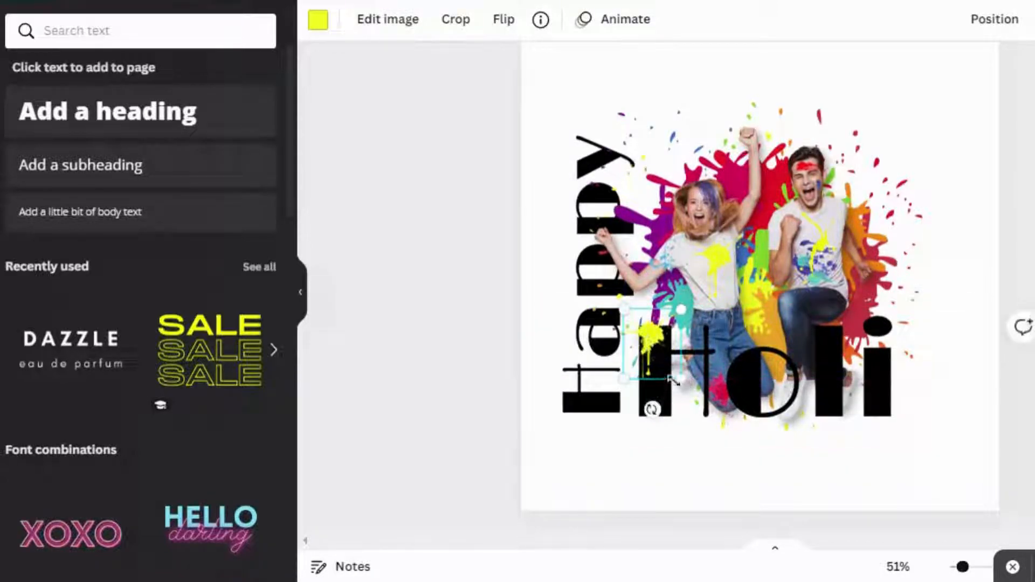
left_click_drag(678, 385, 688, 395)
mouse_move(659, 357)
left_mouse_down()
mouse_move(647, 356)
mouse_move(666, 366)
left_mouse_up()
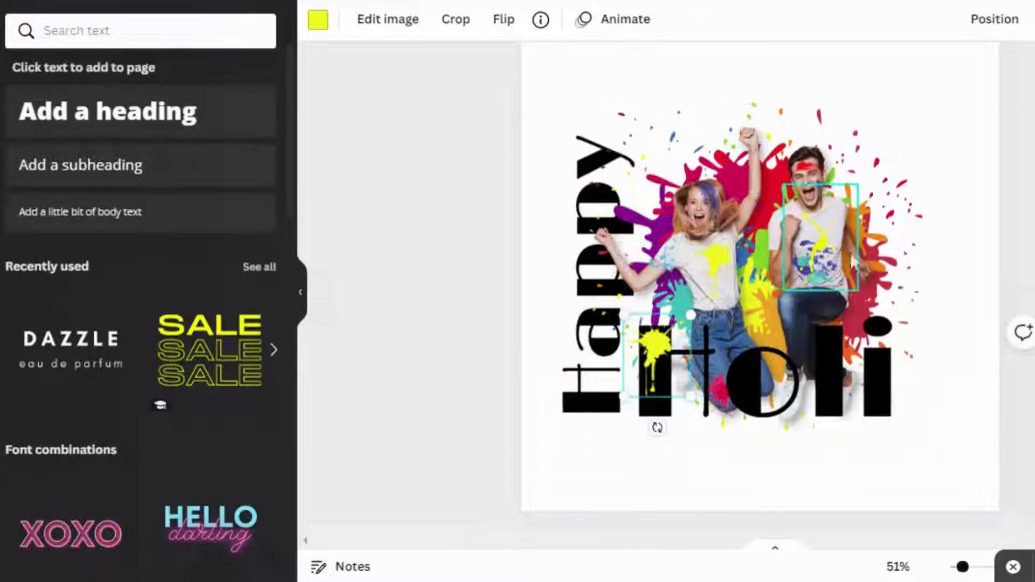
Put a smaller, red copy of the man's yellow splash on the "H", moving the splatter already there to the "o".
left_click(818, 249)
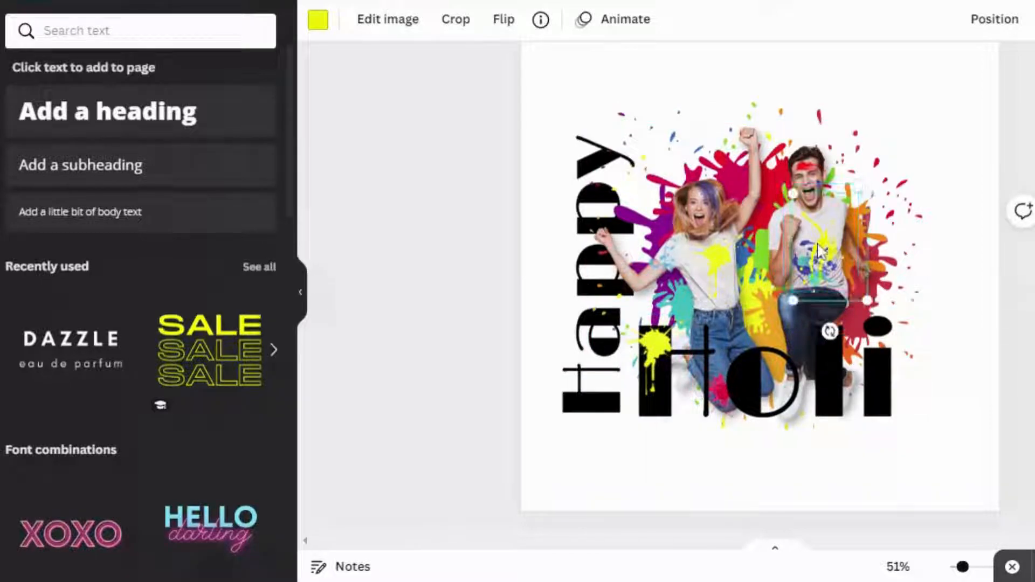
left_click_drag(818, 249, 733, 372)
left_click_drag(708, 324, 732, 356)
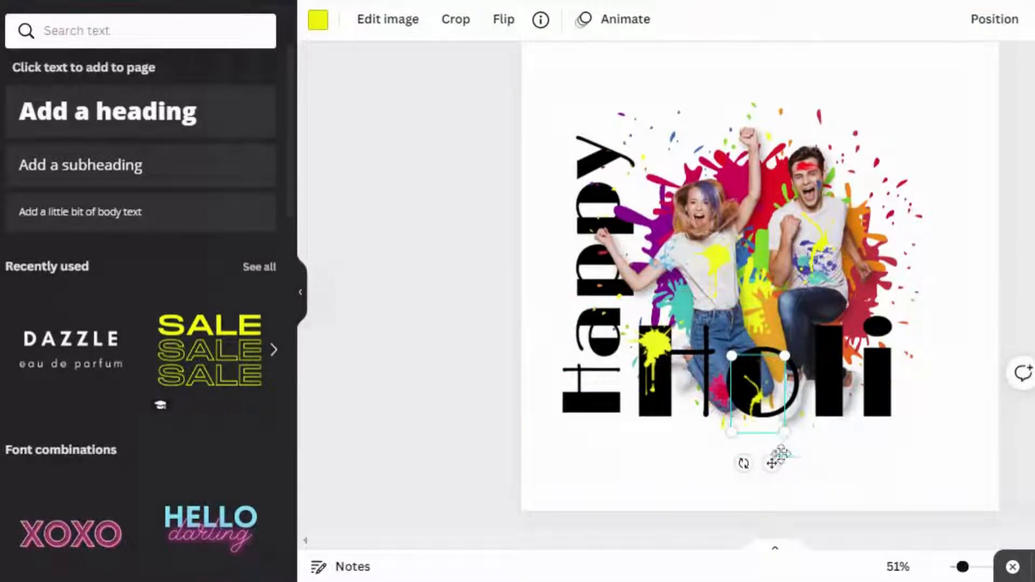
left_click_drag(775, 461, 677, 449)
left_click_drag(659, 342, 746, 368)
left_click_drag(656, 384, 656, 361)
left_click(318, 21)
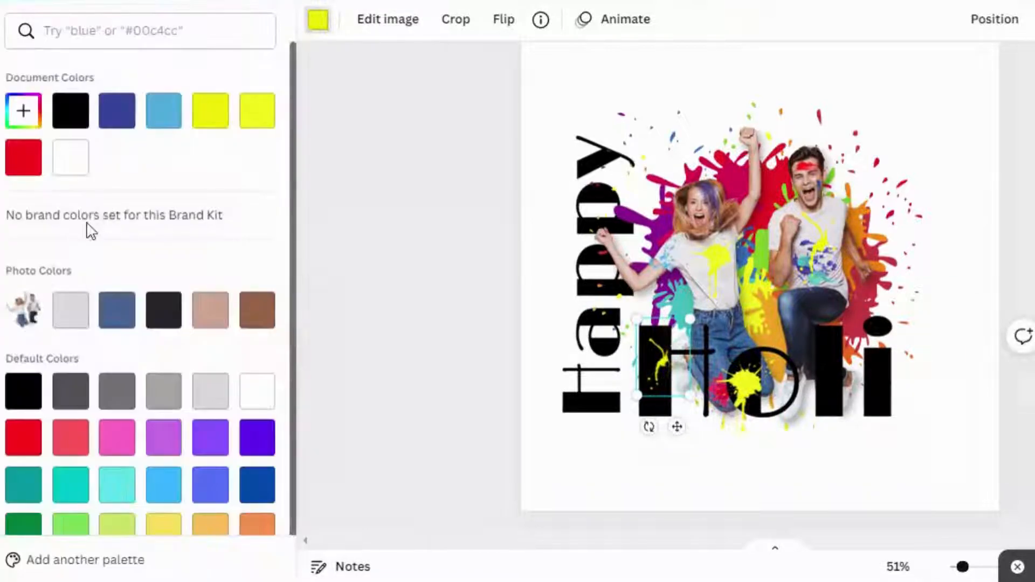
left_click(27, 448)
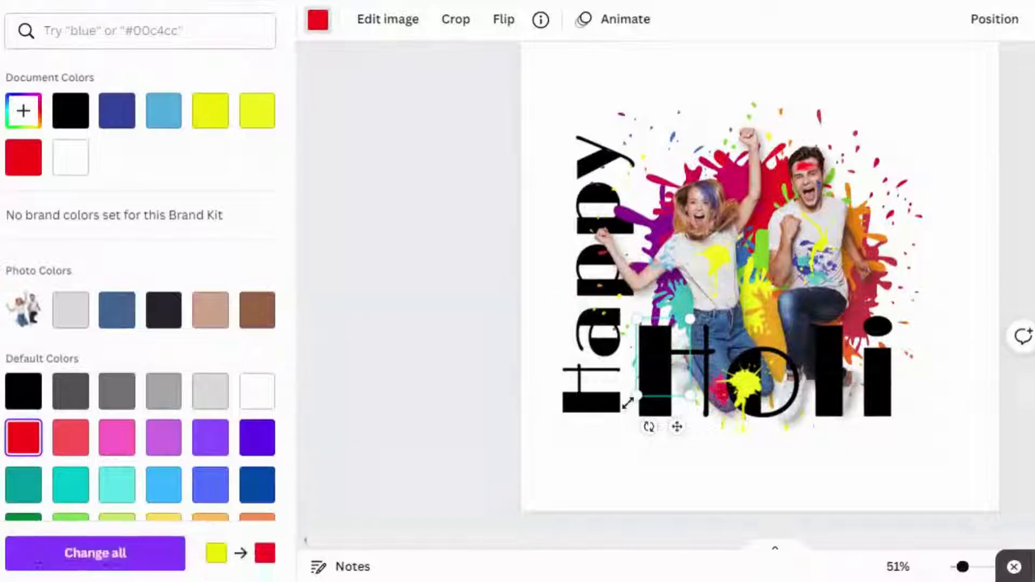
Recolor the yellow splatter on the "o" purple, shrink it, and move it onto the dot of the "i".
left_click(758, 399)
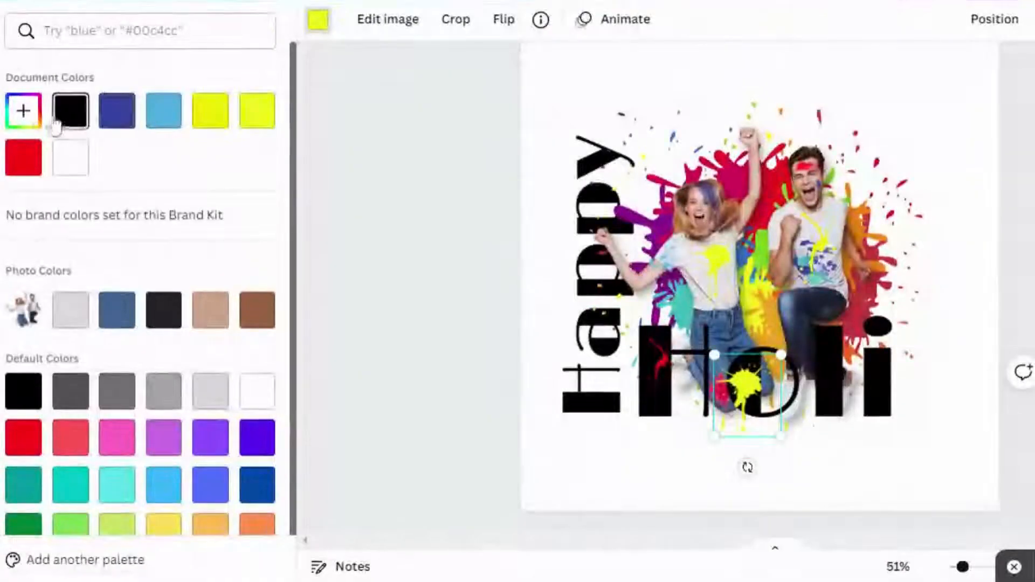
left_click(210, 439)
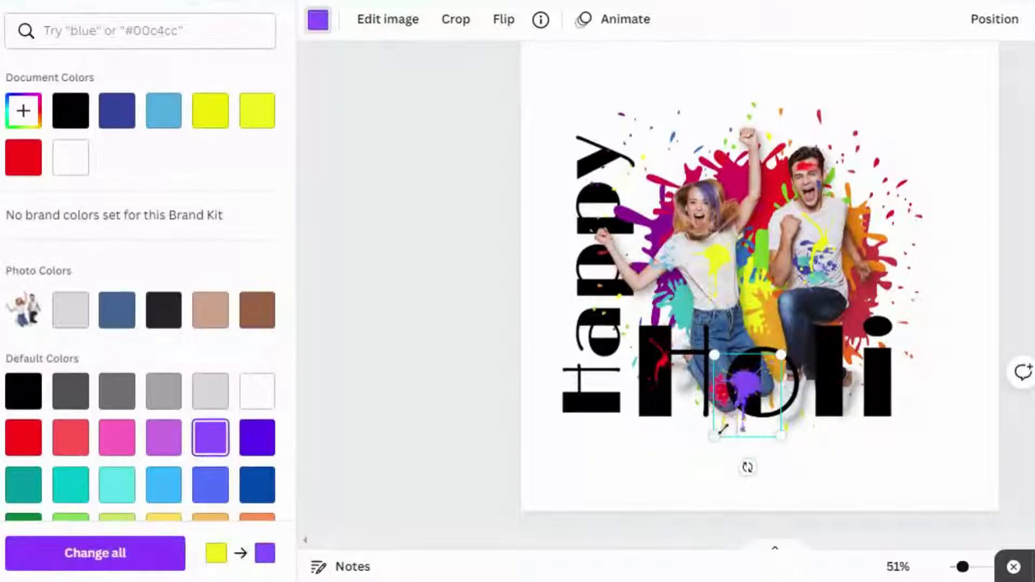
left_click_drag(782, 434, 877, 335)
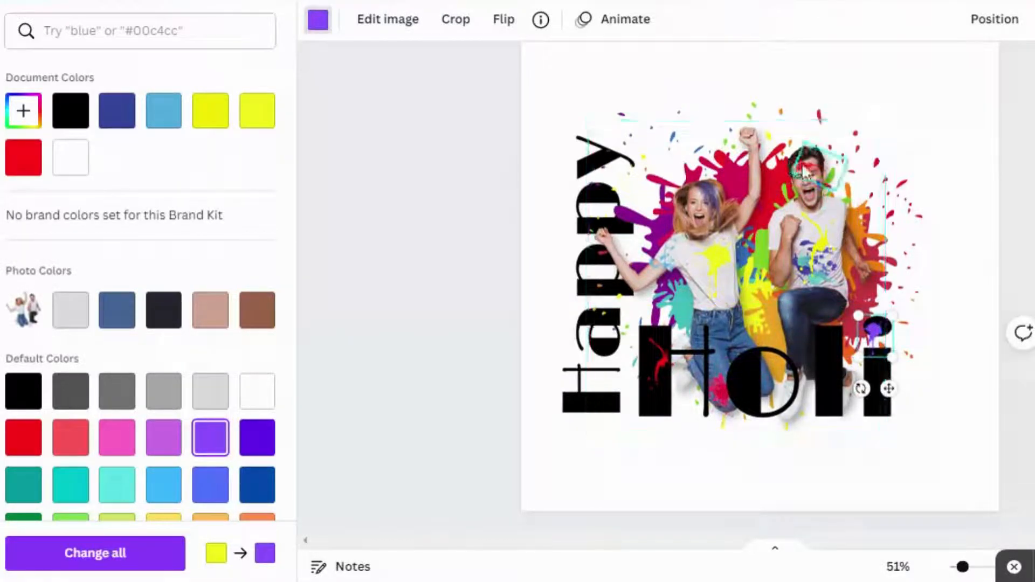
Place a copy of the man's red face splatter on the "o", bring it to the front, and recolor it light turquoise.
left_click(802, 170)
left_click_drag(806, 171, 734, 387)
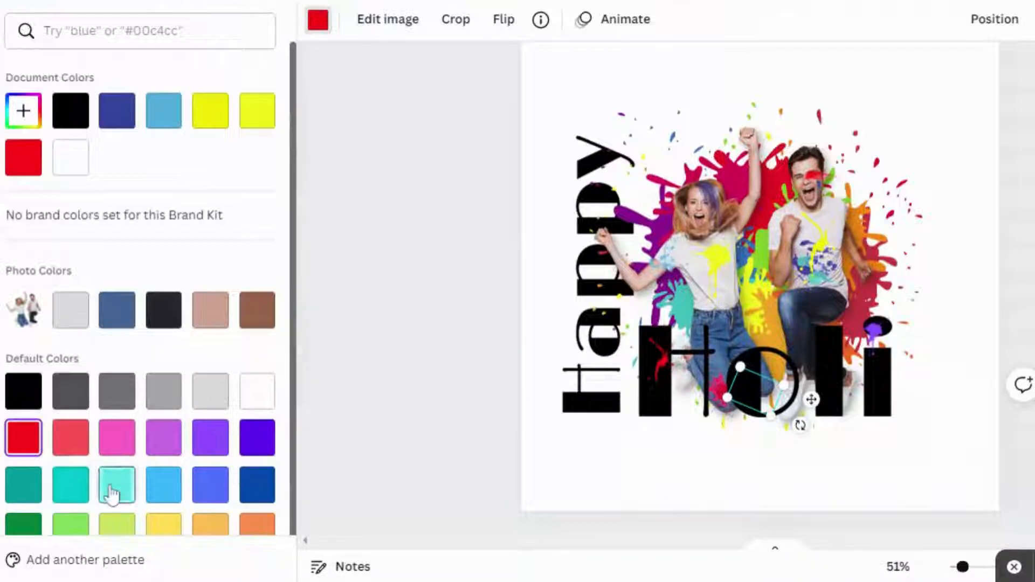
left_click(969, 30)
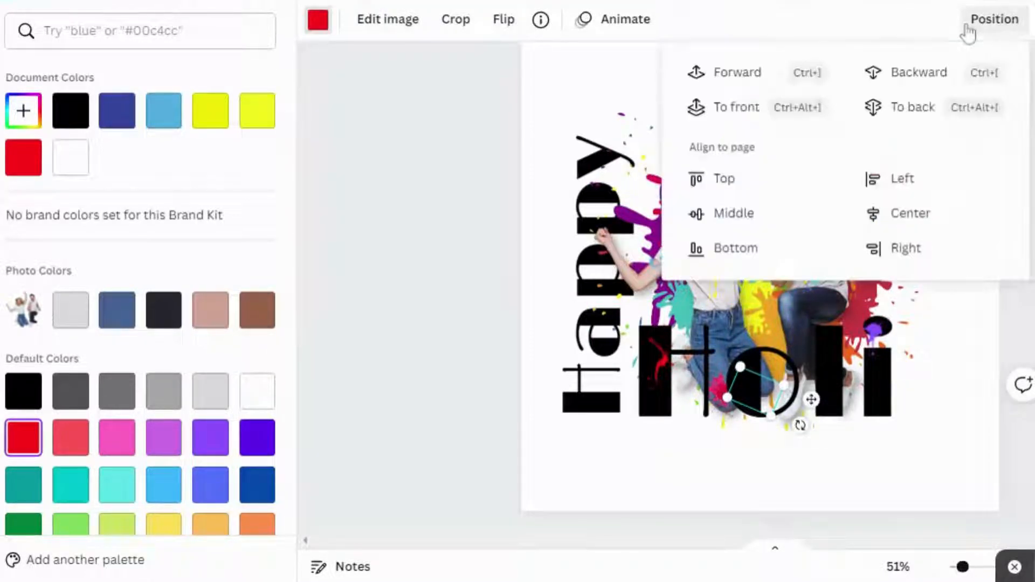
left_click(760, 108)
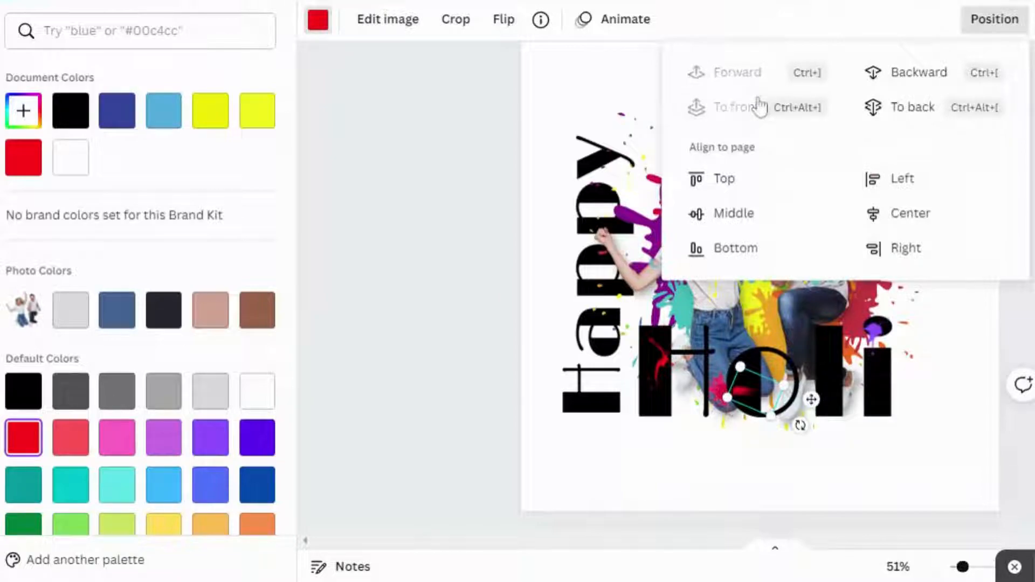
left_click(124, 488)
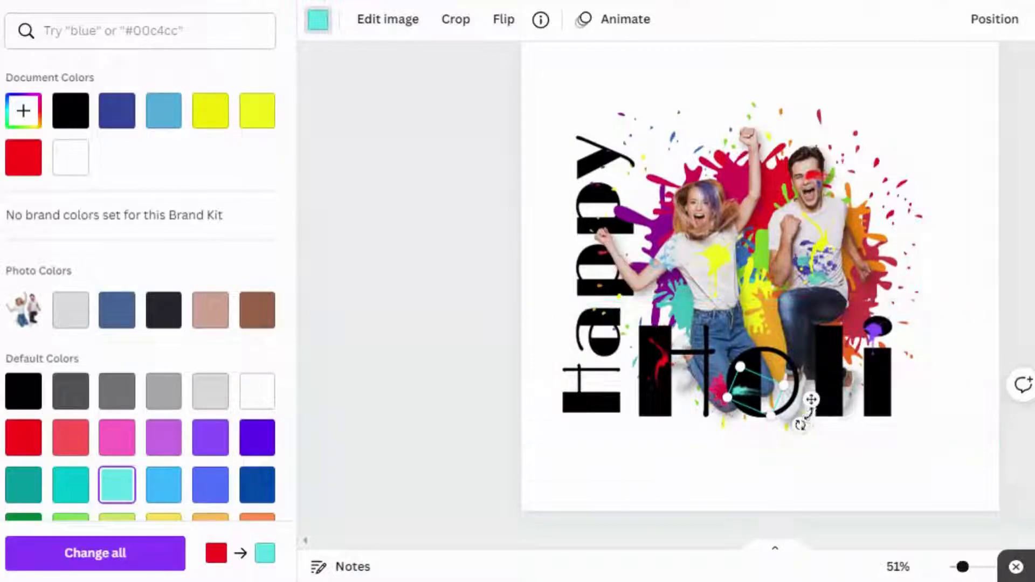
Rotate the turquoise splatter nearly upside down, enlarge it slightly, and fit it inside the dark stroke of the "o".
left_click_drag(801, 426, 770, 357)
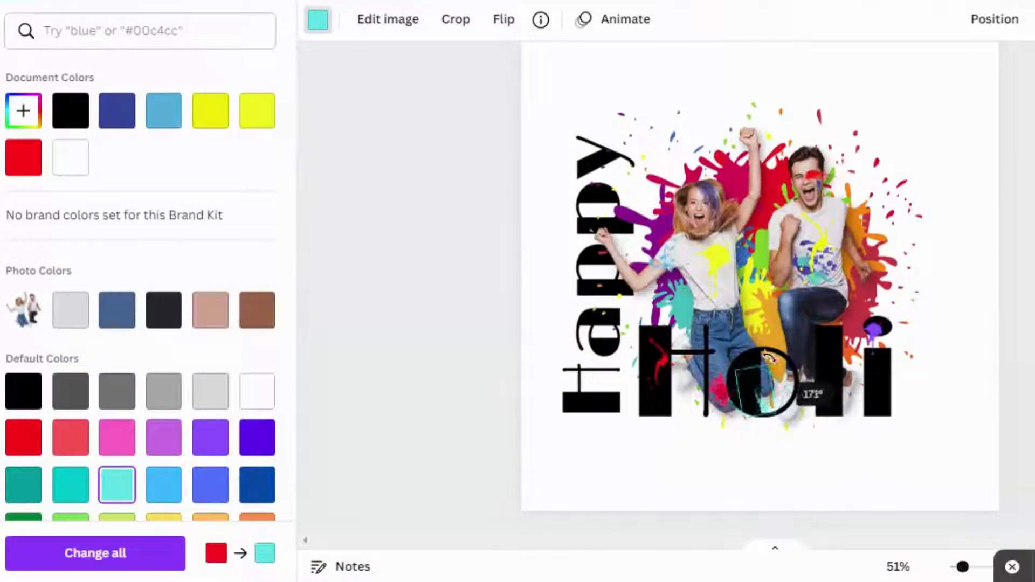
left_click_drag(753, 400, 743, 392)
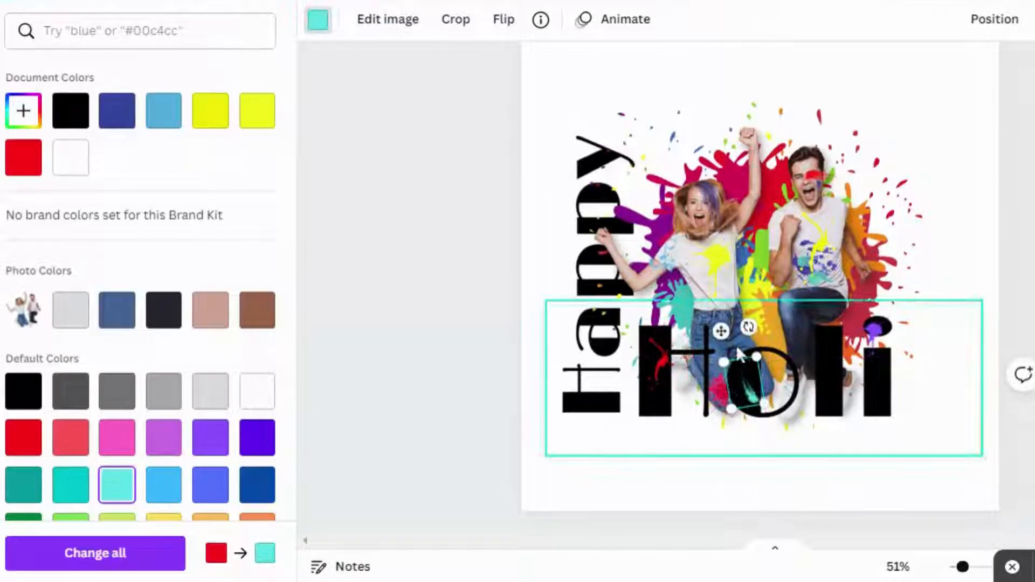
left_click_drag(724, 362, 711, 349)
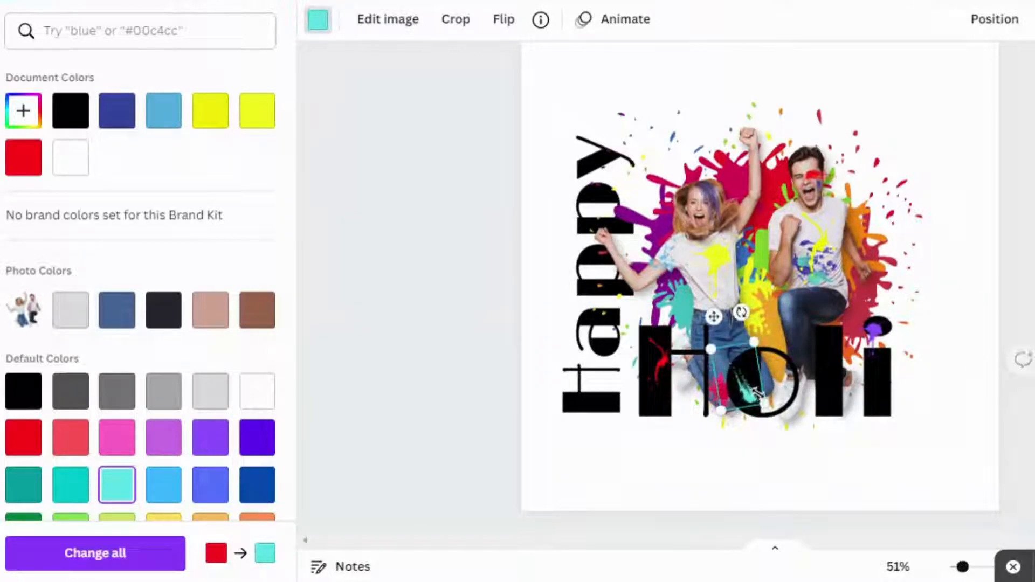
left_click_drag(742, 313, 750, 316)
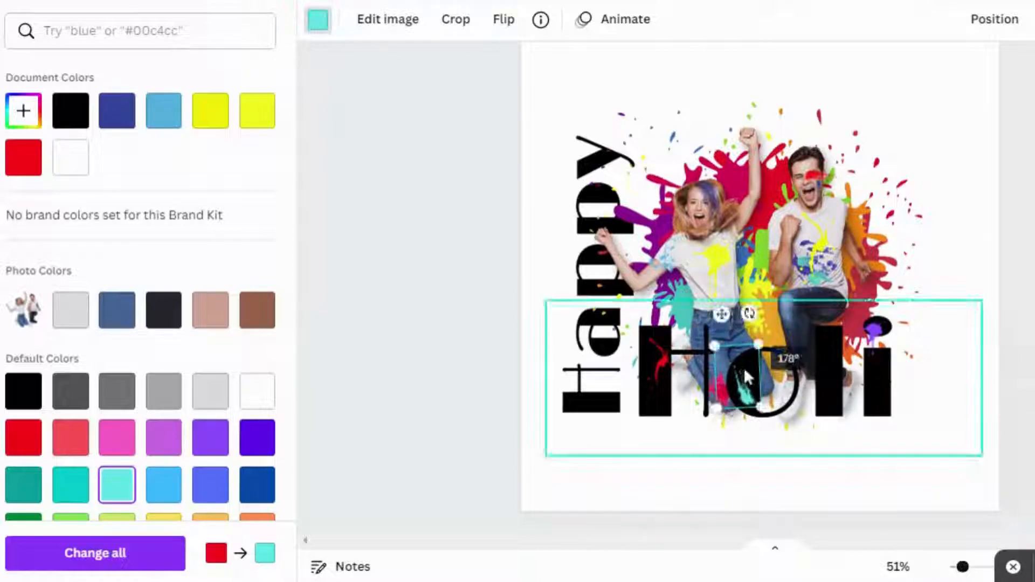
left_click_drag(746, 387, 749, 384)
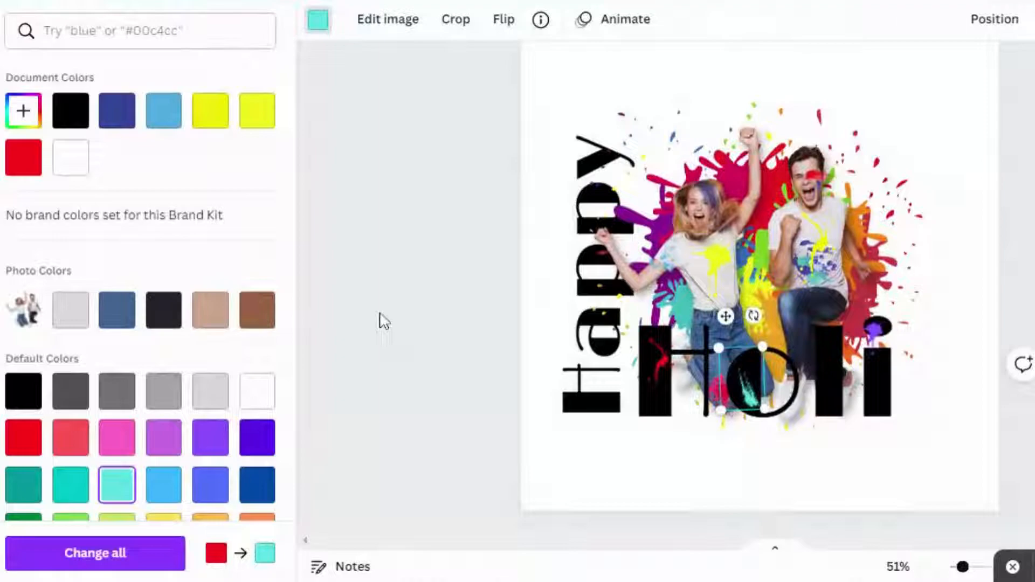
Place a greatly enlarged copy of the light blue sleeve splatter along the page's left edge, around the word "Happy".
left_click(664, 263)
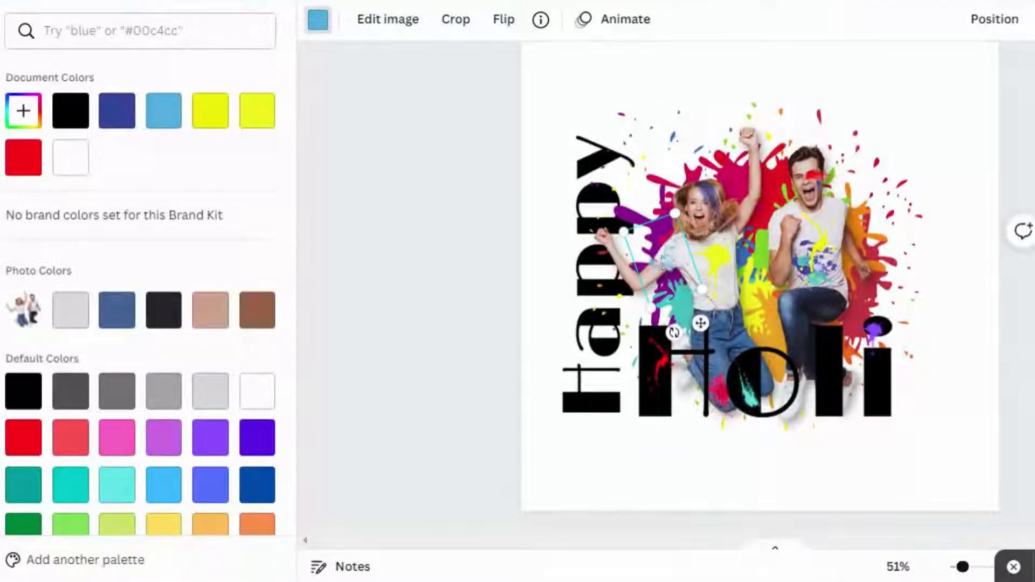
left_click_drag(701, 323, 709, 332)
left_click_drag(664, 262, 582, 165)
left_click_drag(572, 250, 527, 581)
left_click_drag(538, 444, 461, 333)
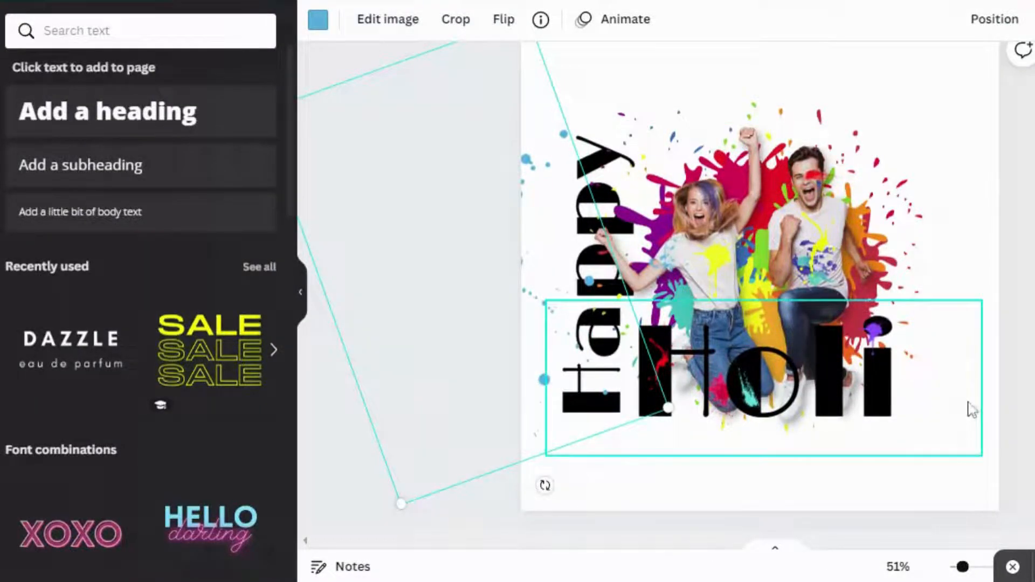
left_click(992, 475)
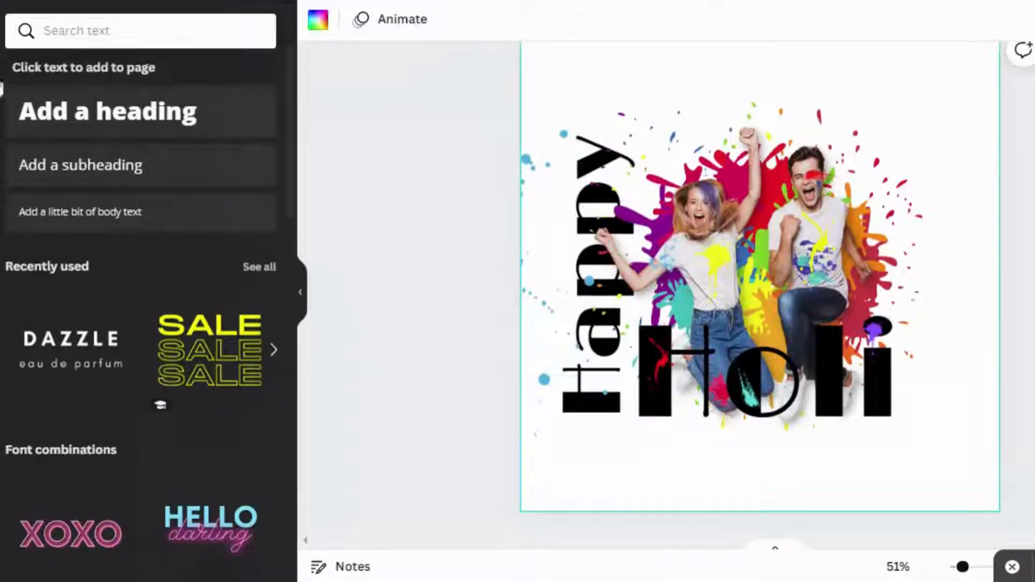
Search the graphics for "grunge" and add the teal grunge texture to the page.
left_click(0, 88)
left_click(158, 32)
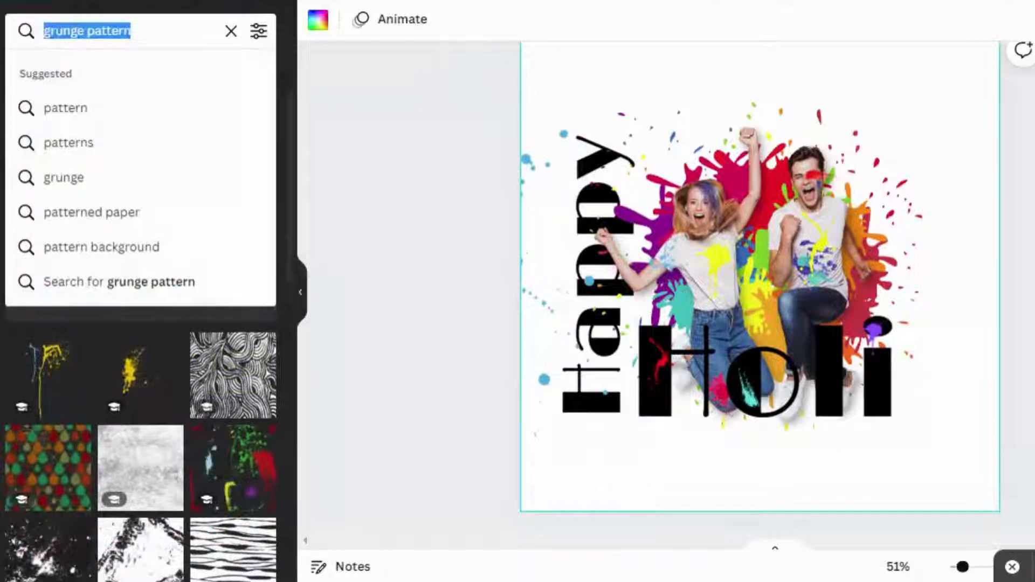
type("grunge")
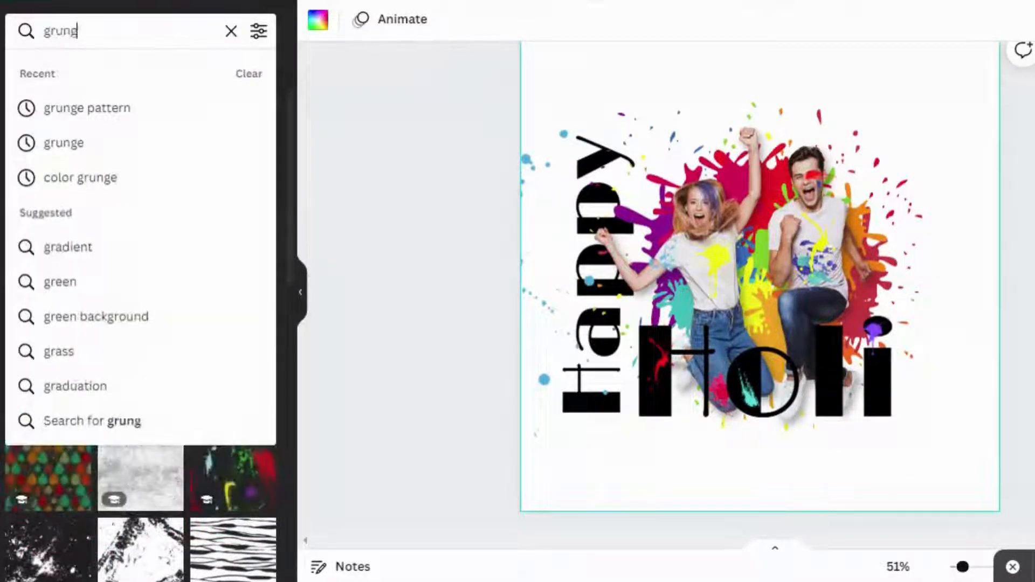
key("Return")
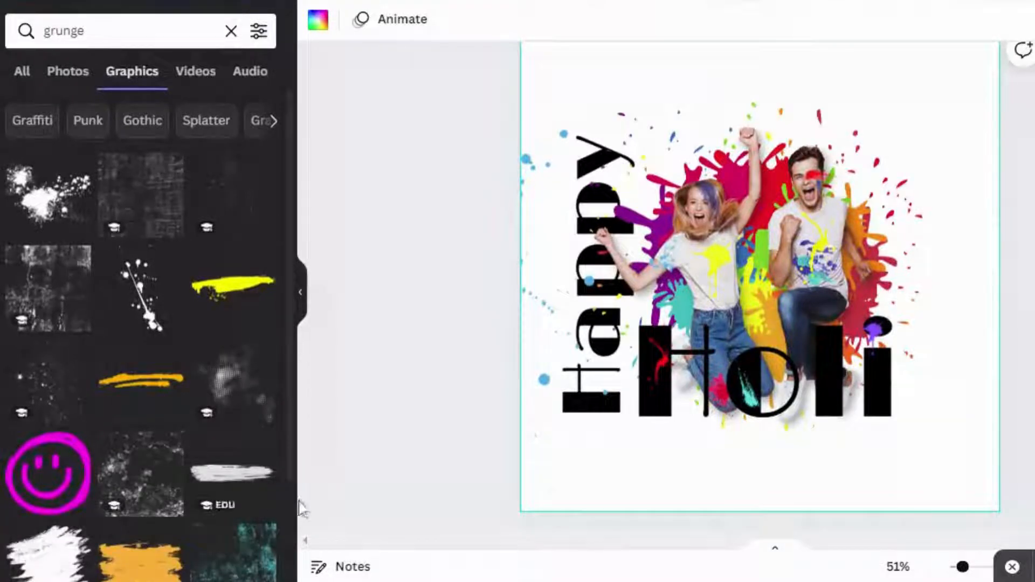
left_click_drag(889, 208, 790, 277)
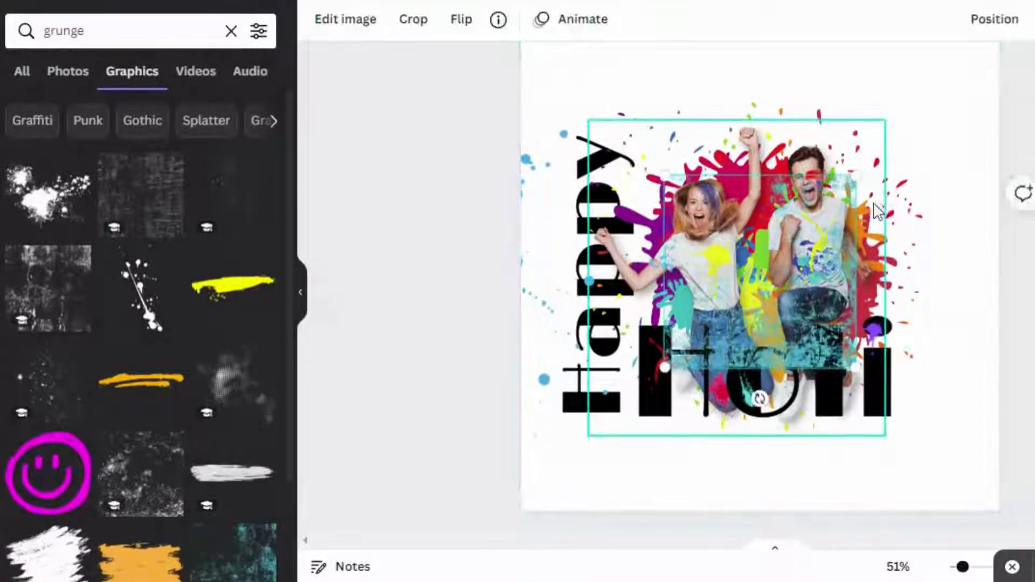
right_click(791, 276)
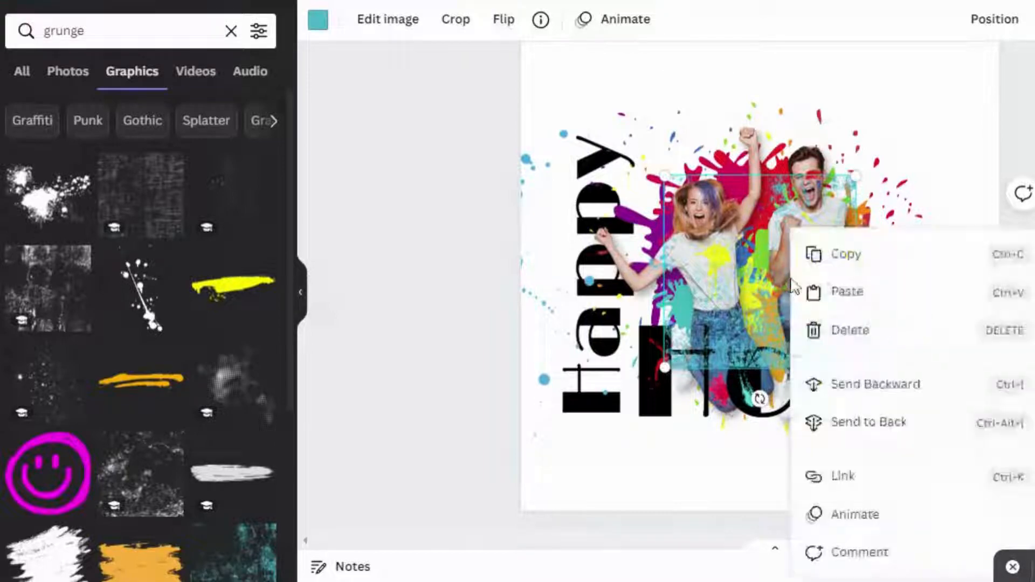
key("Escape")
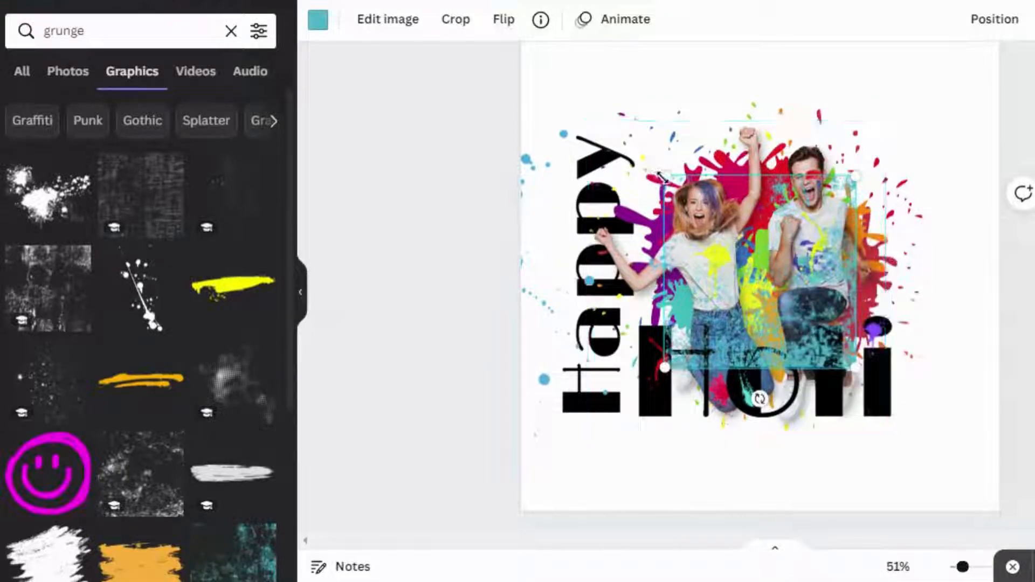
Enlarge and reposition the teal grunge texture until it covers nearly the whole page.
left_click_drag(665, 175, 374, 19)
left_click_drag(876, 346, 891, 427)
left_click_drag(920, 493, 897, 433)
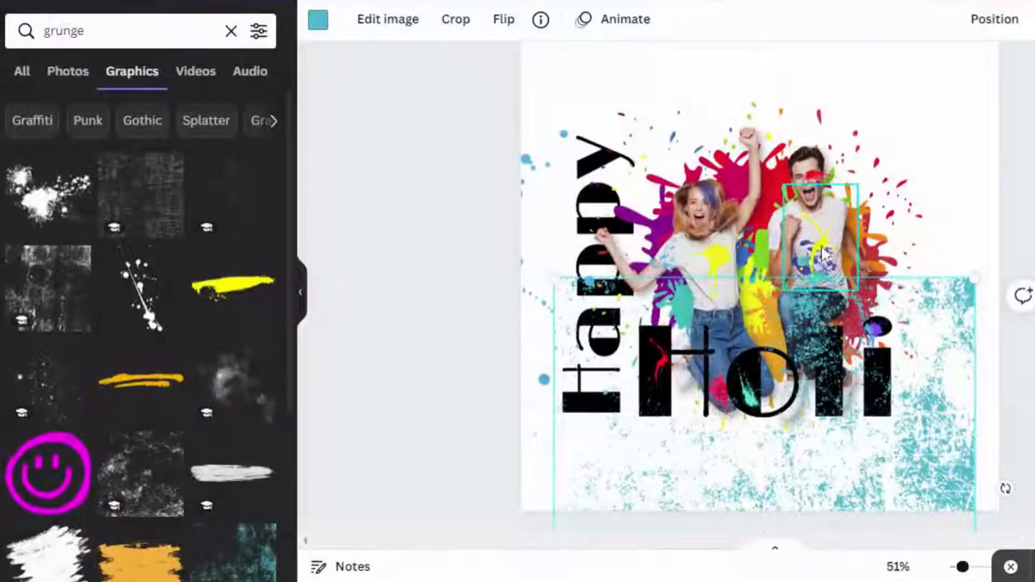
left_click_drag(710, 489, 692, 279)
left_click_drag(681, 290, 676, 289)
left_click_drag(947, 81, 1034, 4)
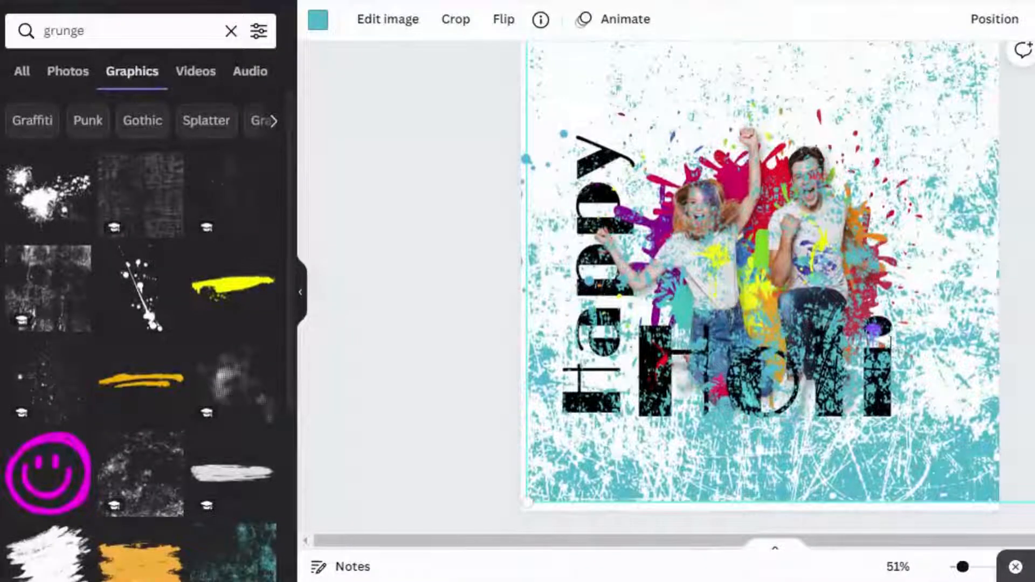
Fade the grunge texture to a faint tint with the transparency setting, then enlarge and shift it beyond the page edges.
left_click(1034, 19)
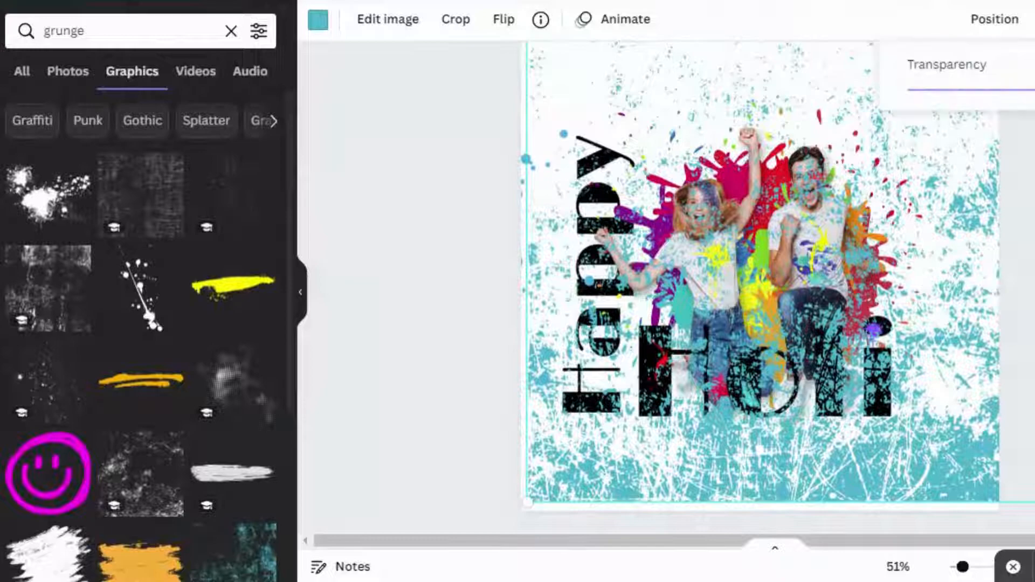
left_click_drag(1027, 92, 936, 91)
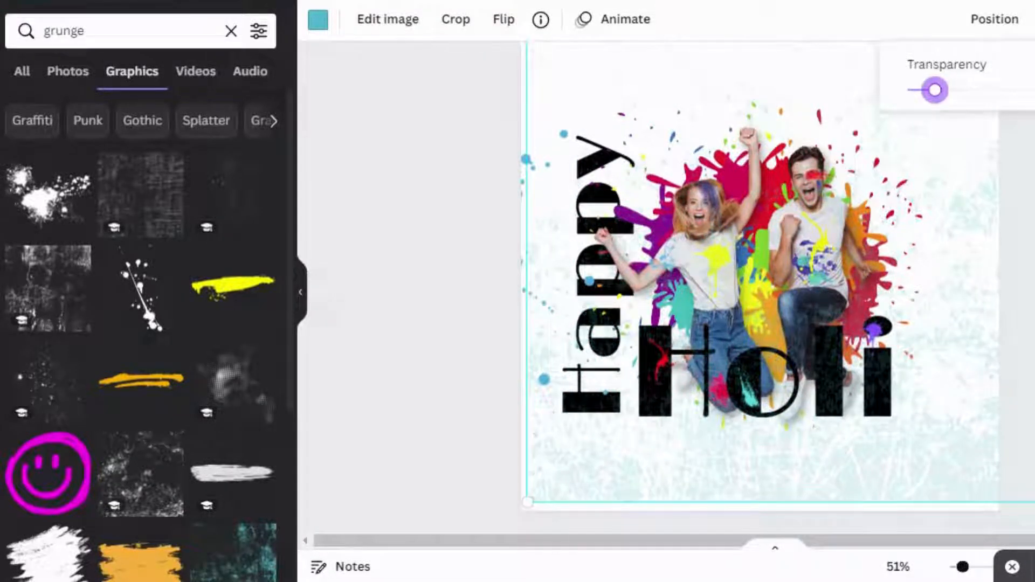
left_click_drag(1034, 502, 1034, 542)
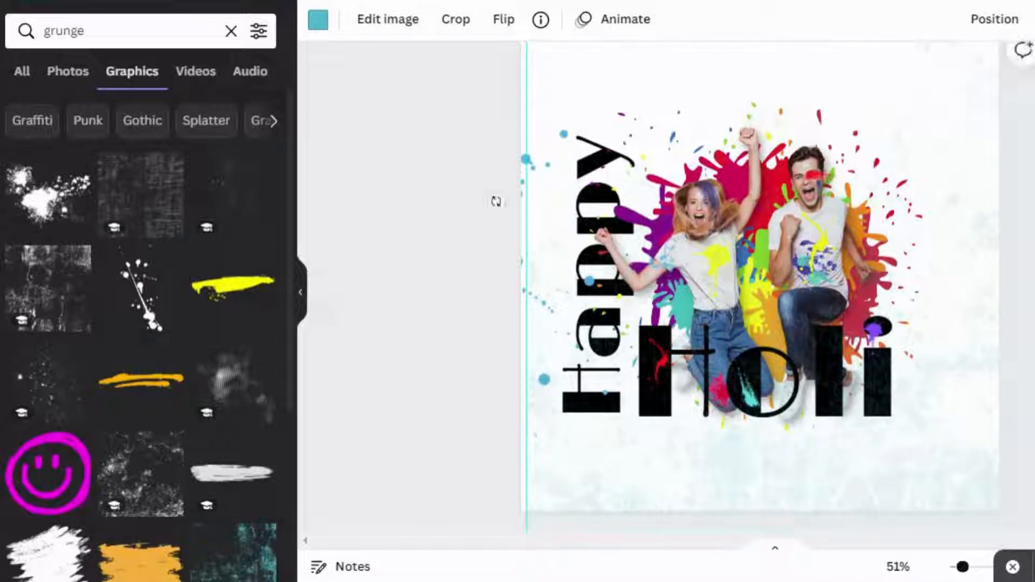
left_click_drag(862, 201, 832, 200)
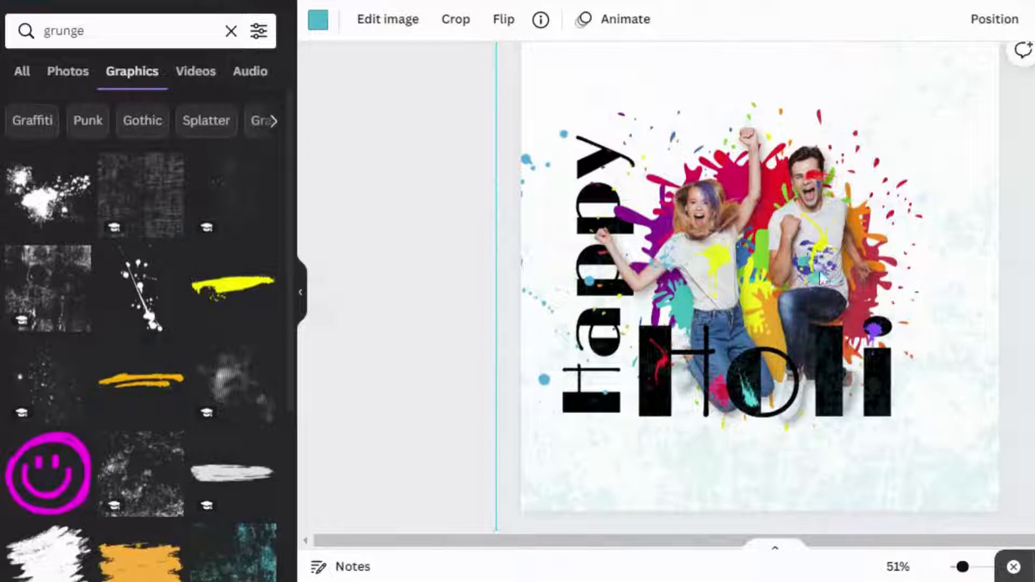
Move the texture aside, shift the man's red face splatter up to his forehead, and place the texture back over the page.
left_click_drag(814, 176, 440, 478)
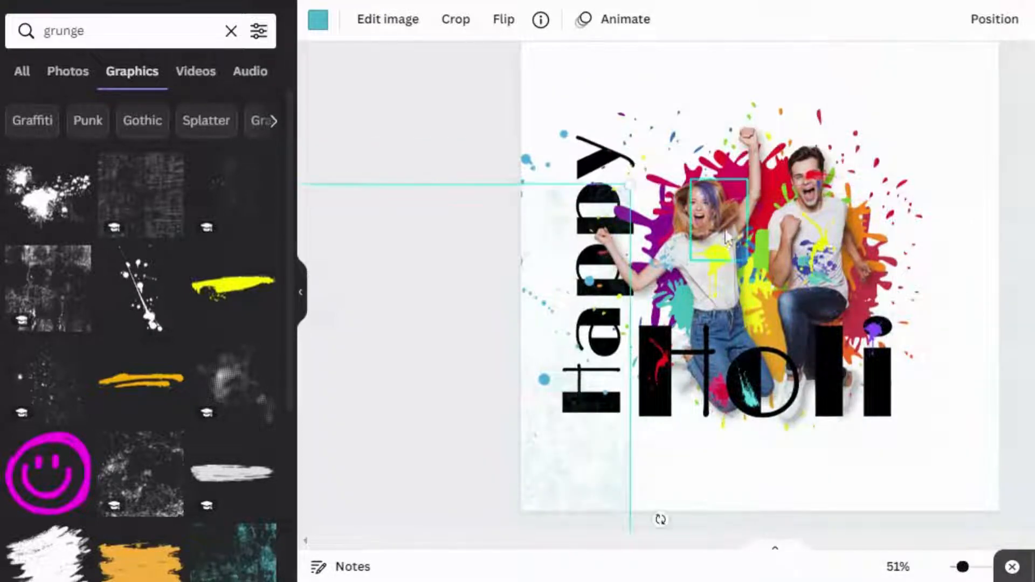
left_click(808, 174)
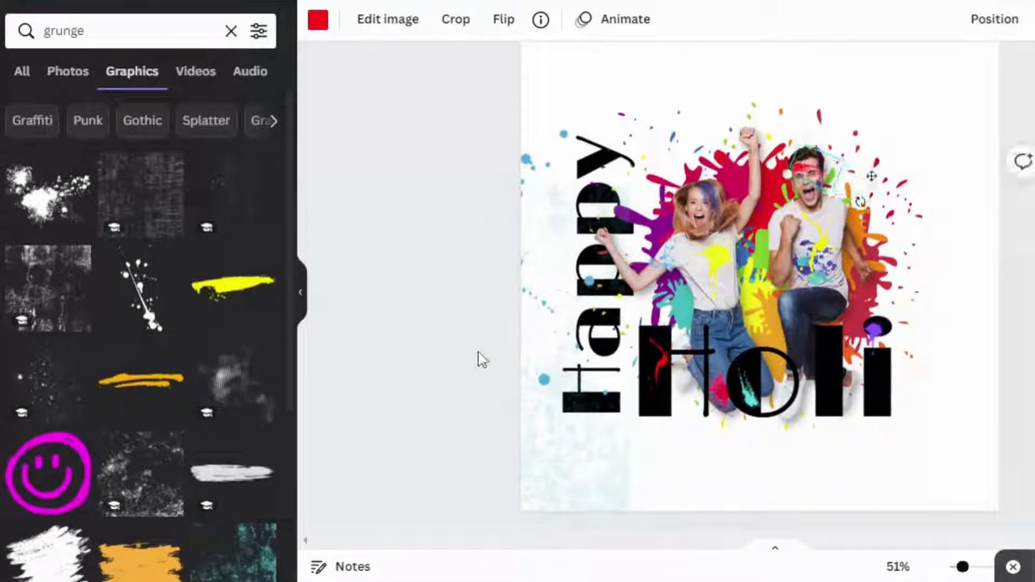
left_click_drag(566, 302, 922, 58)
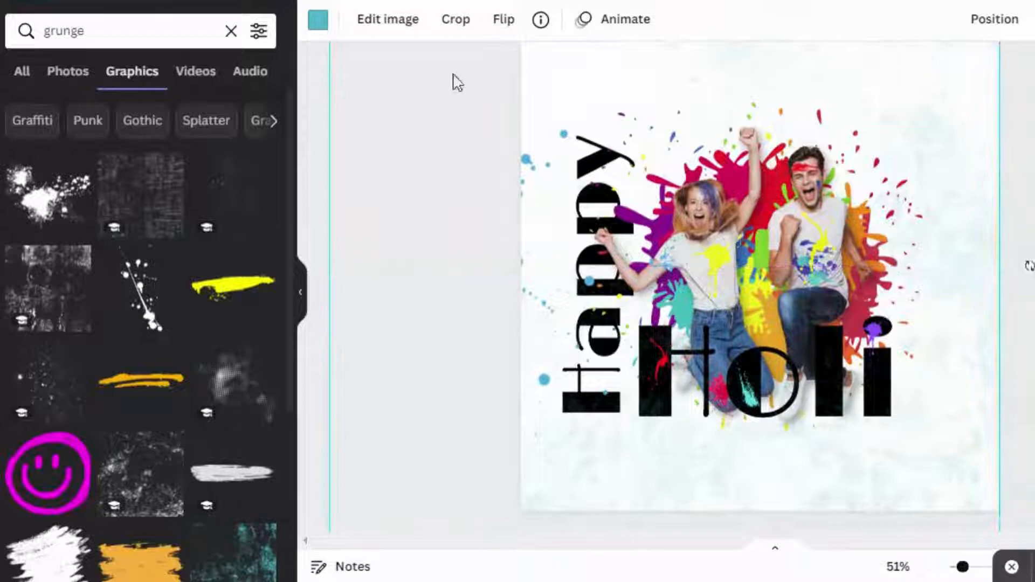
Recolor the faint grunge texture yellow from the document colors.
left_click(318, 22)
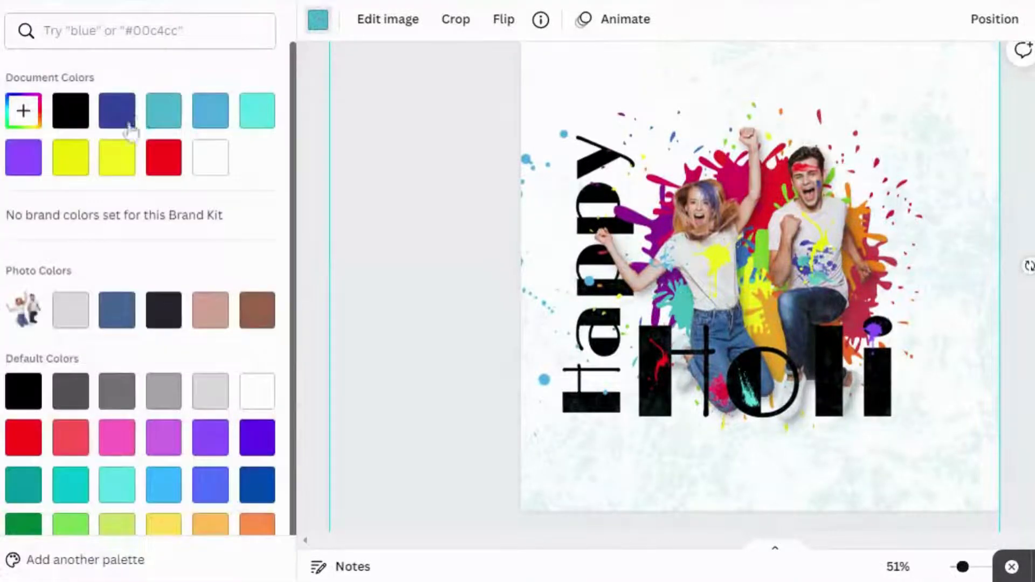
left_click(115, 167)
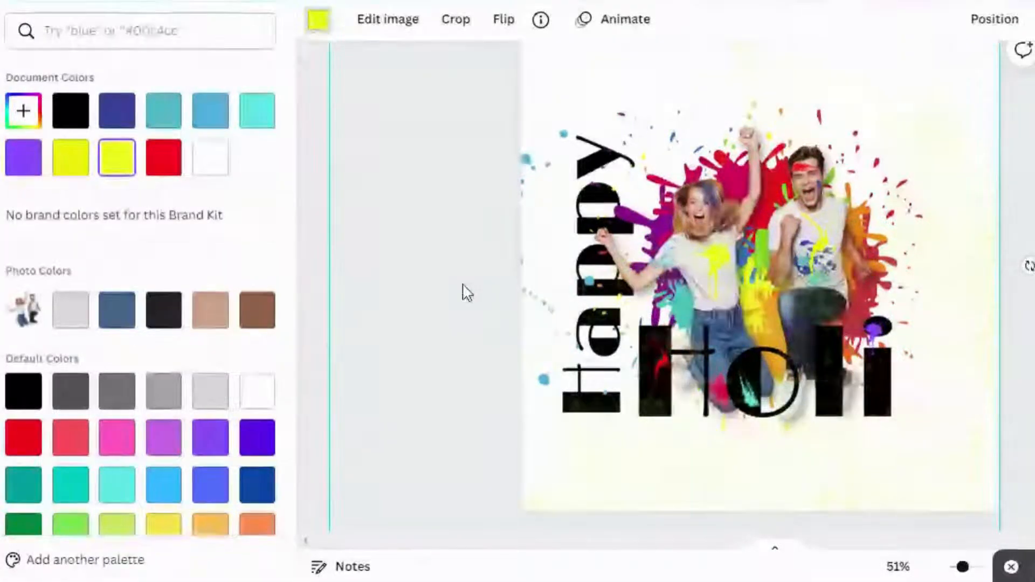
left_click(436, 286)
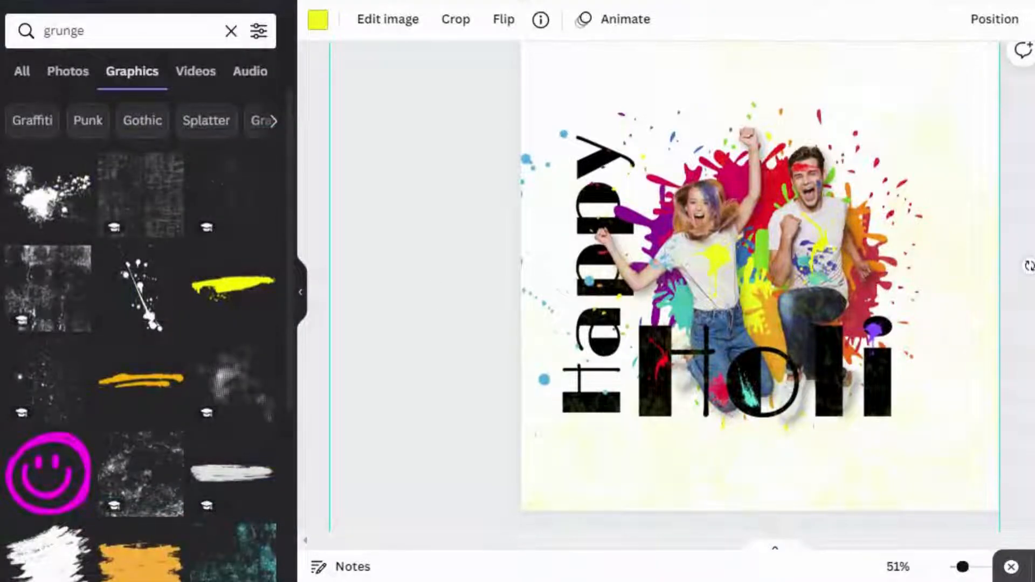
left_click(1017, 453)
scroll(1017, 453, "down", 1)
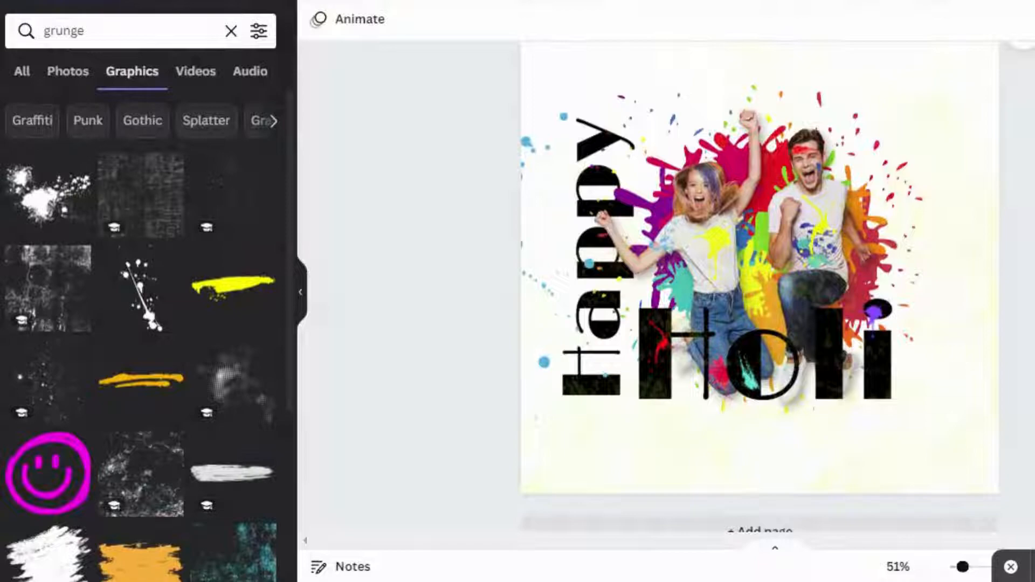
scroll(759, 292, "up", 1)
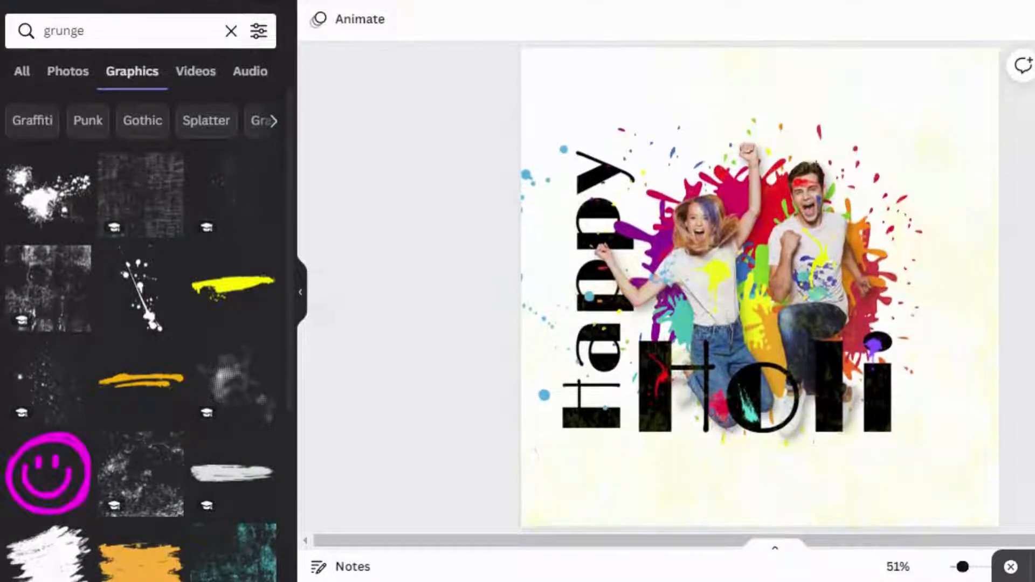
left_click(534, 289)
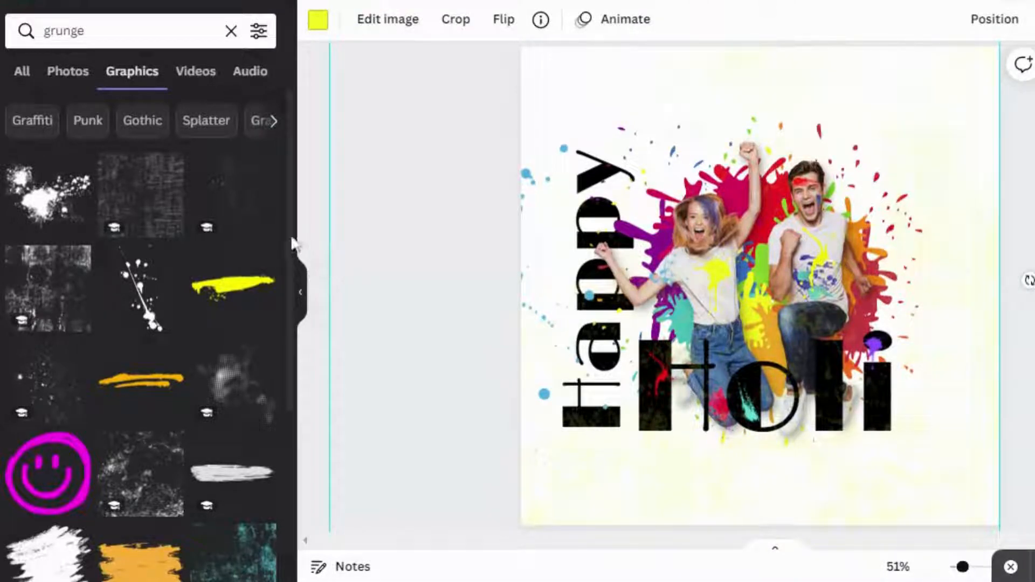
Add the splatter graphic with a diagonal streak to the page's upper-right corner and recolor it light blue.
left_click(118, 306)
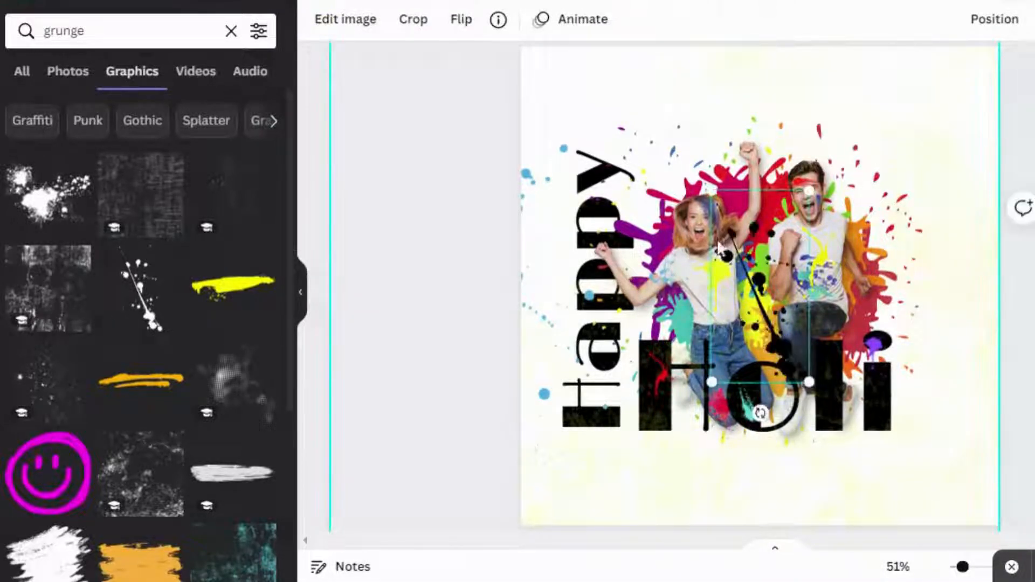
left_click_drag(739, 256, 955, 58)
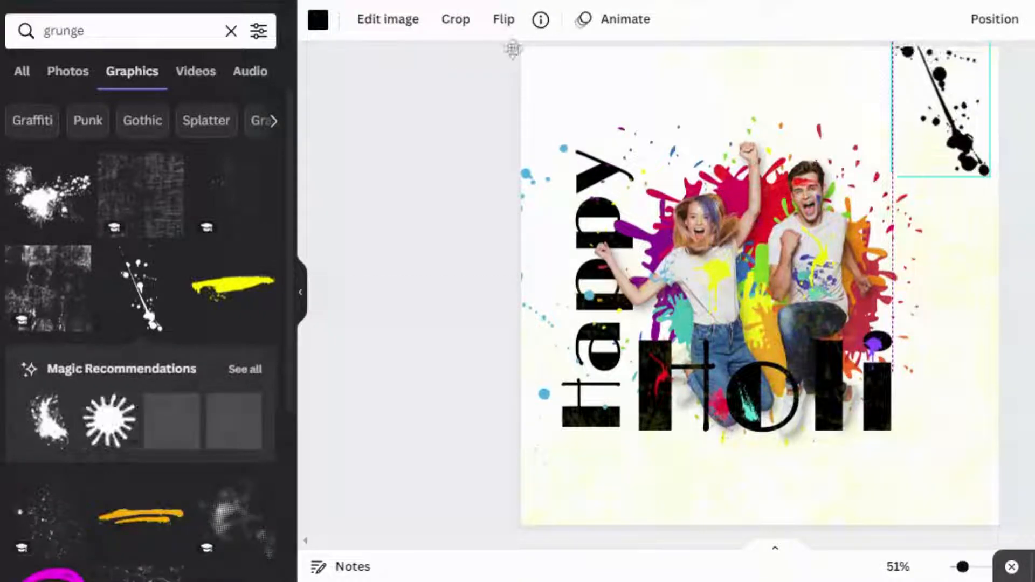
left_click(318, 20)
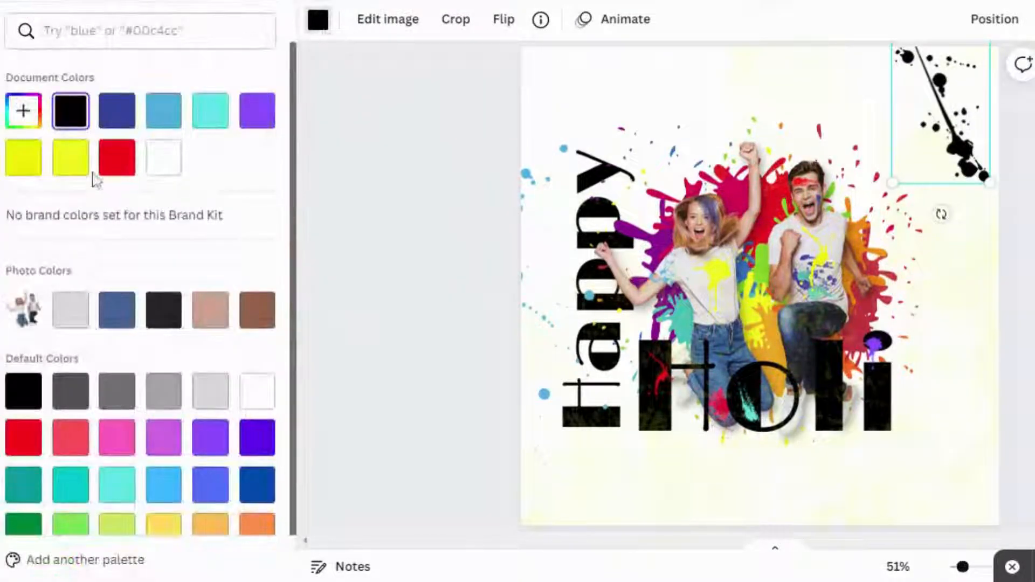
left_click(69, 168)
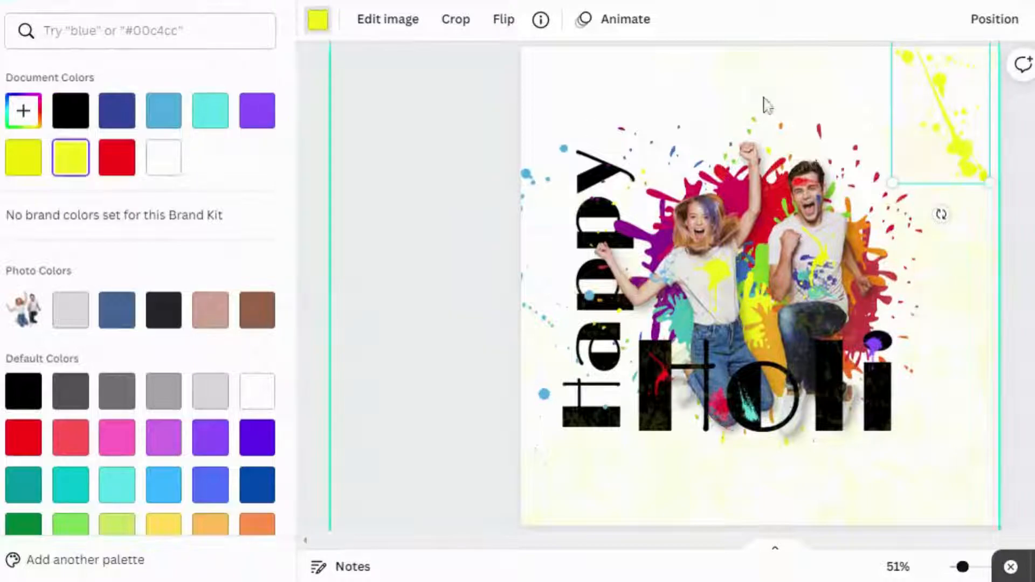
left_click(213, 124)
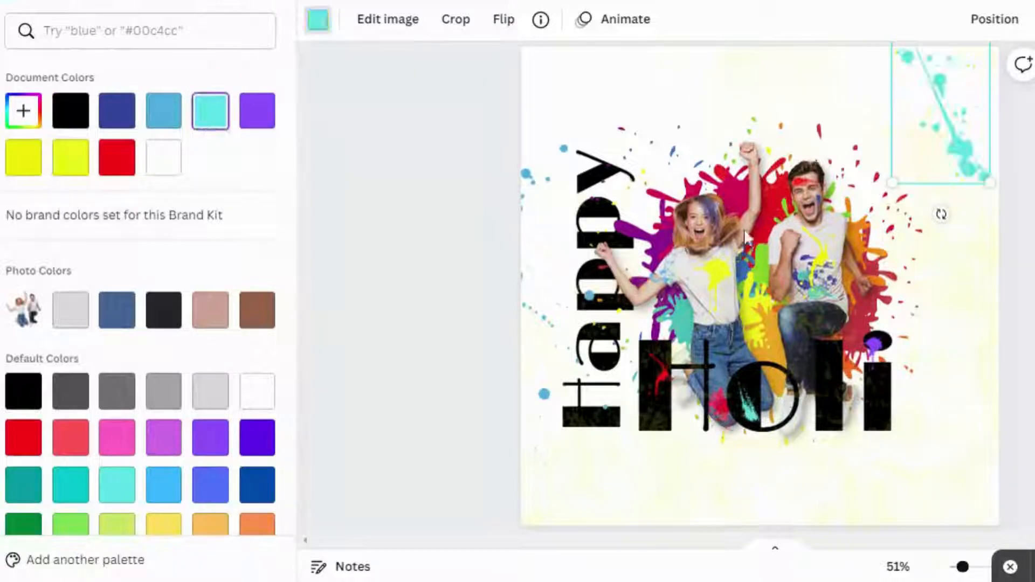
left_click_drag(910, 111, 903, 100)
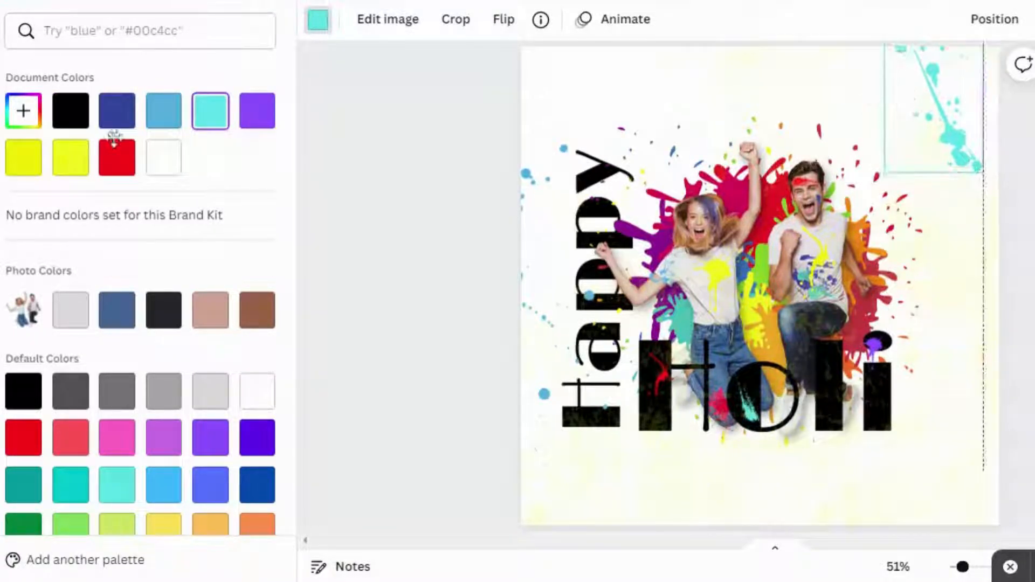
left_click(165, 111)
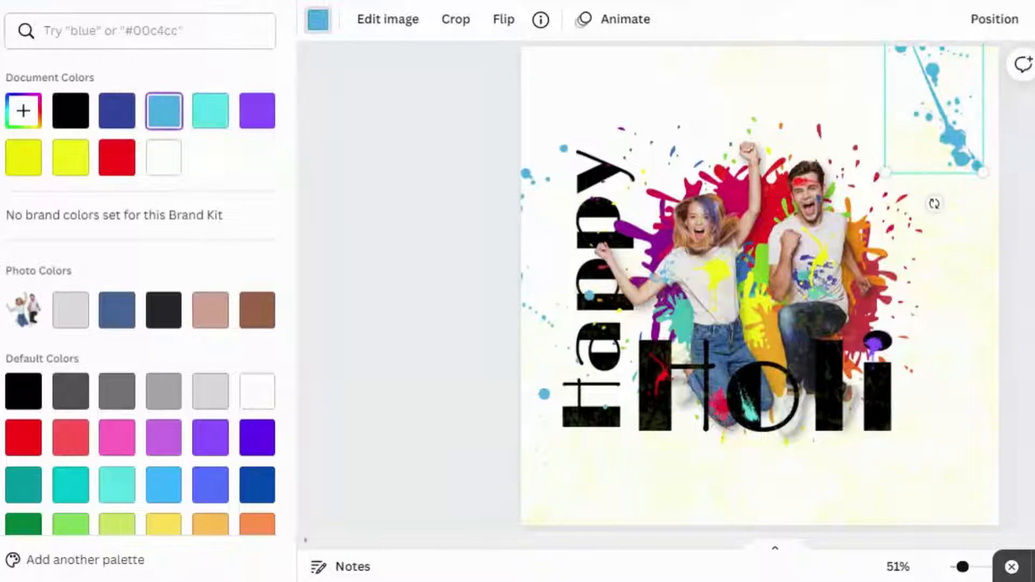
left_click_drag(969, 118, 968, 147)
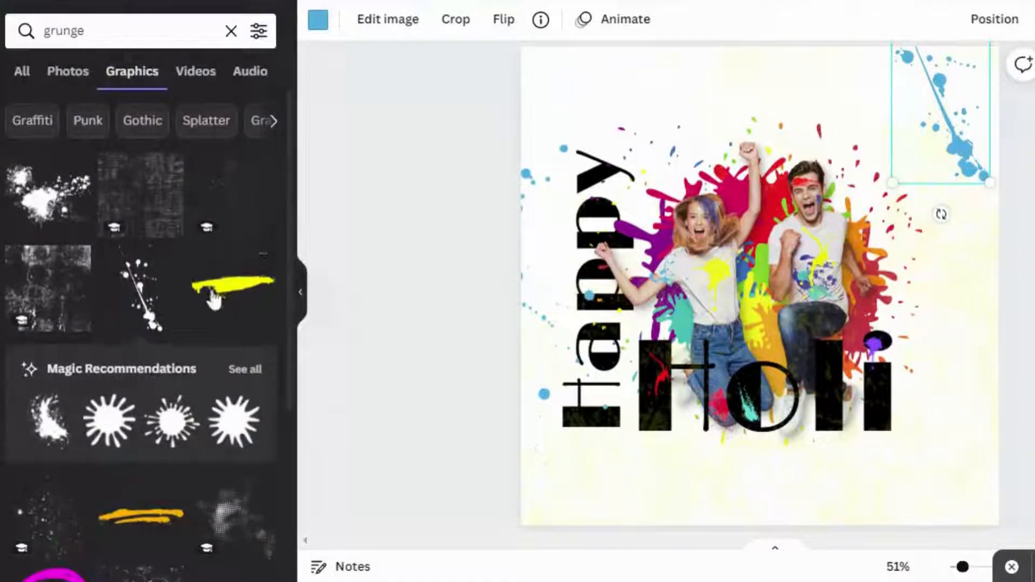
Add the yellow brush stroke graphic just beneath "Holi" and open the full set of its recommended graphics.
left_click(214, 298)
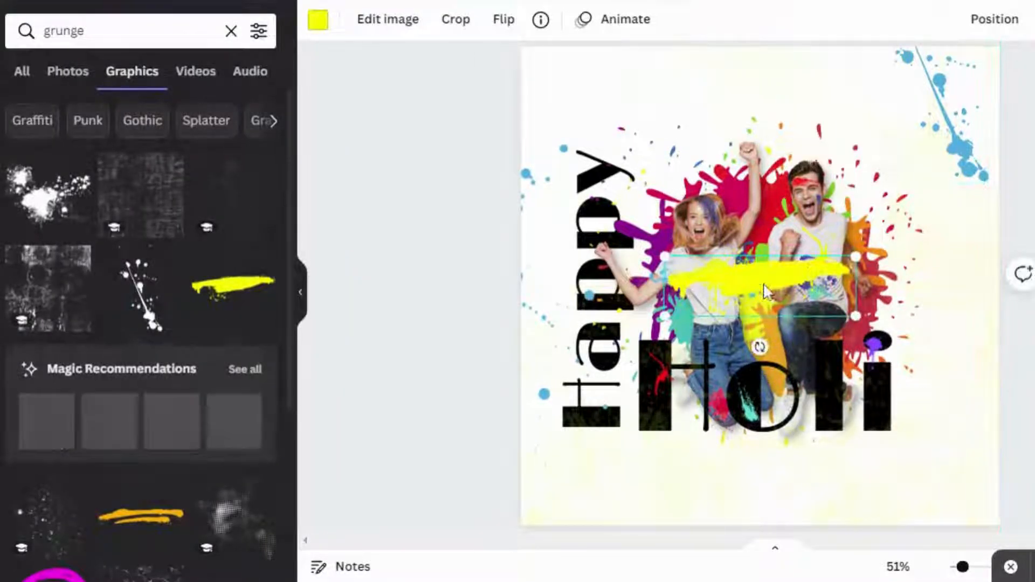
mouse_move(750, 465)
left_mouse_down()
mouse_move(818, 444)
mouse_move(813, 451)
left_mouse_up()
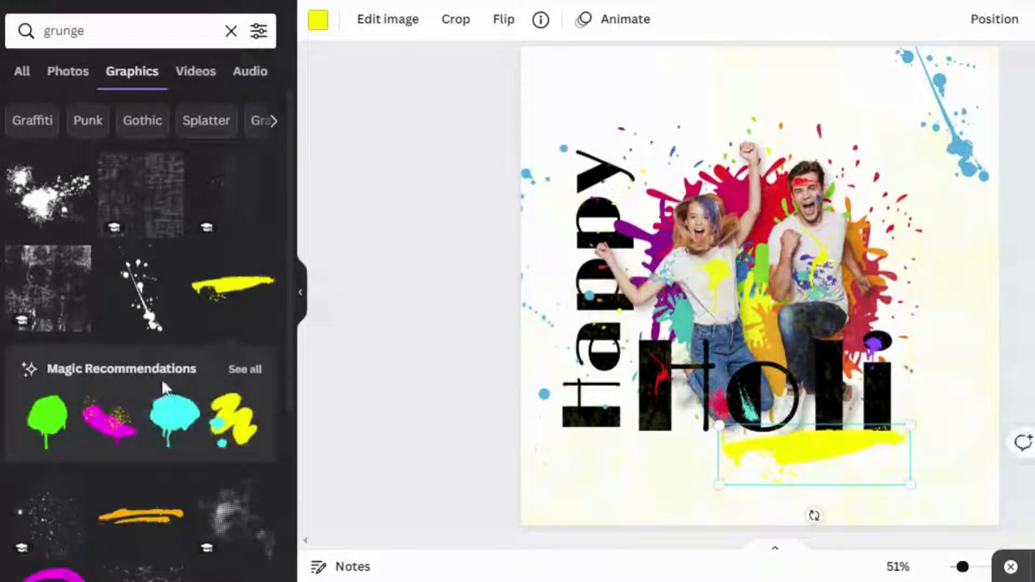
left_click(246, 370)
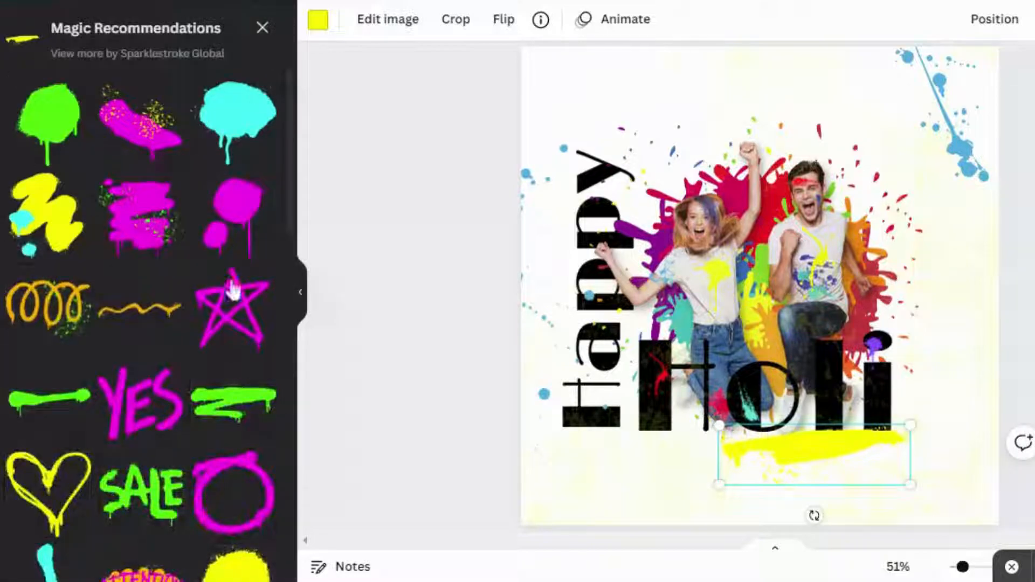
Add the orange double brush stroke graphic from the recommendations, place it over the yellow stroke beneath "Holi", and shrink it toward the stroke's right end.
left_click_drag(285, 250, 286, 324)
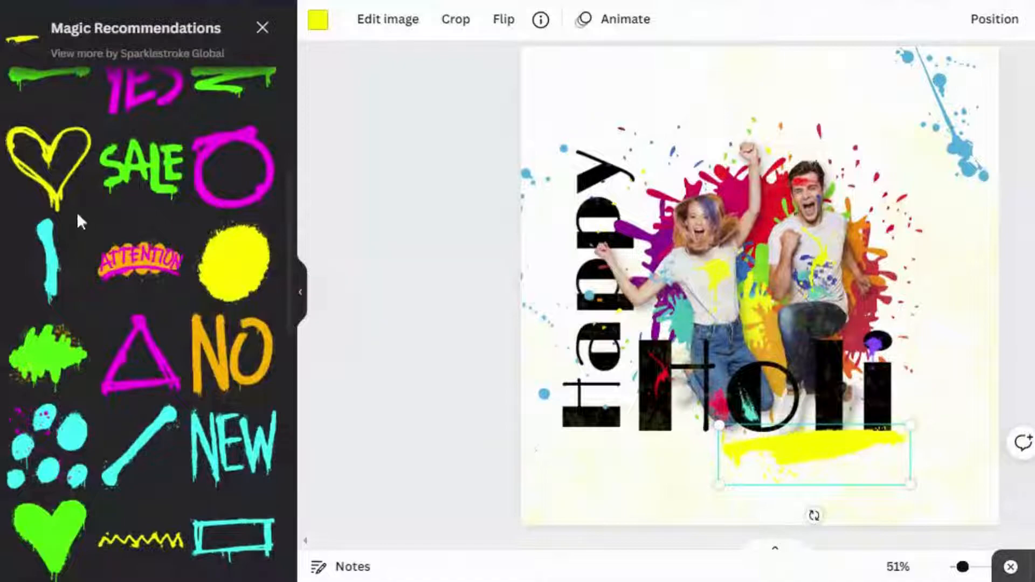
left_click_drag(291, 252, 274, 422)
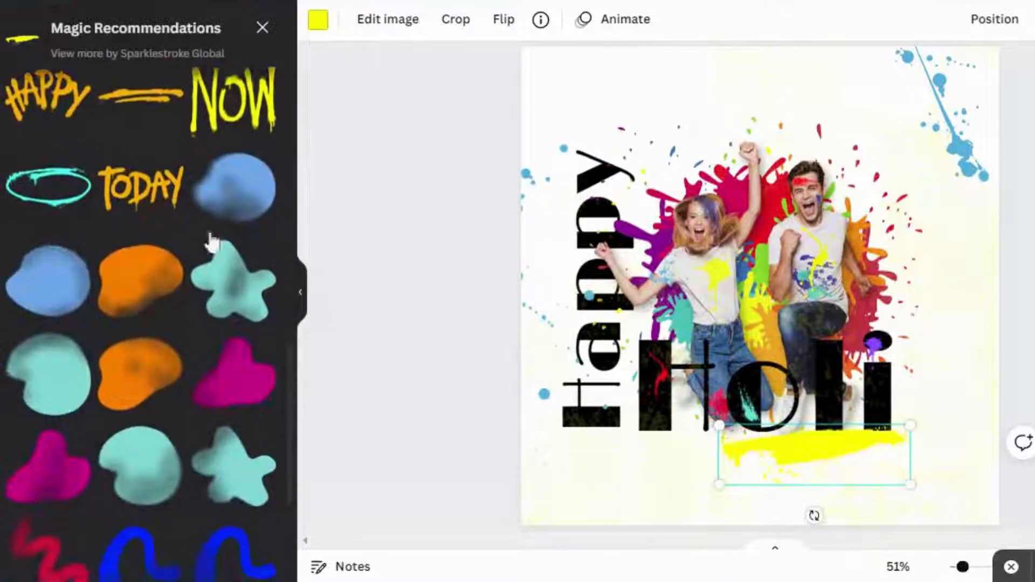
left_click(146, 128)
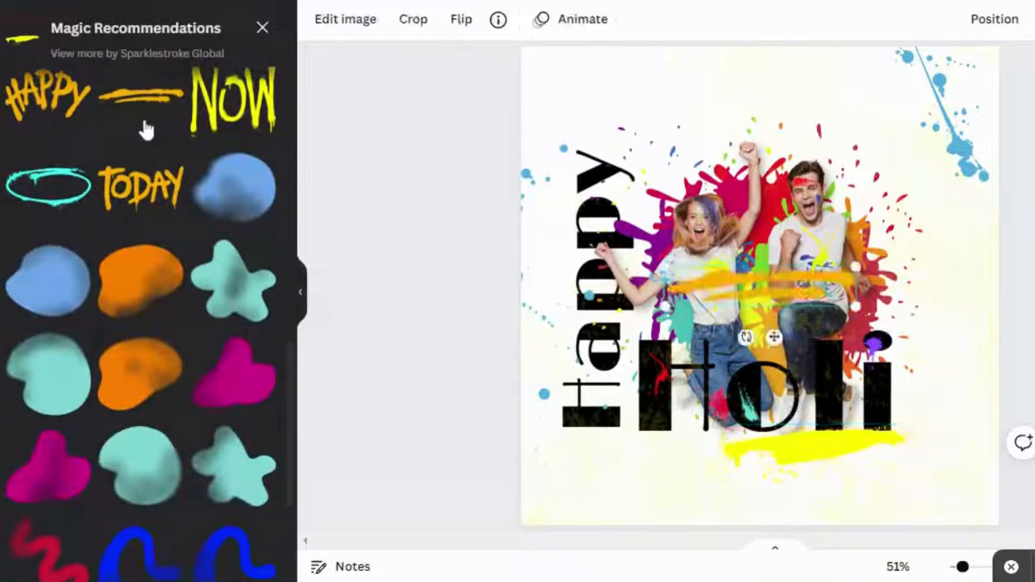
mouse_move(757, 291)
left_mouse_down()
mouse_move(684, 280)
mouse_move(616, 441)
mouse_move(617, 476)
mouse_move(961, 256)
mouse_move(820, 454)
left_mouse_up()
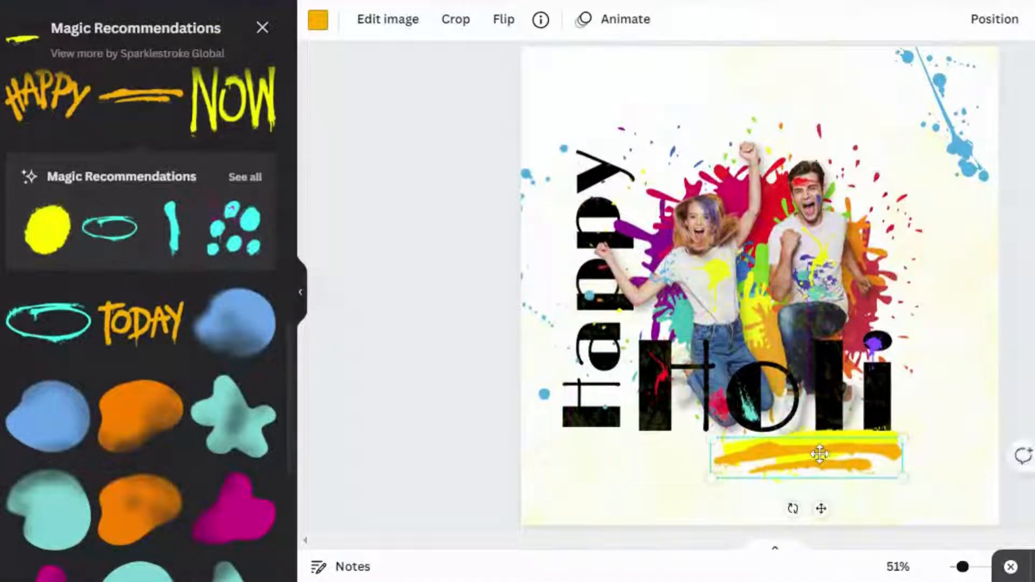
mouse_move(712, 478)
left_mouse_down()
mouse_move(809, 444)
mouse_move(815, 458)
left_mouse_up()
key("Escape")
Select all elements on the page, shift them together slightly up and a little to the right, and deselect them.
scroll(760, 280, "down", 2)
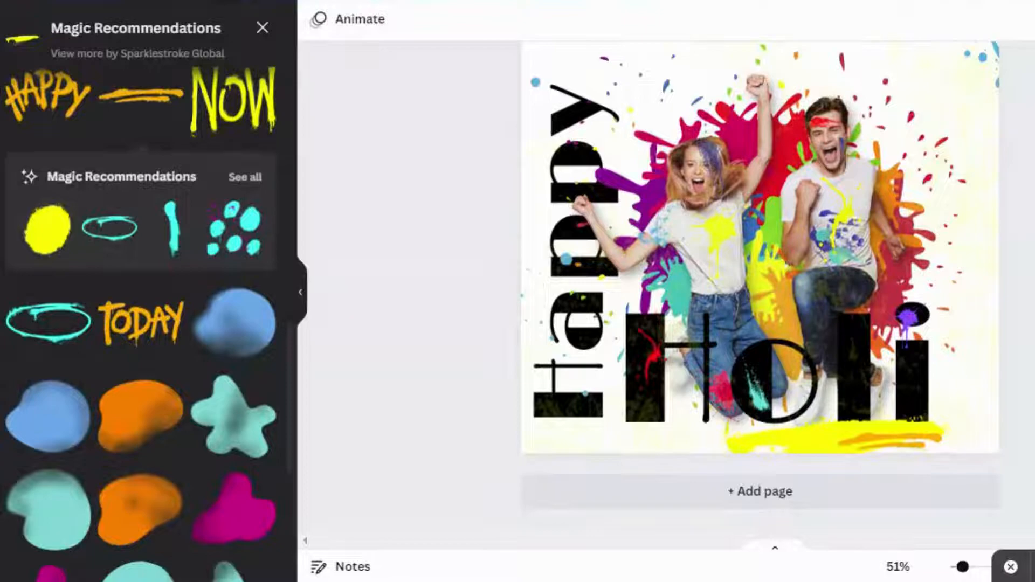
scroll(761, 292, "up", 4)
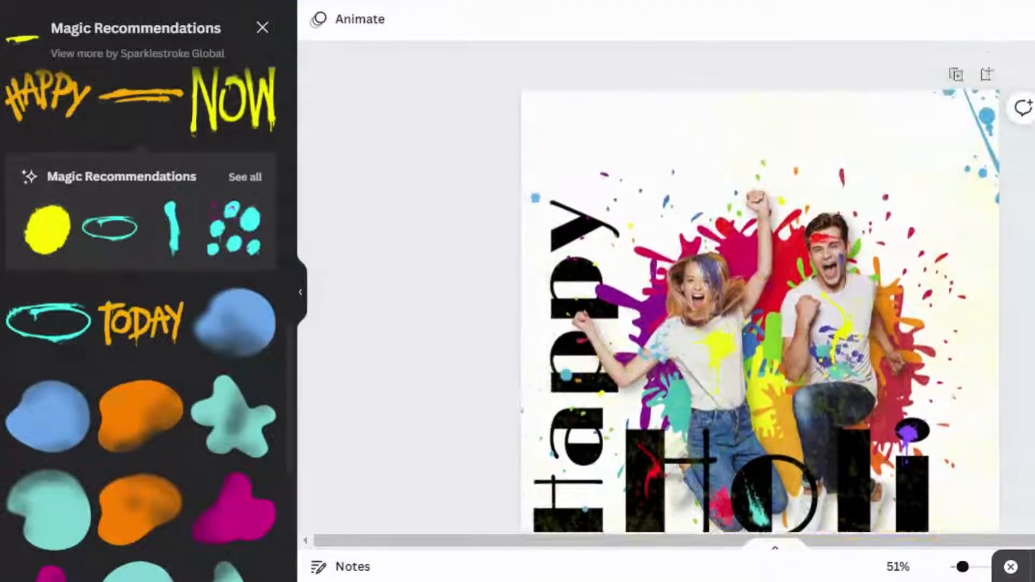
scroll(761, 291, "down", 4)
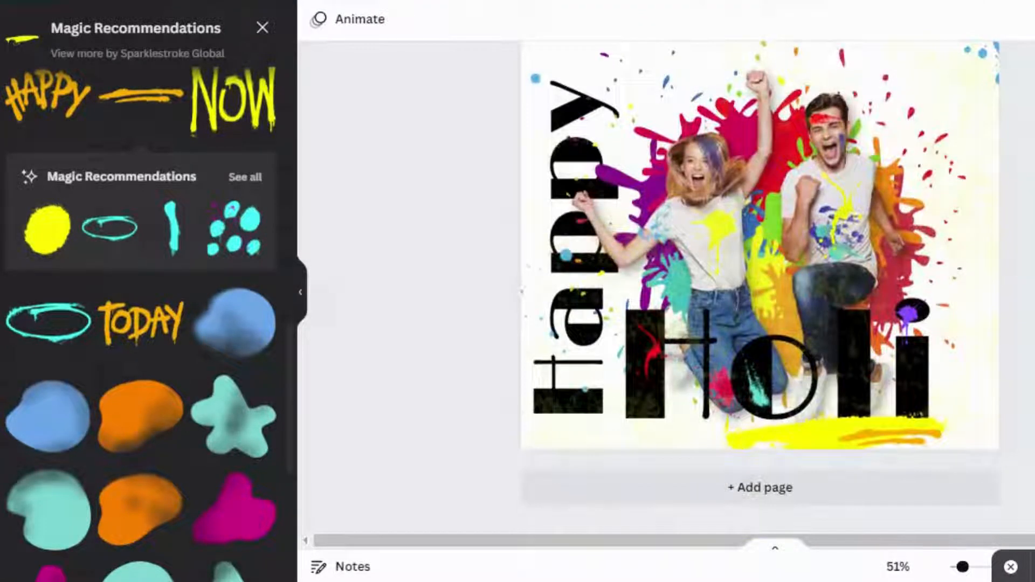
scroll(760, 291, "up", 4)
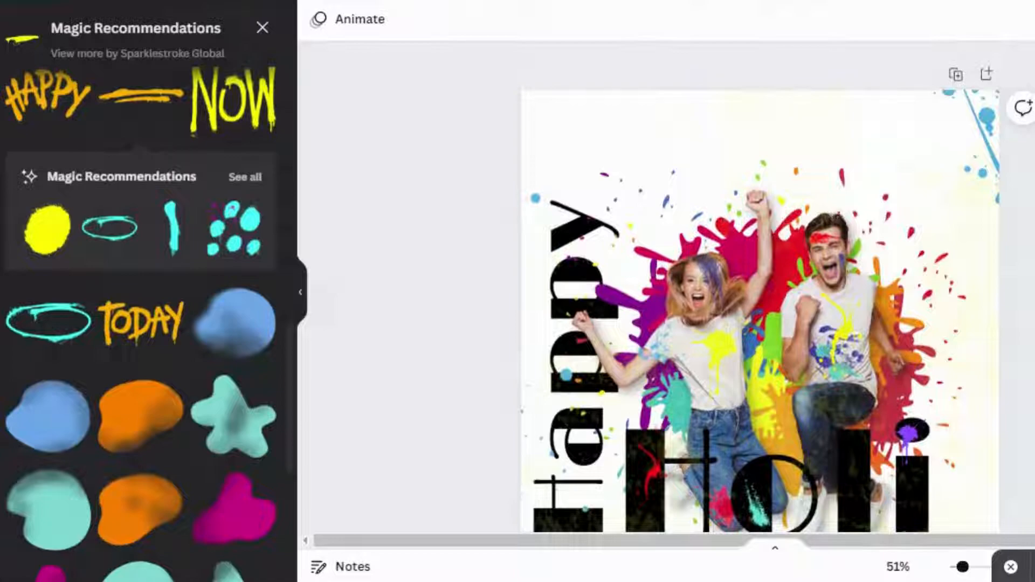
scroll(761, 292, "down", 2)
scroll(603, 205, "down", 2)
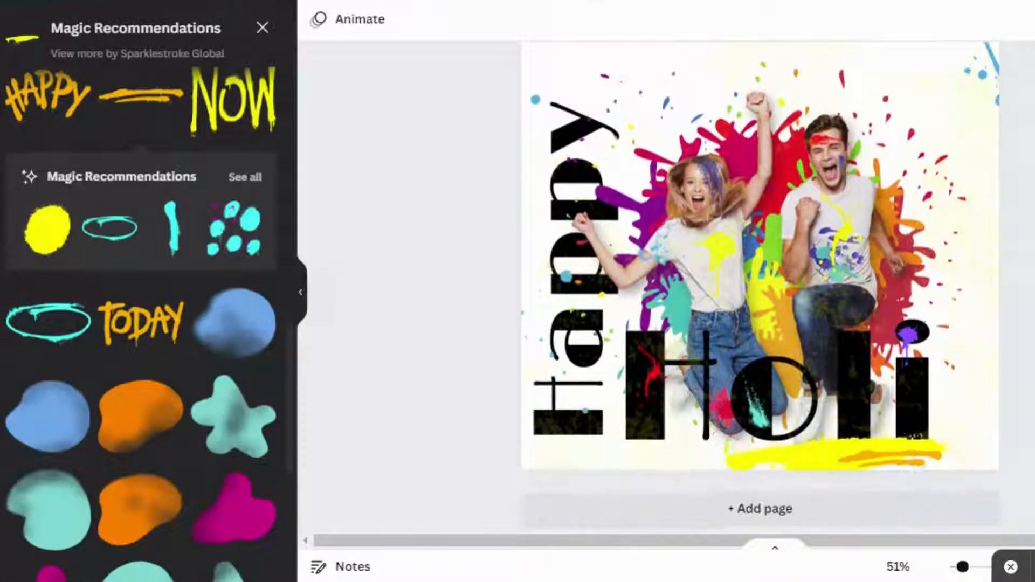
scroll(604, 205, "up", 3)
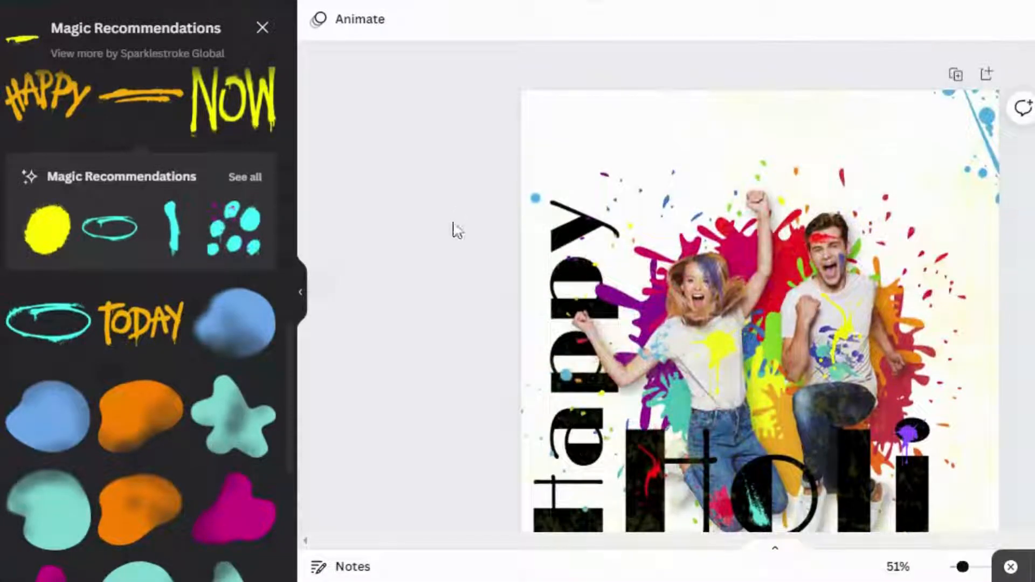
key("ctrl+a")
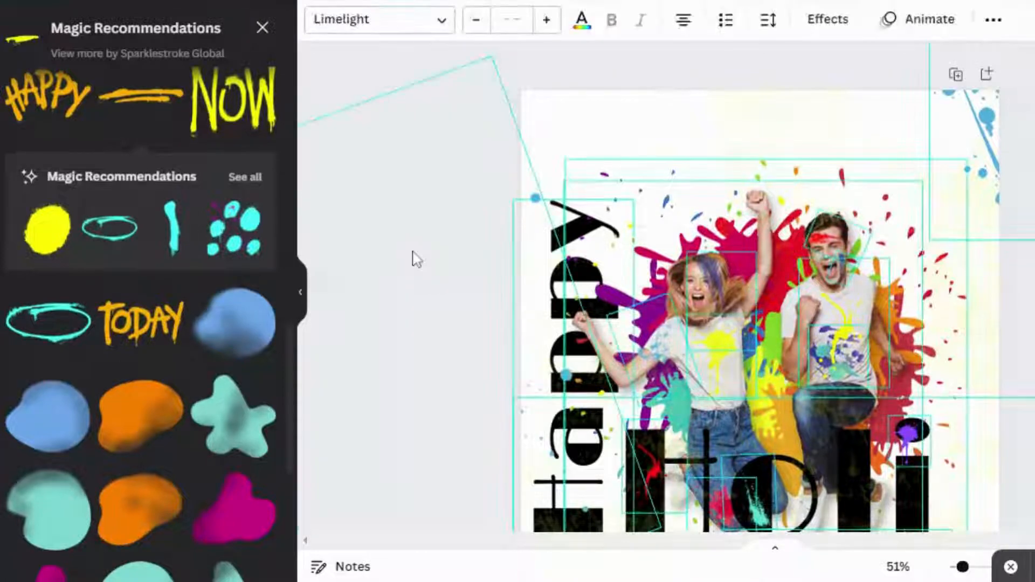
left_click_drag(556, 247, 560, 217)
left_click(447, 232)
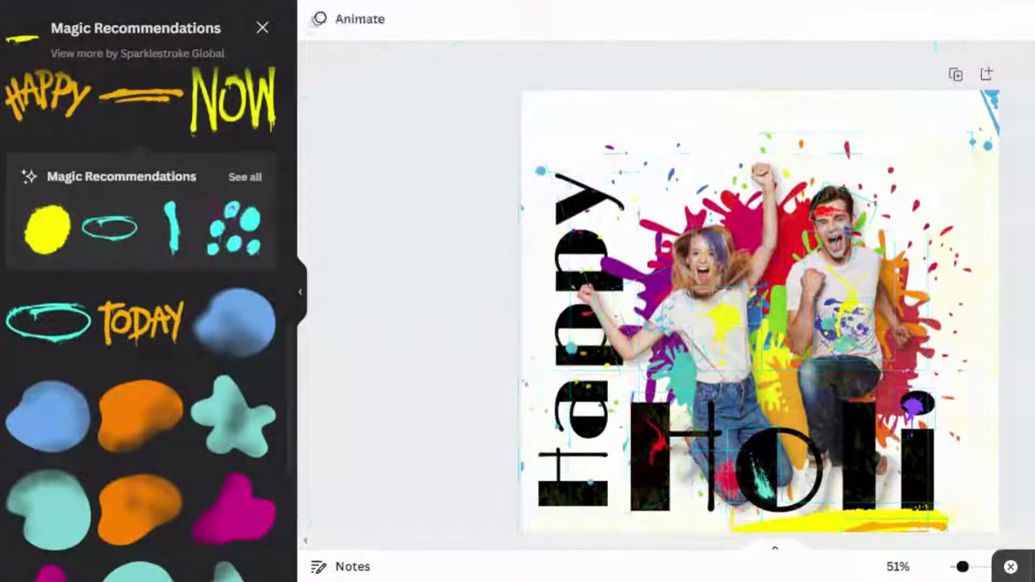
scroll(447, 232, "down", 3)
scroll(761, 286, "up", 3)
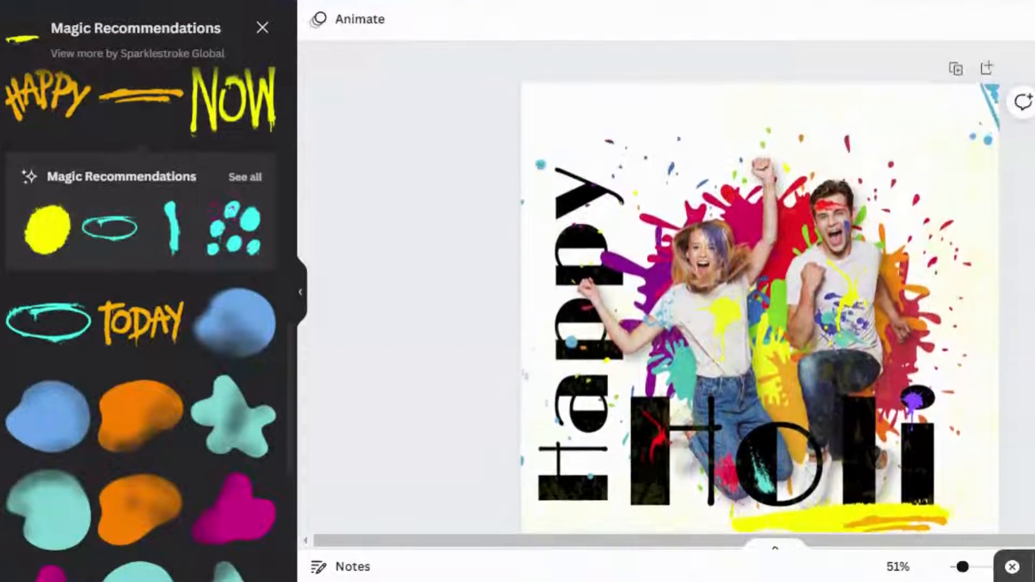
scroll(760, 285, "down", 2)
scroll(760, 286, "up", 1)
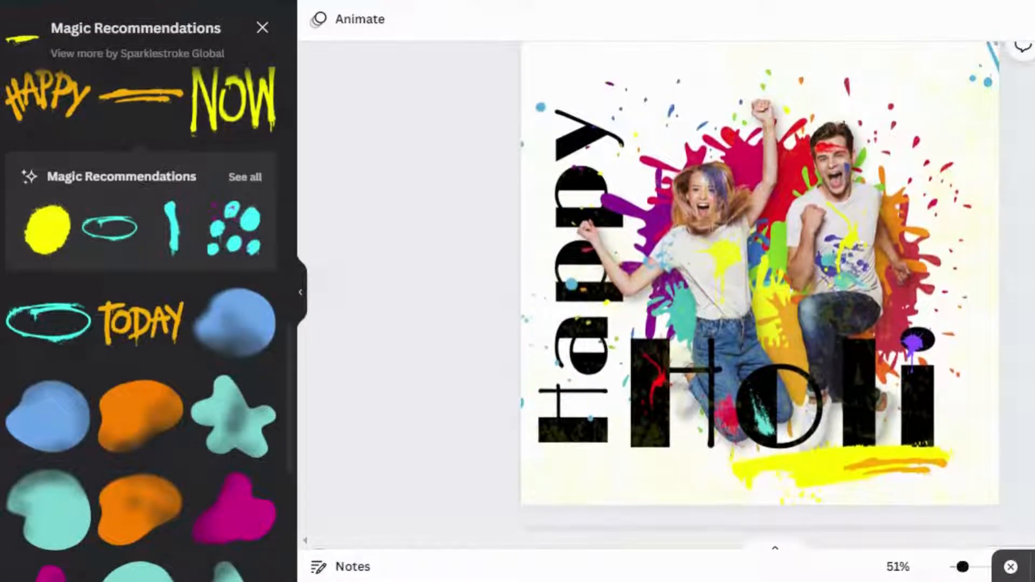